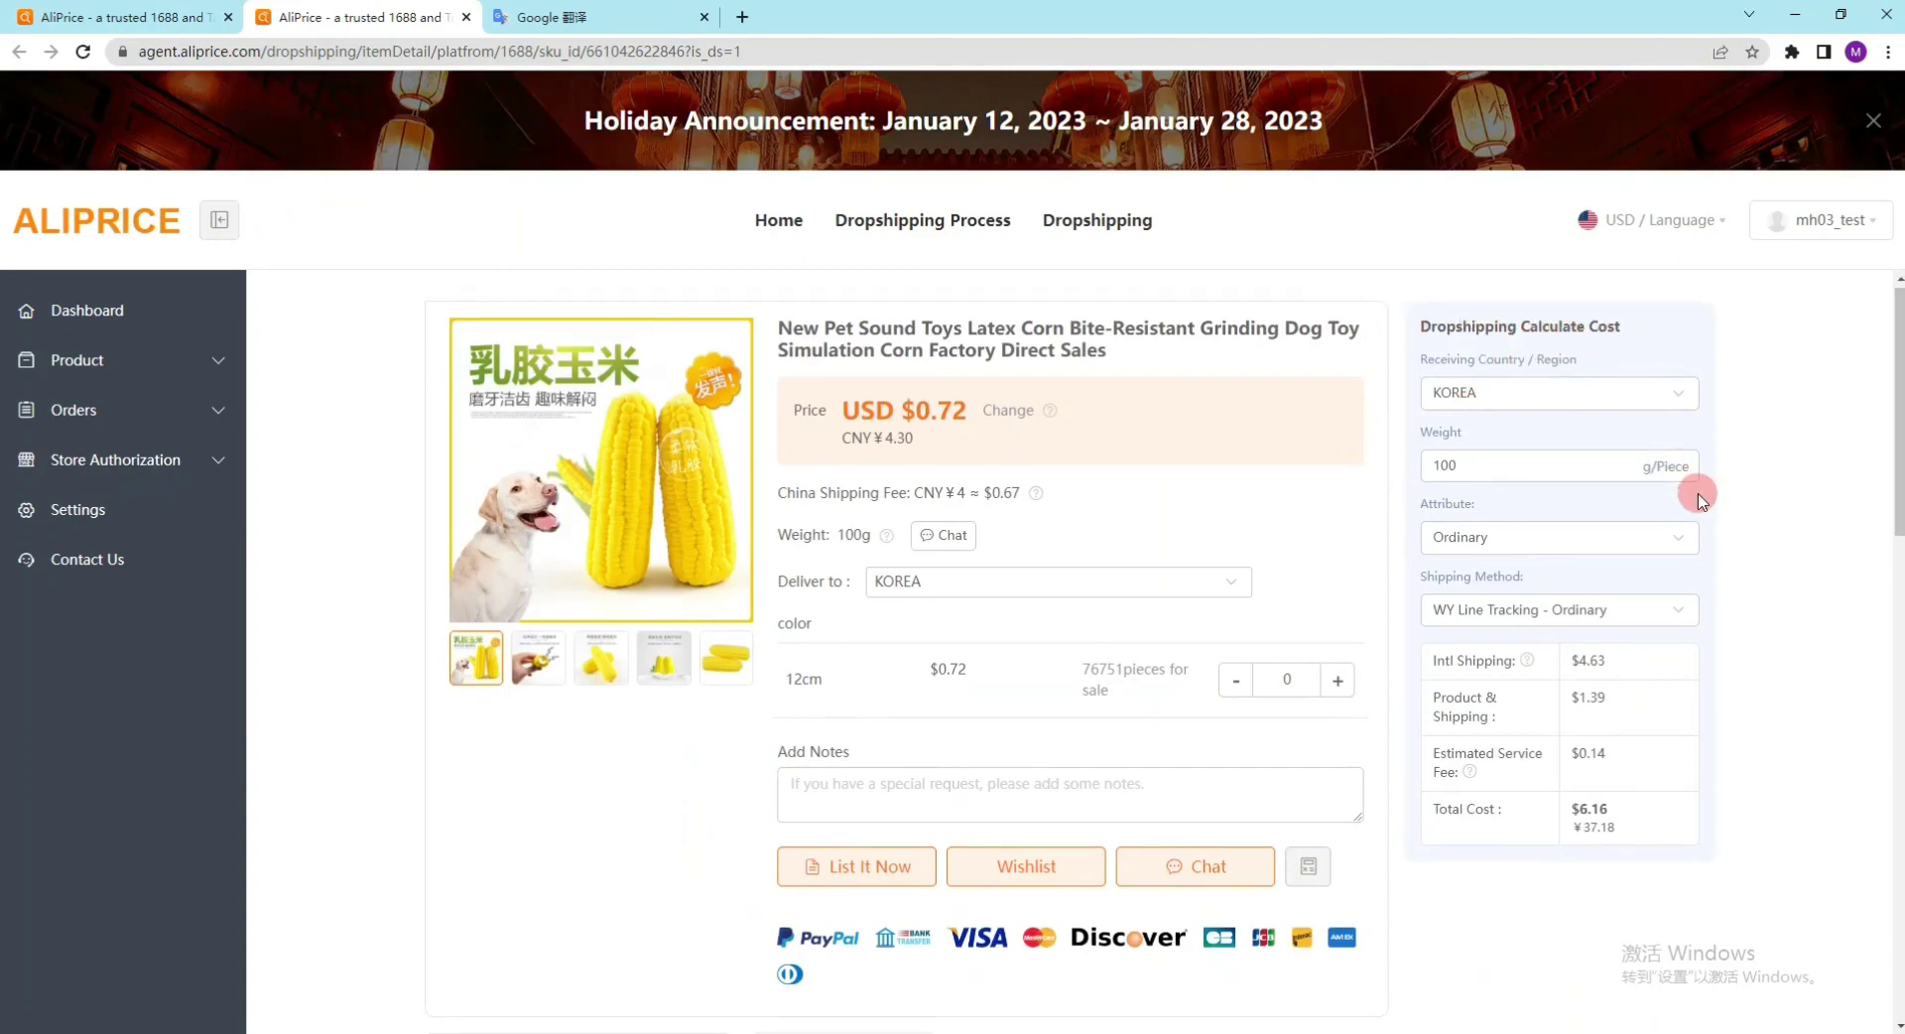
Set the dropshipping cost calculator's shipping method to WY Coupang Line - Ordinary and review the available methods' delivery times.
scroll(1692, 427, down, 2)
scroll(1588, 372, up, 1)
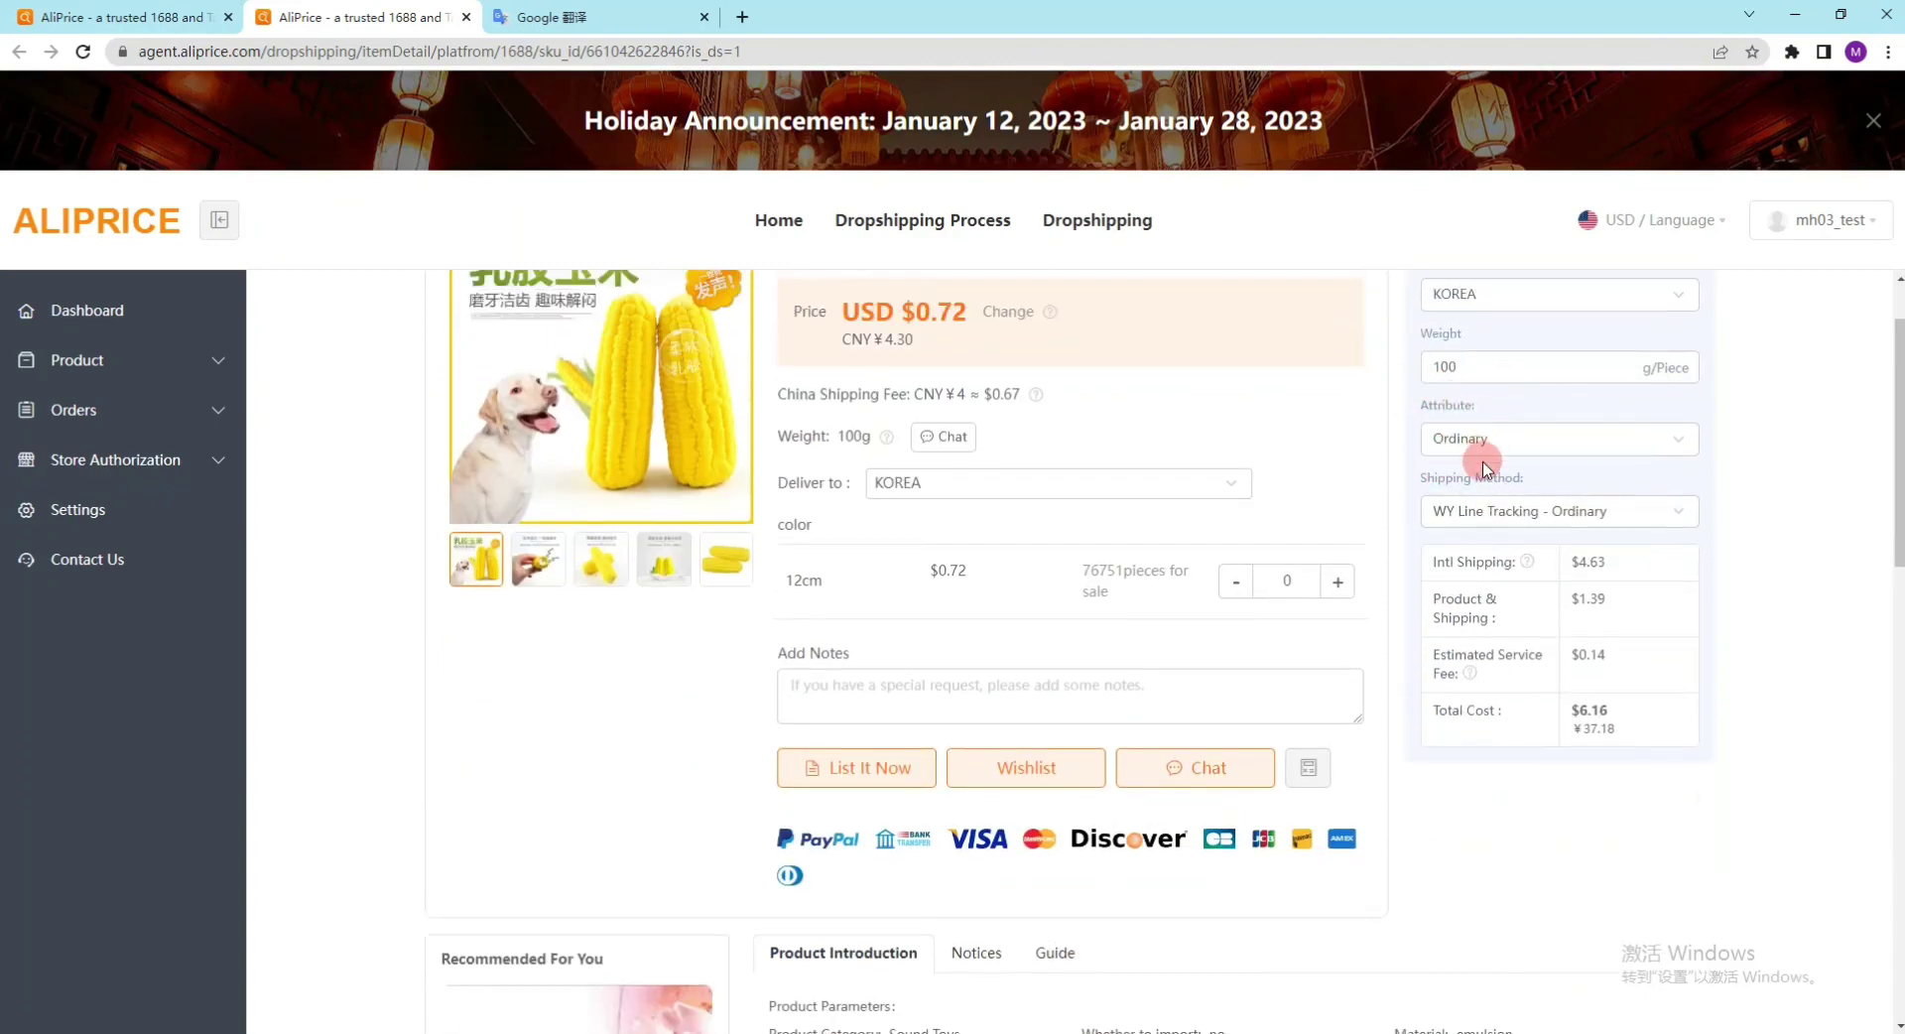
click(1515, 514)
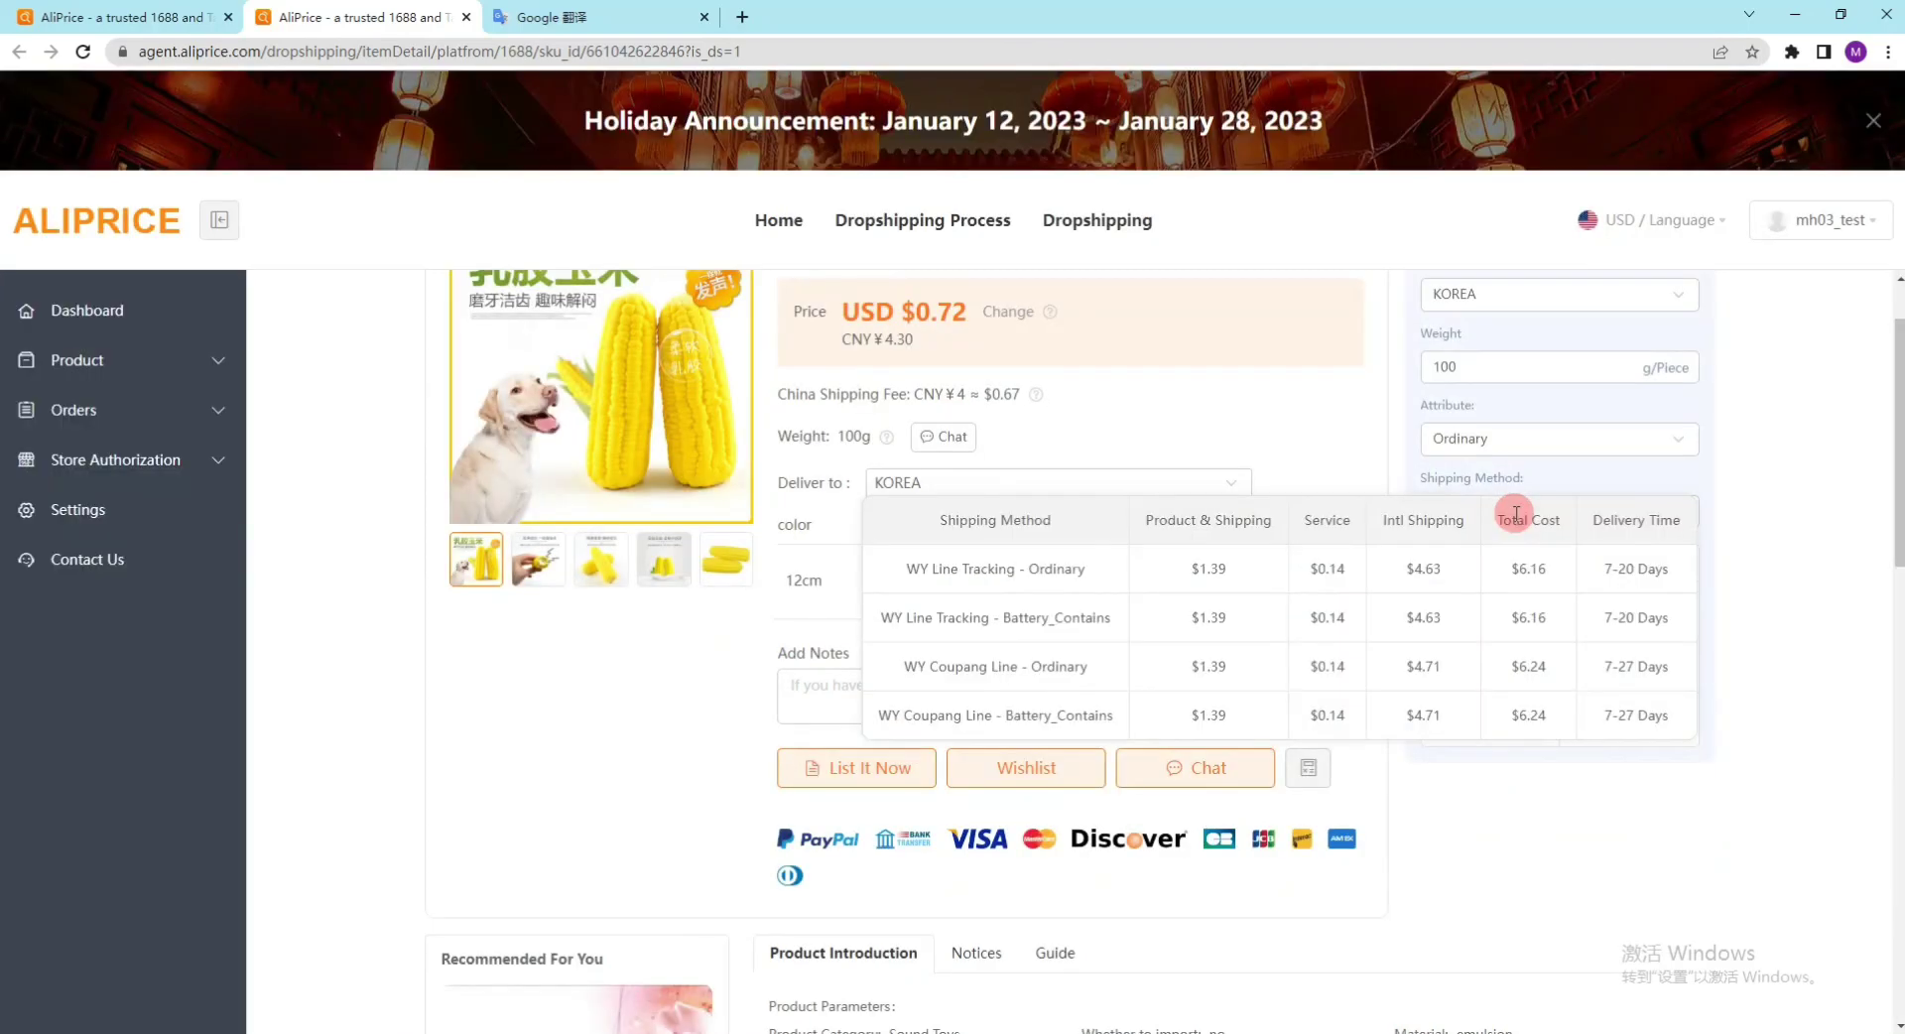
click(989, 666)
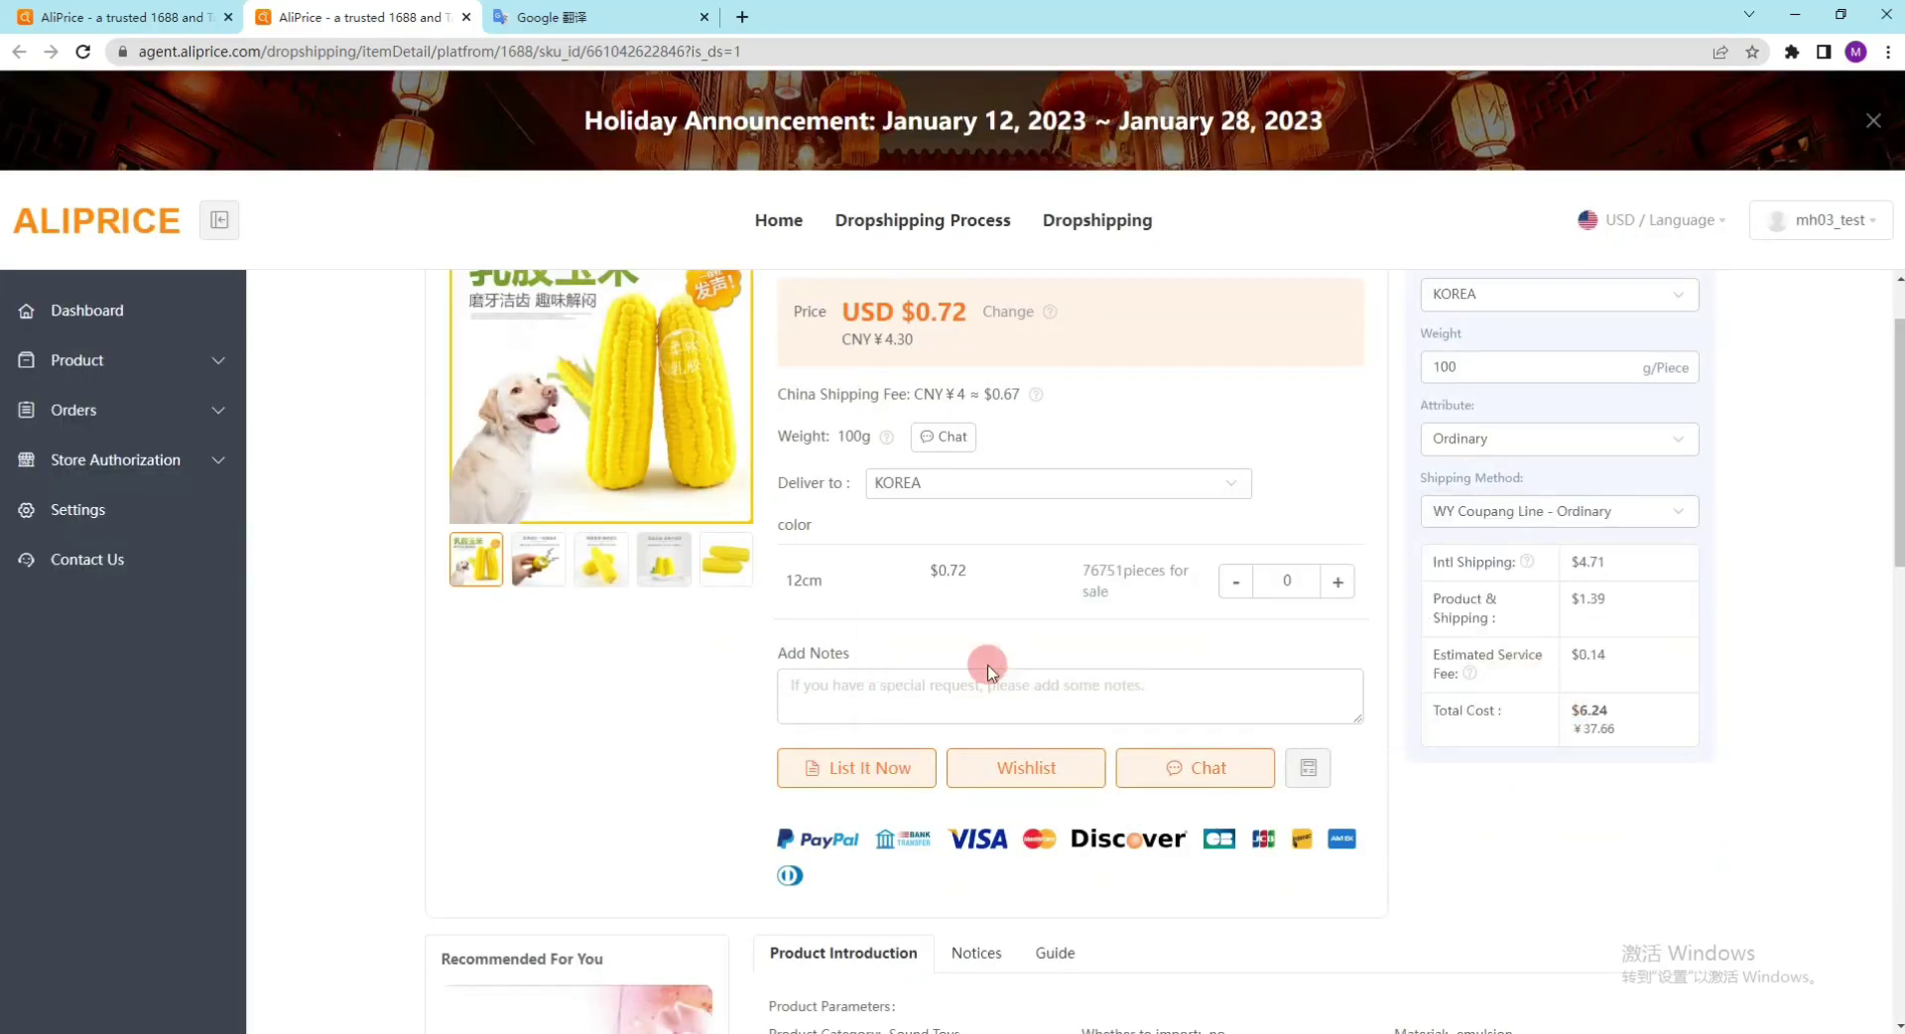
click(1573, 510)
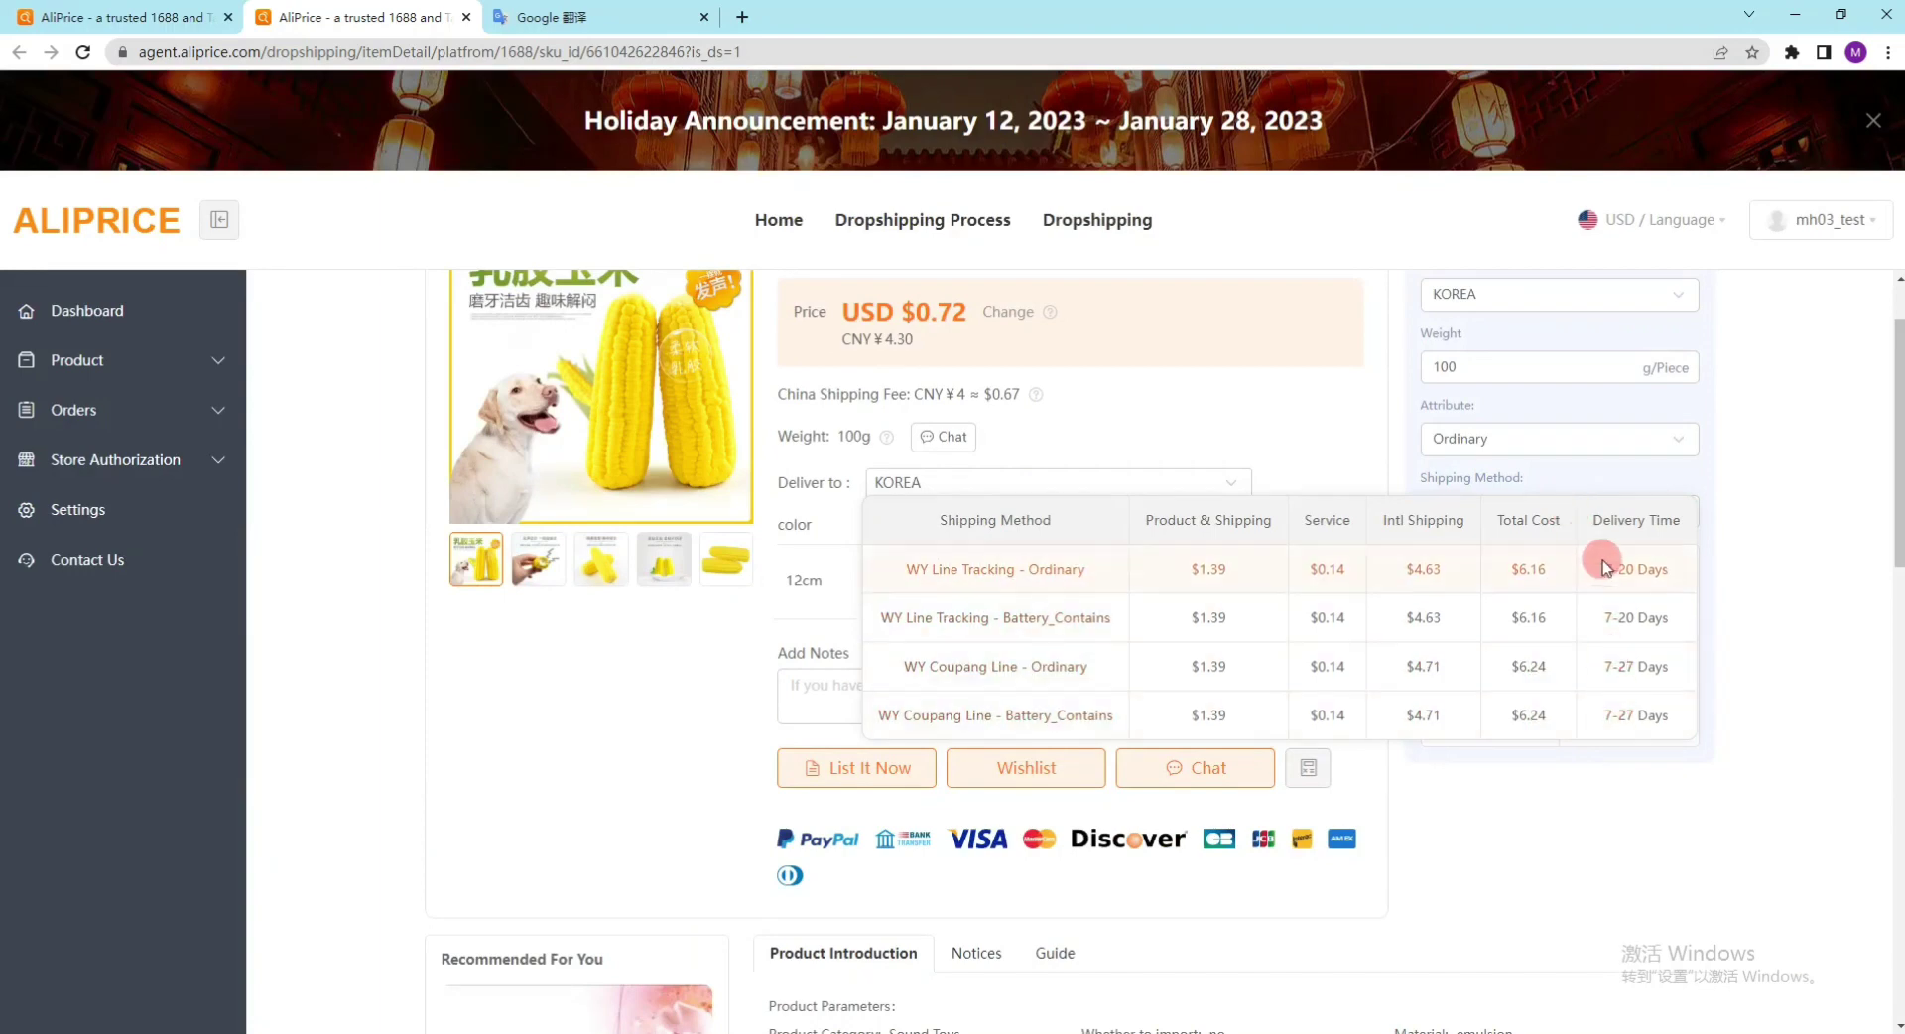
click(1649, 822)
scroll(1528, 809, down, 1)
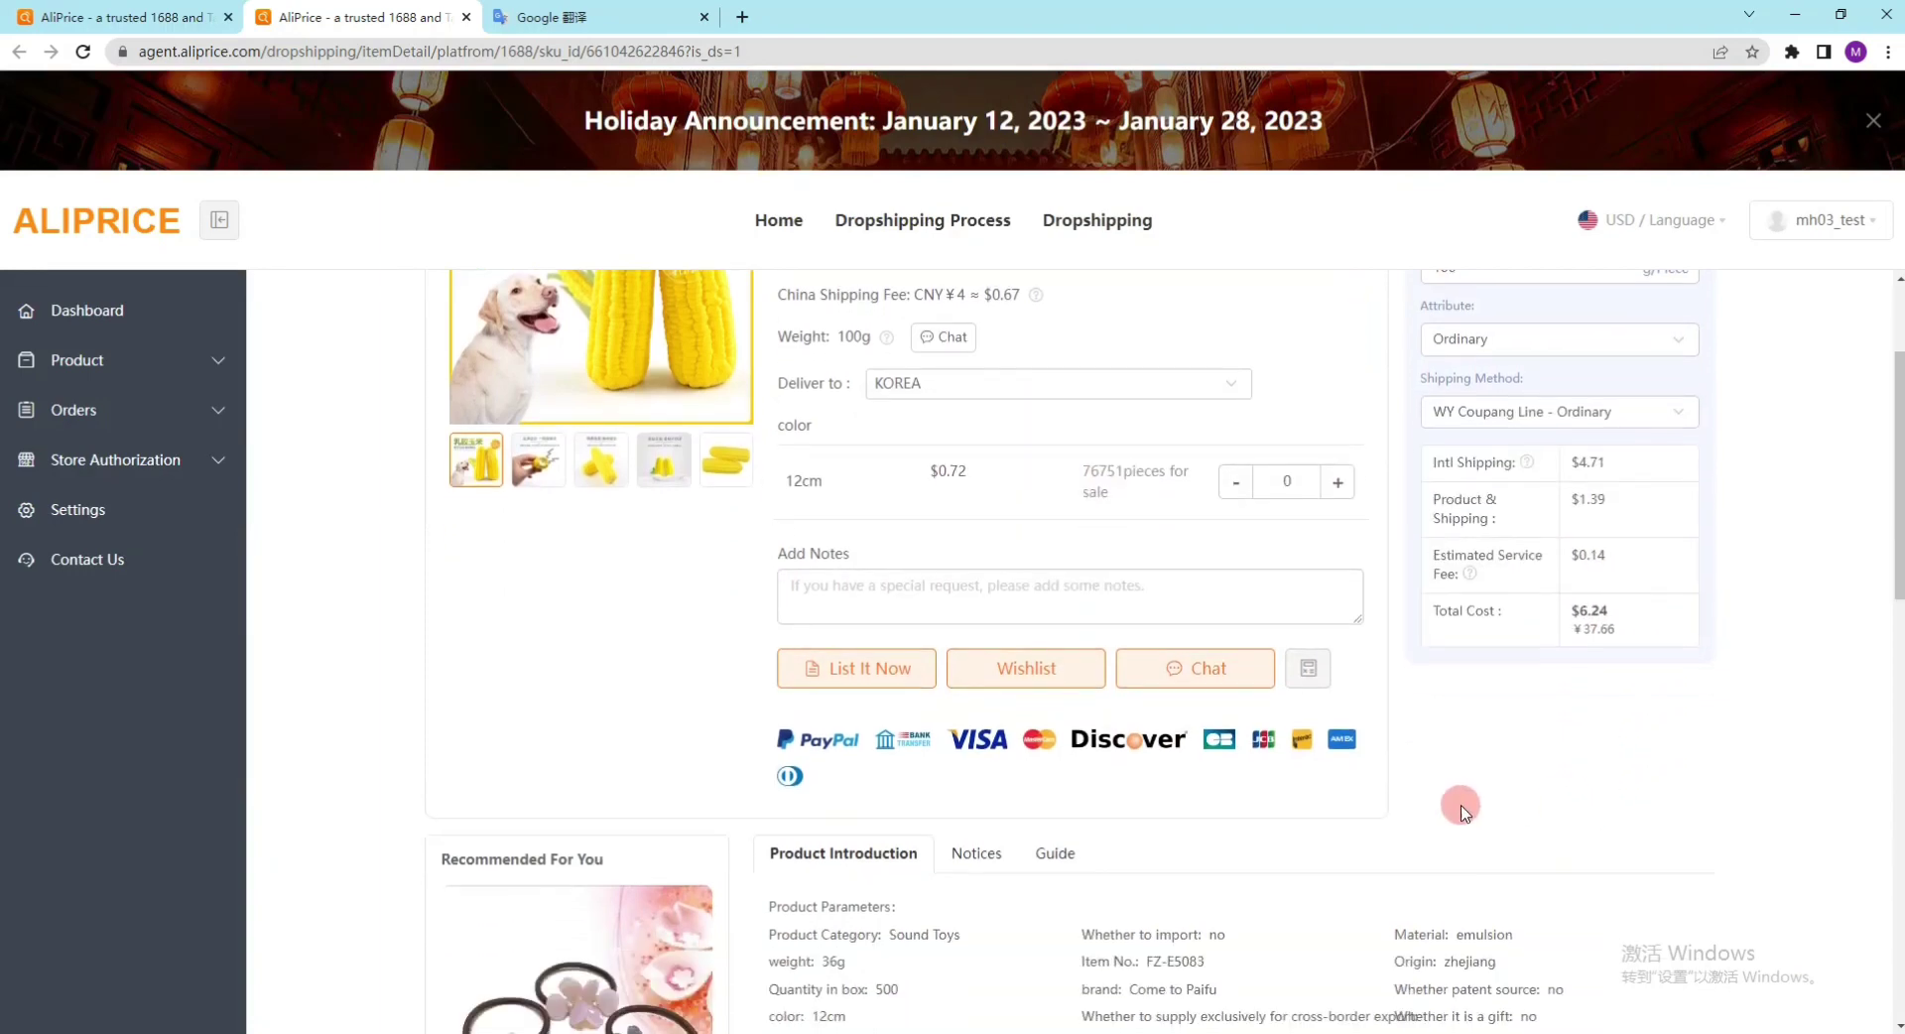
scroll(1021, 834, up, 1)
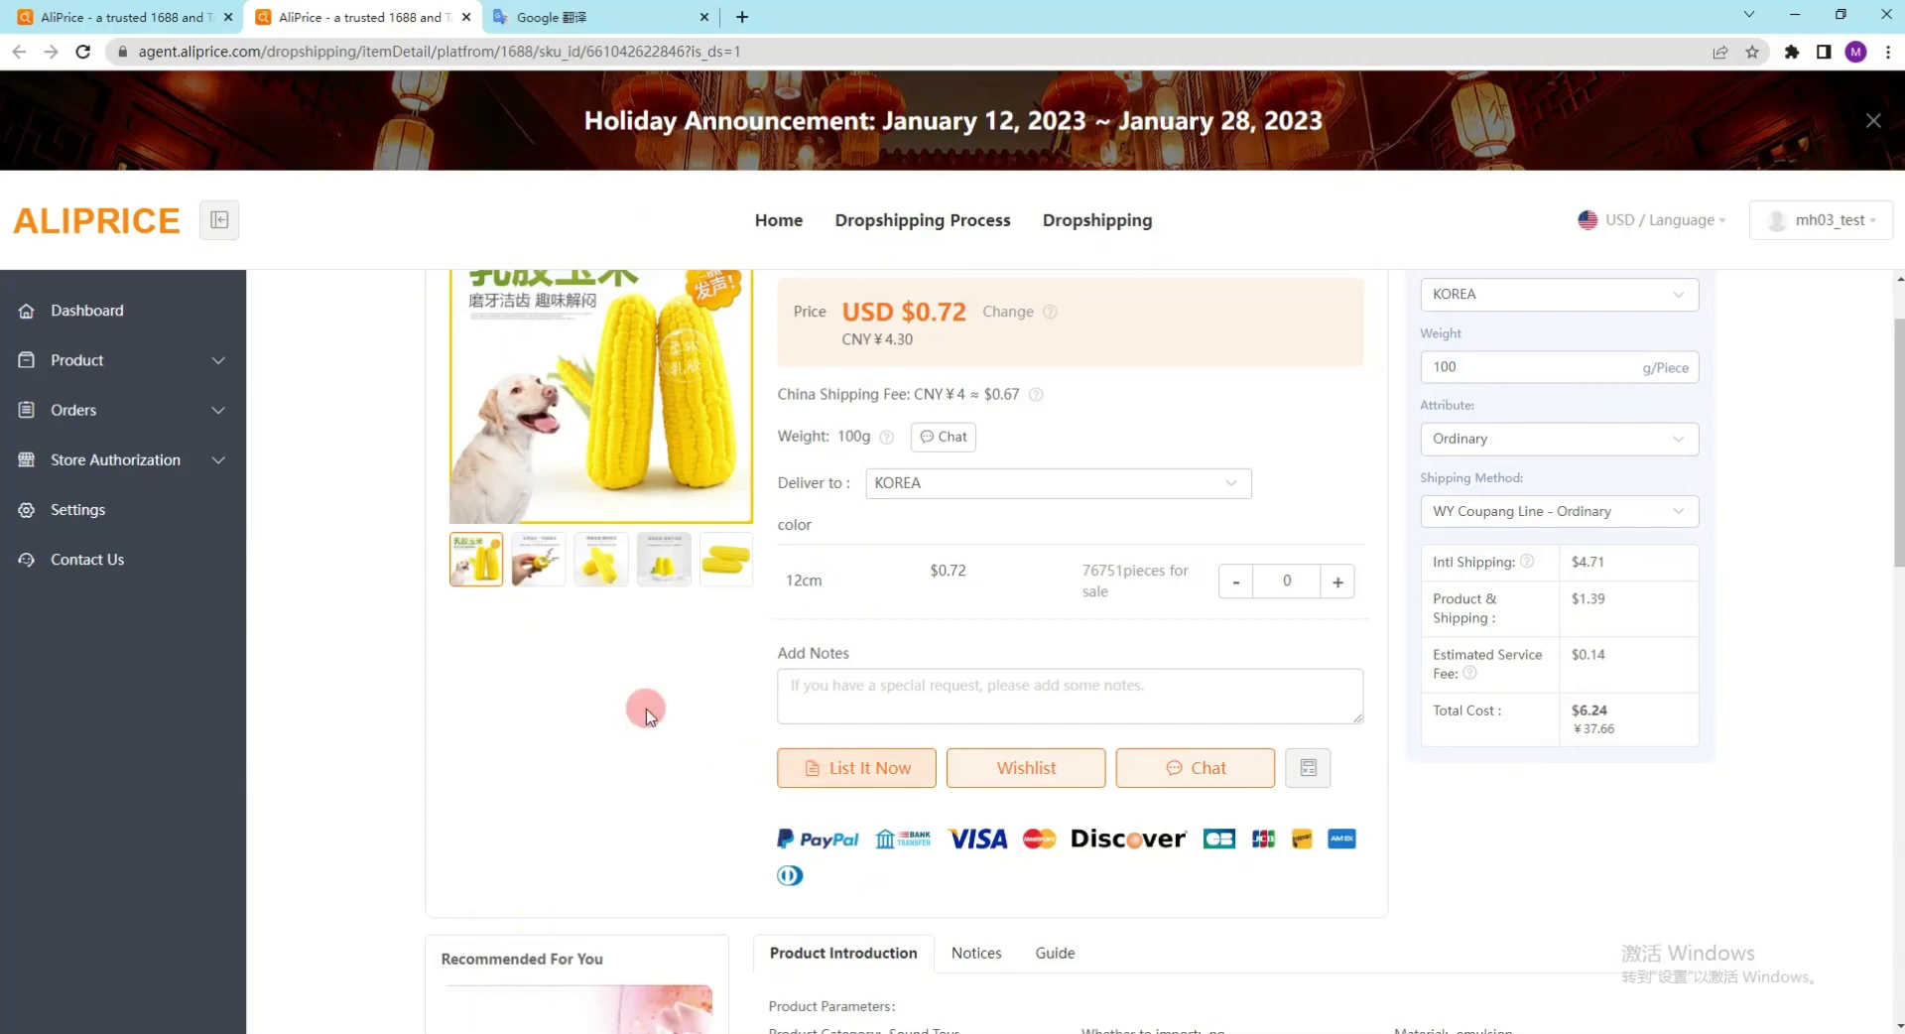
Start listing the corn dog toy, excluding the dog picture and including the crossed corn, plain corn and dimensioned corn pictures.
click(931, 762)
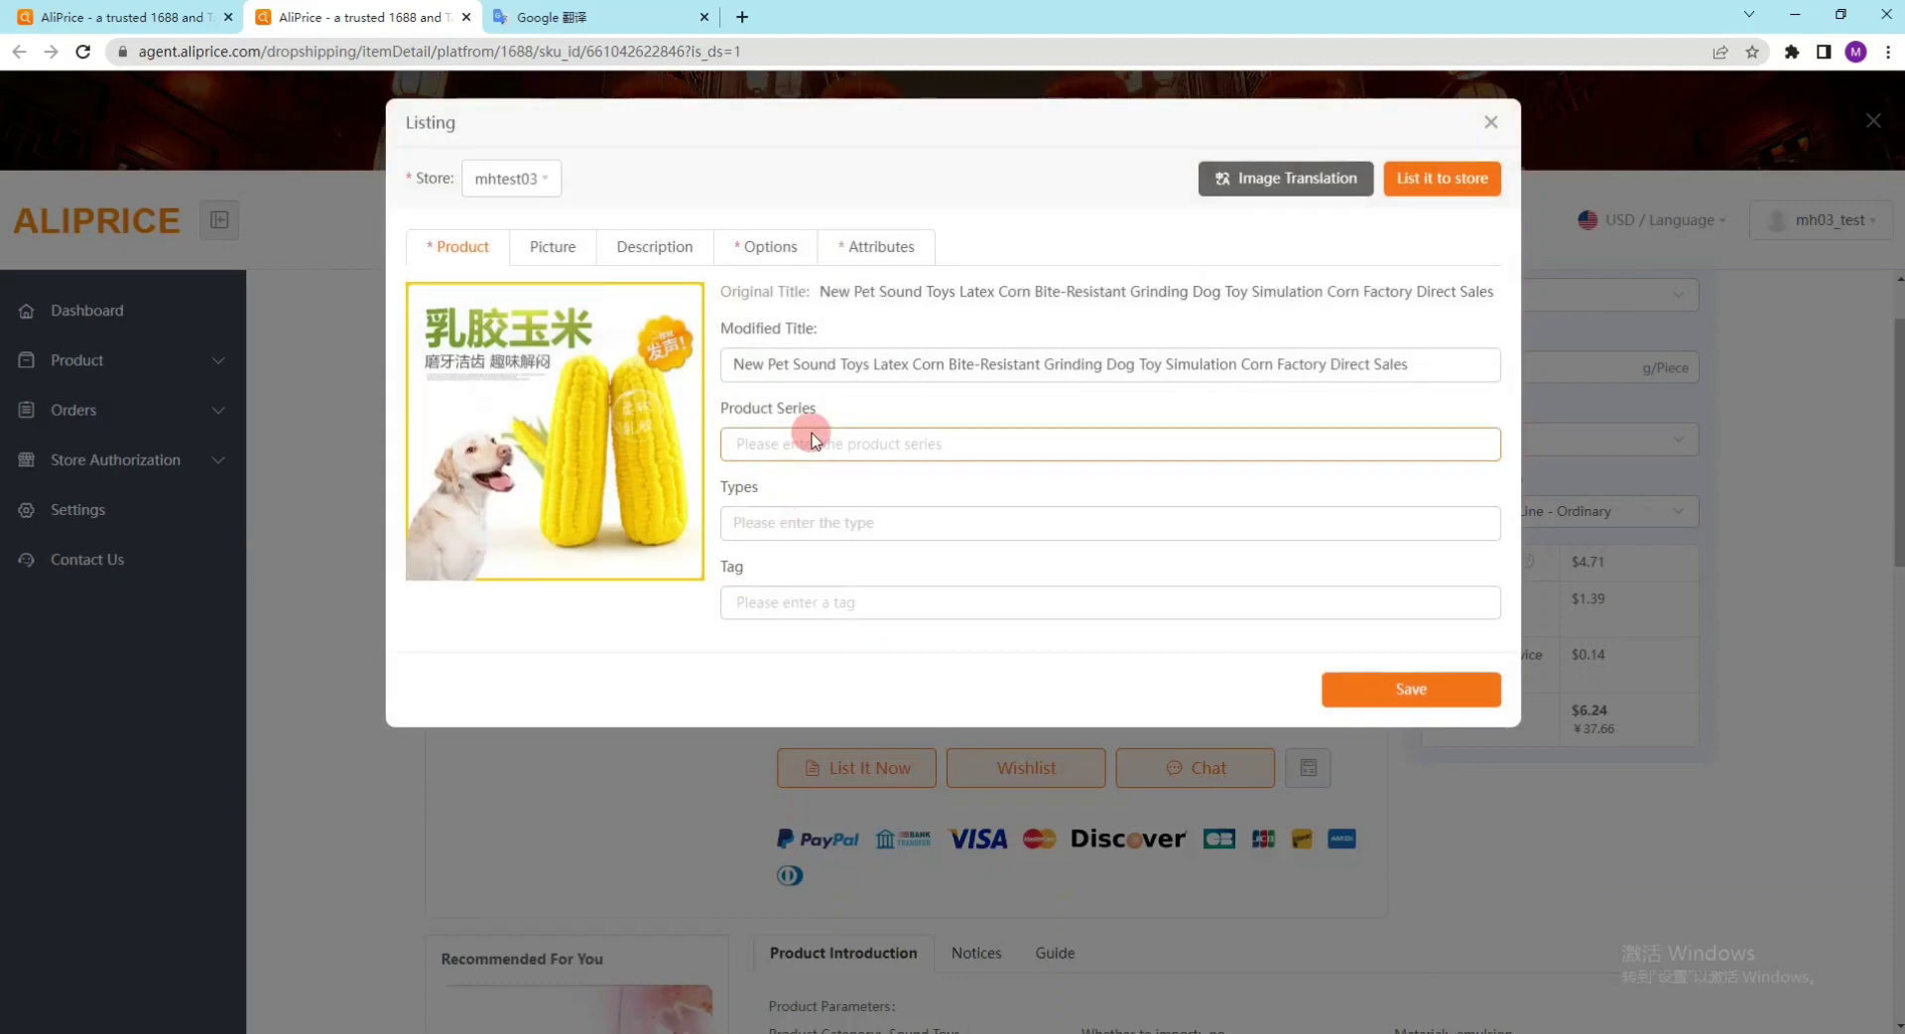
click(553, 256)
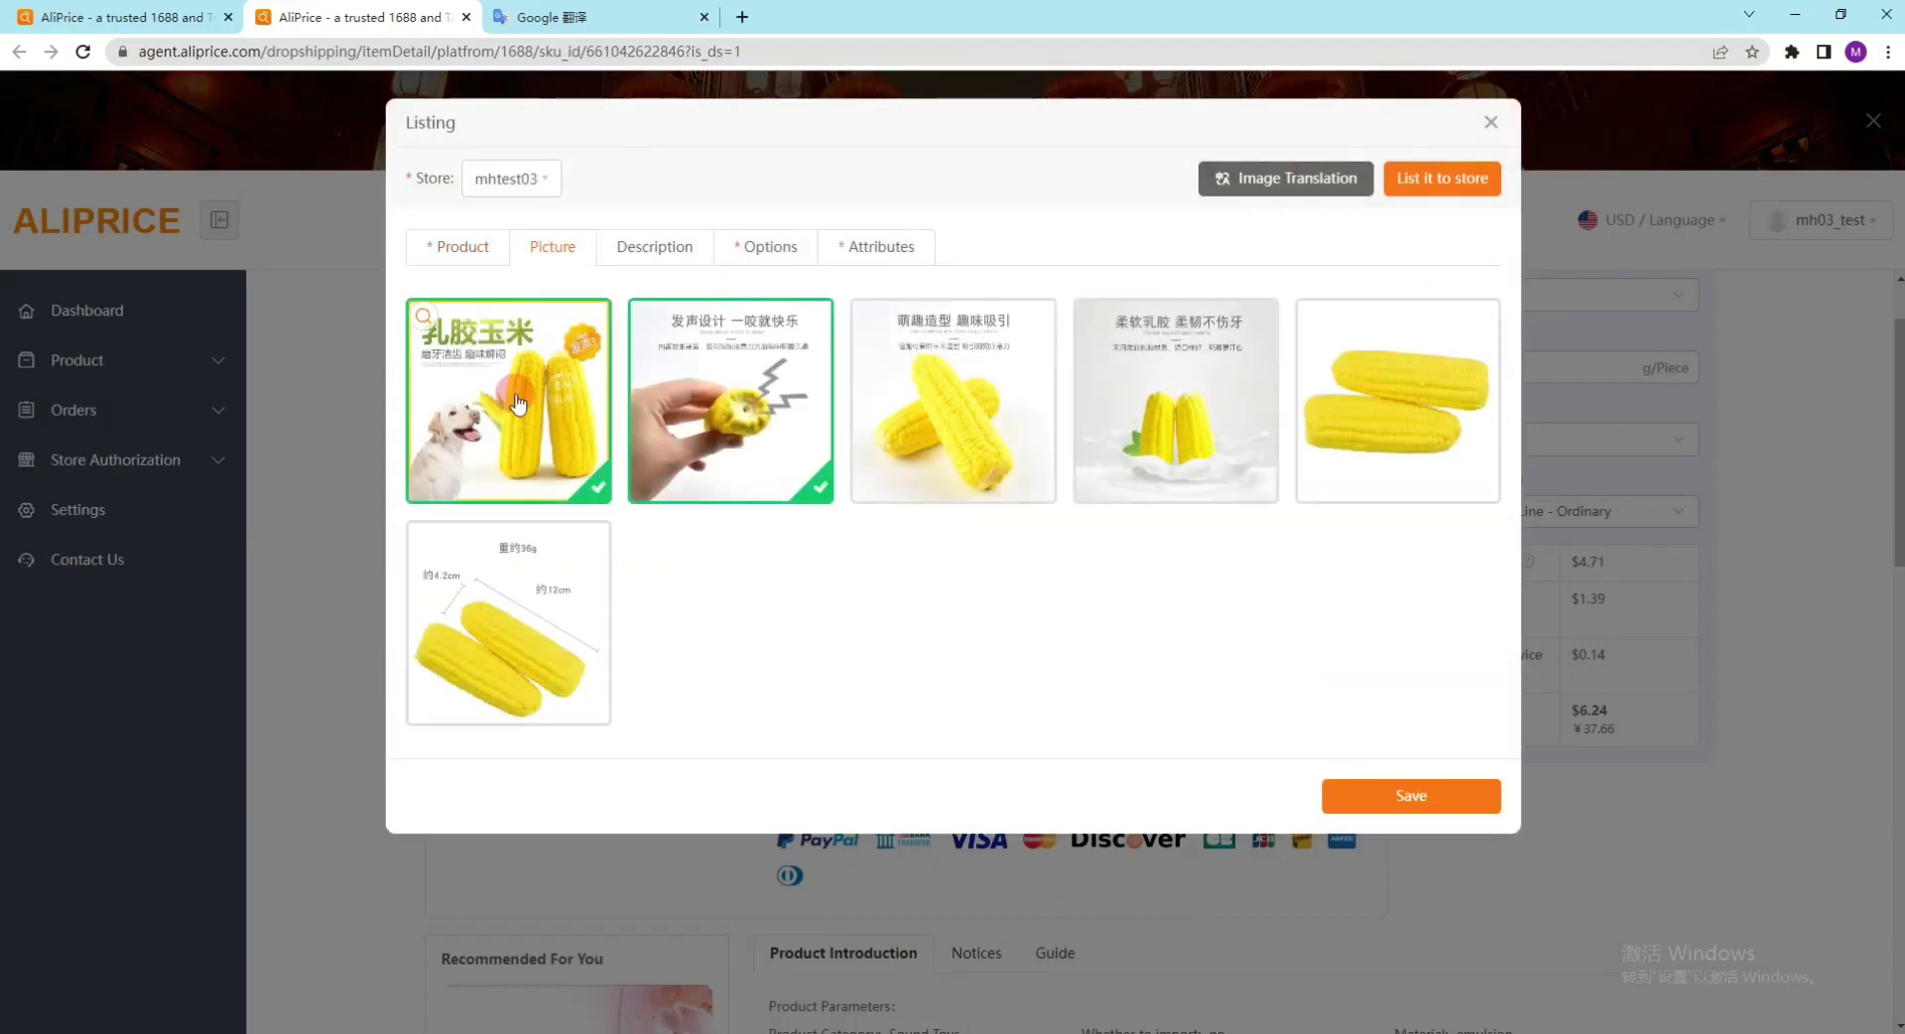
click(517, 402)
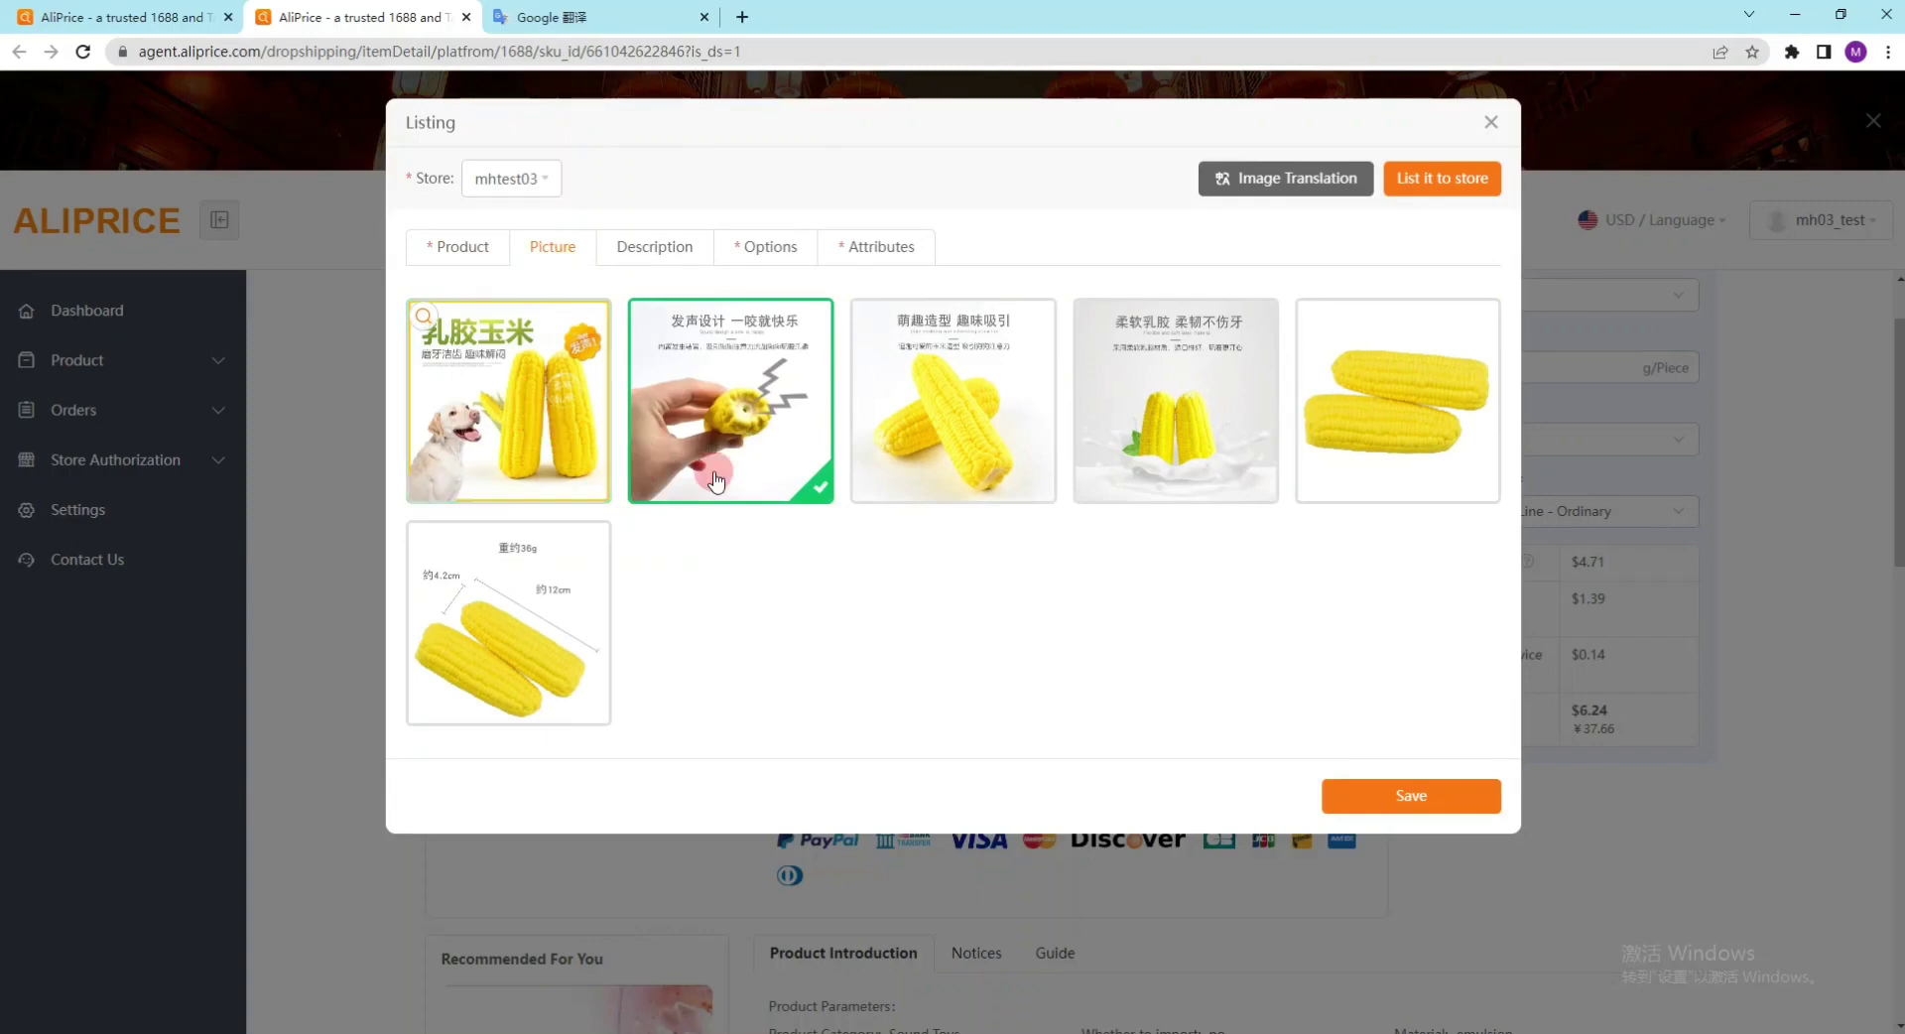
click(1017, 443)
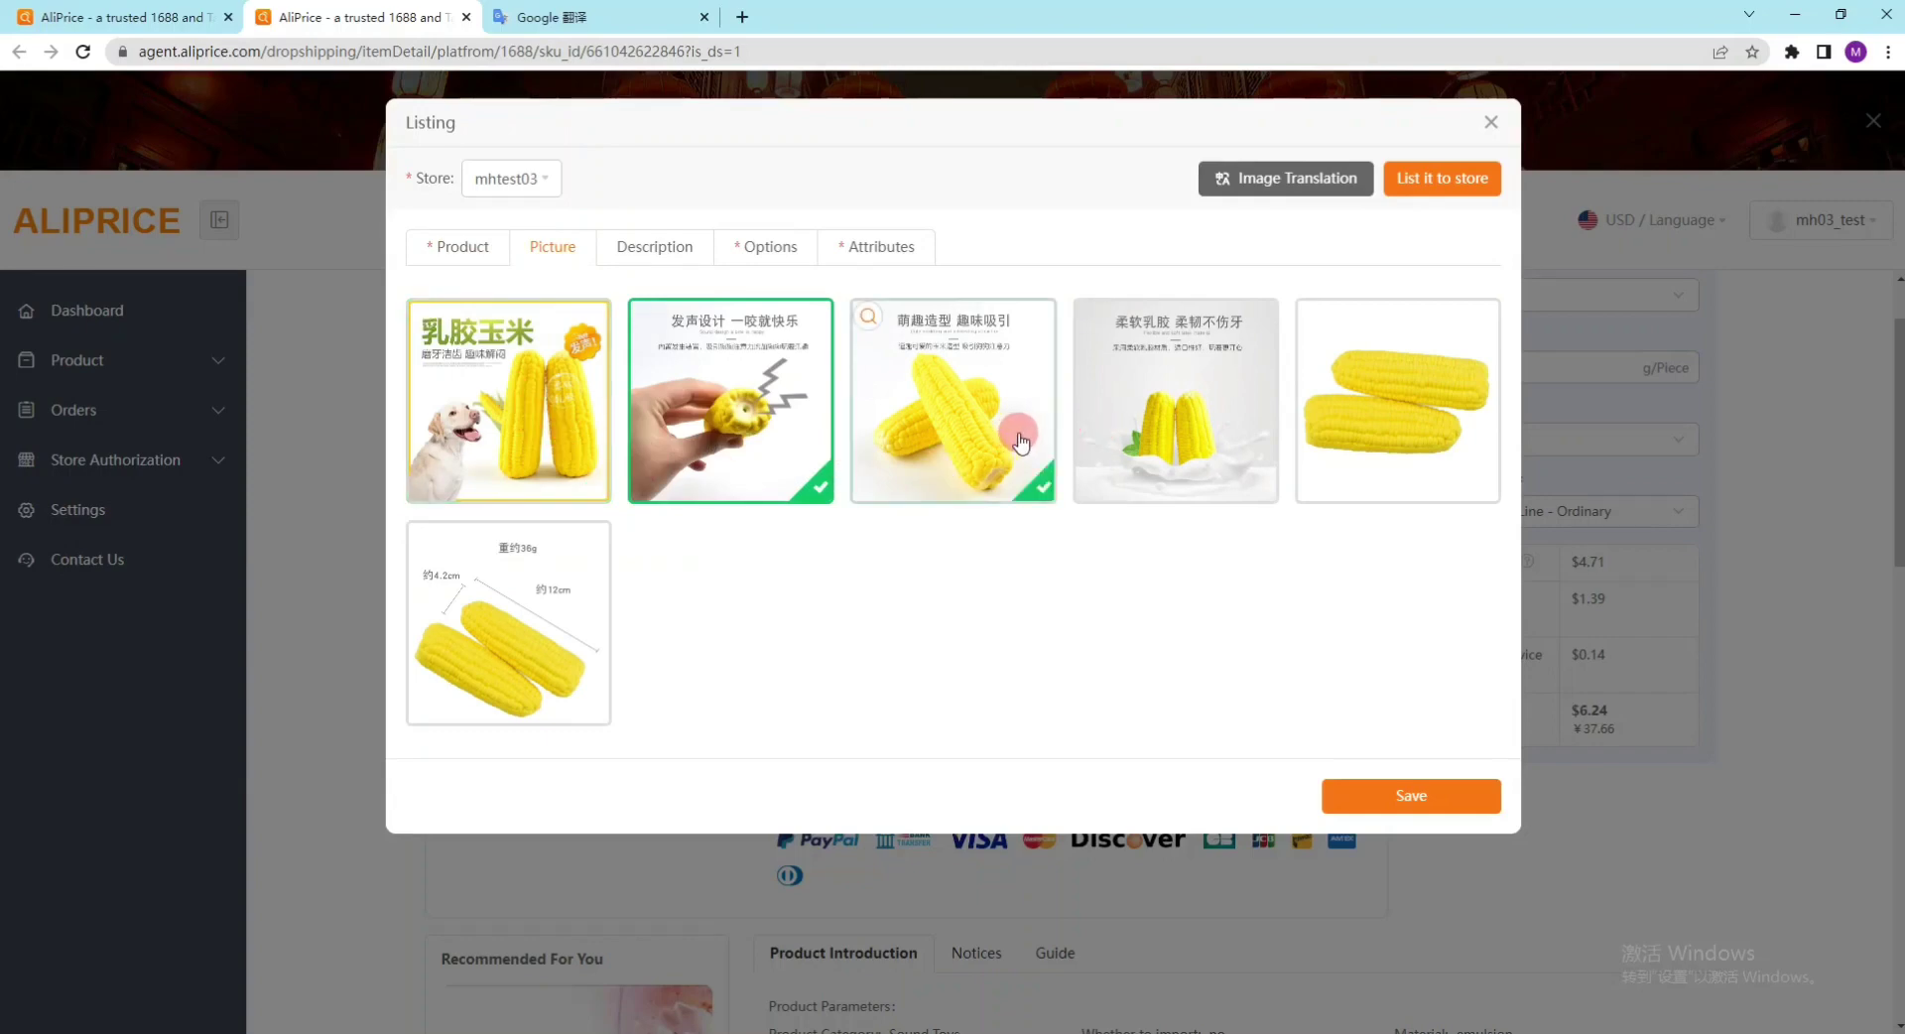
click(1425, 419)
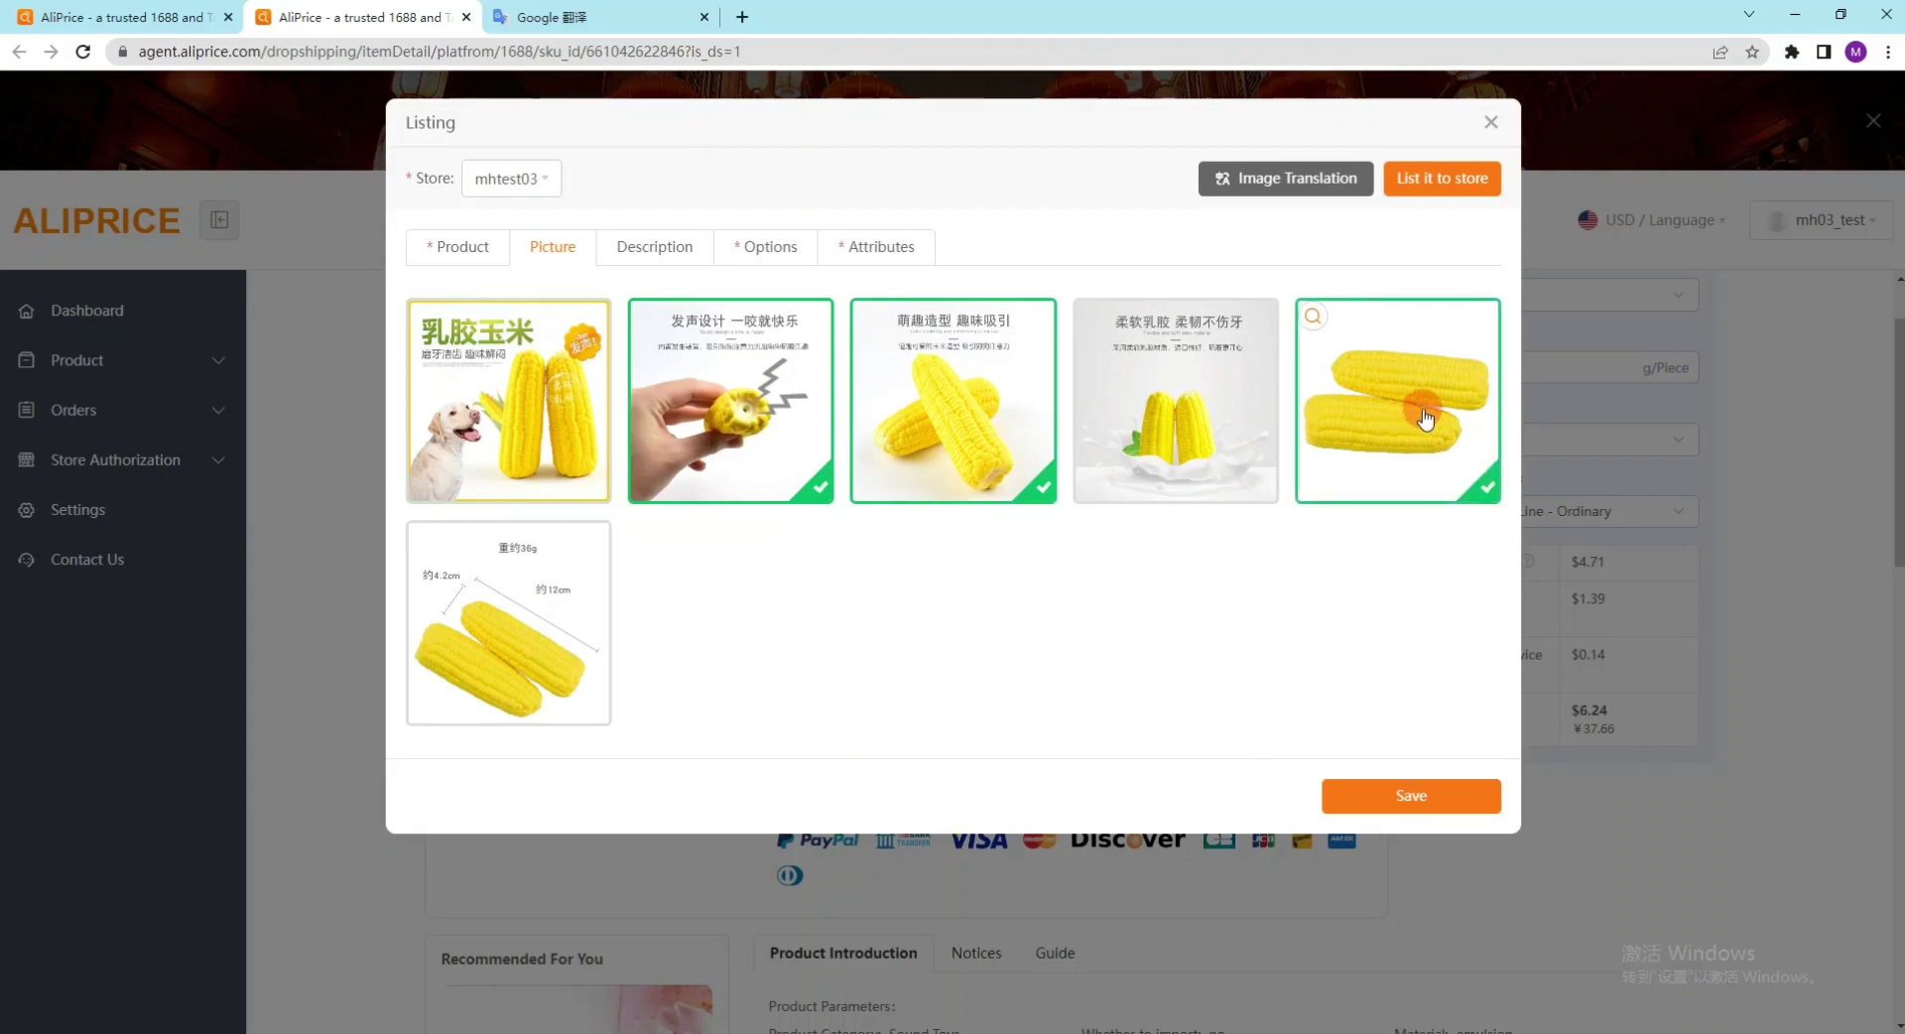
click(501, 690)
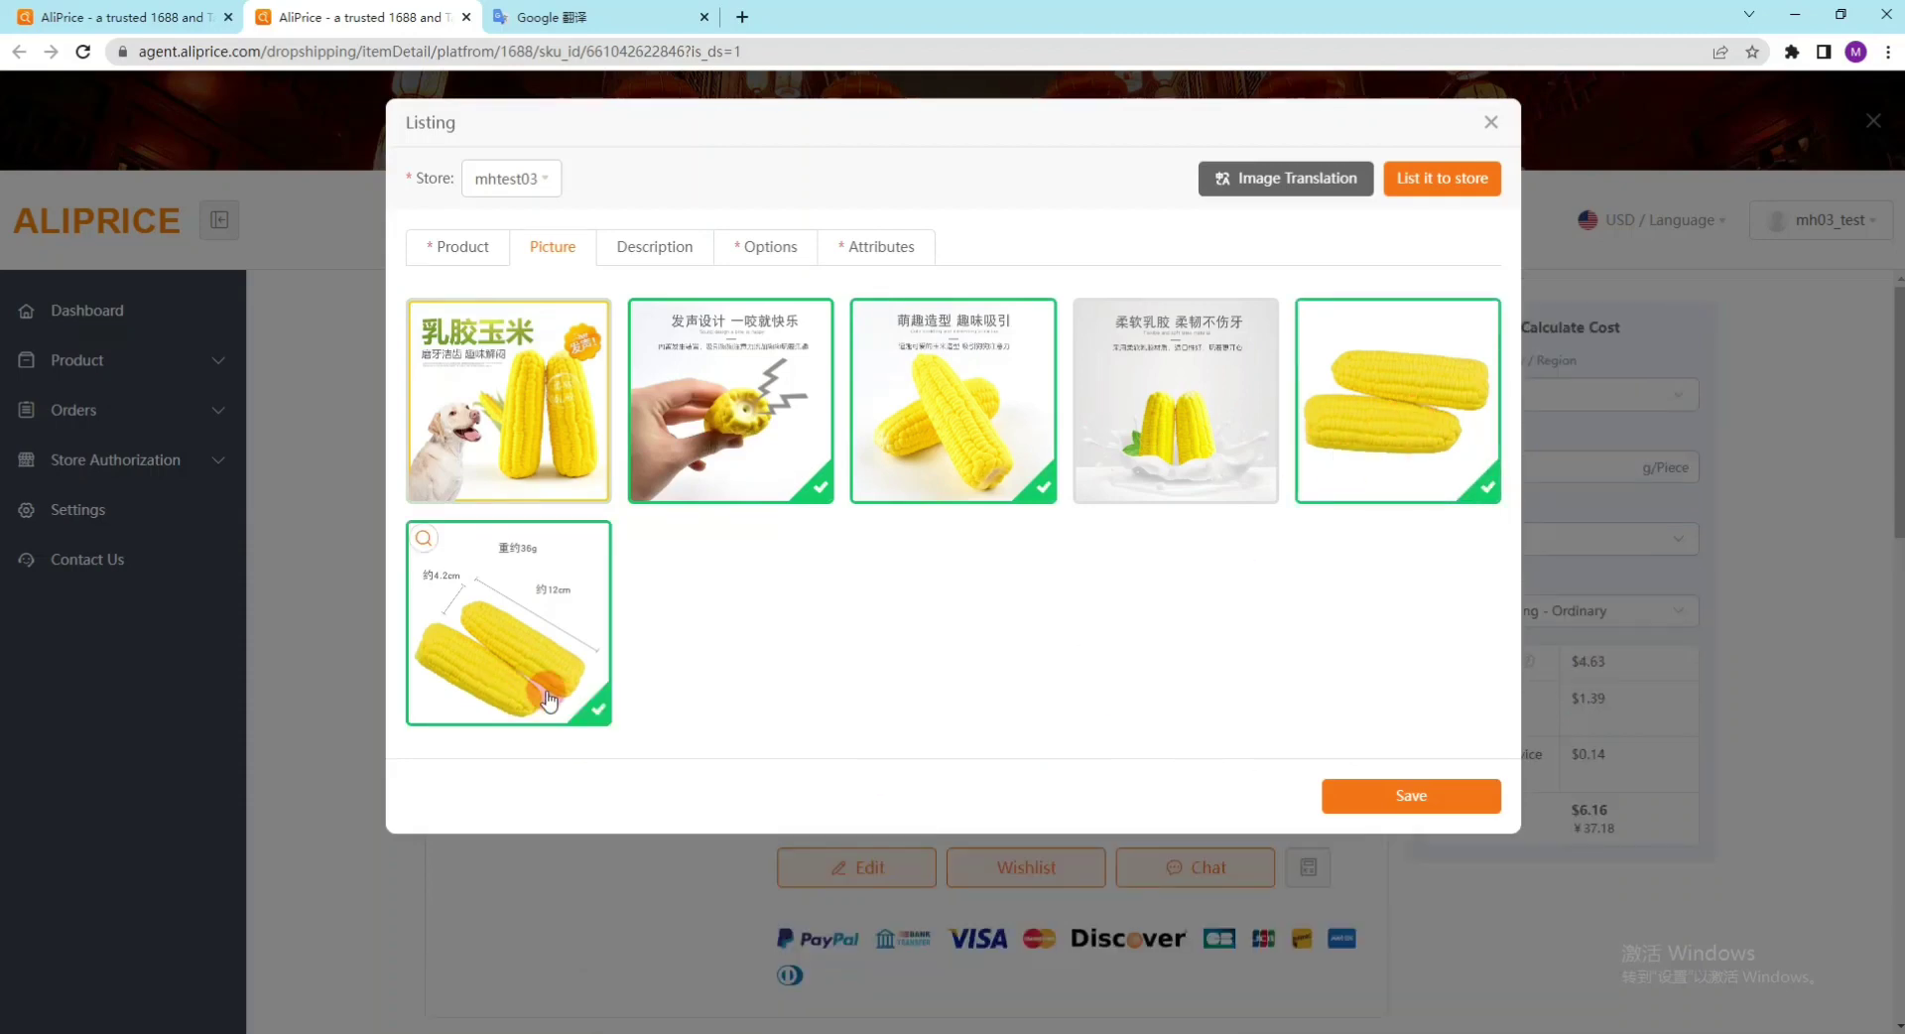
Translate the dimensioned, crossed-corn and hand-held main images plus the property option image from Chinese to English.
click(1300, 189)
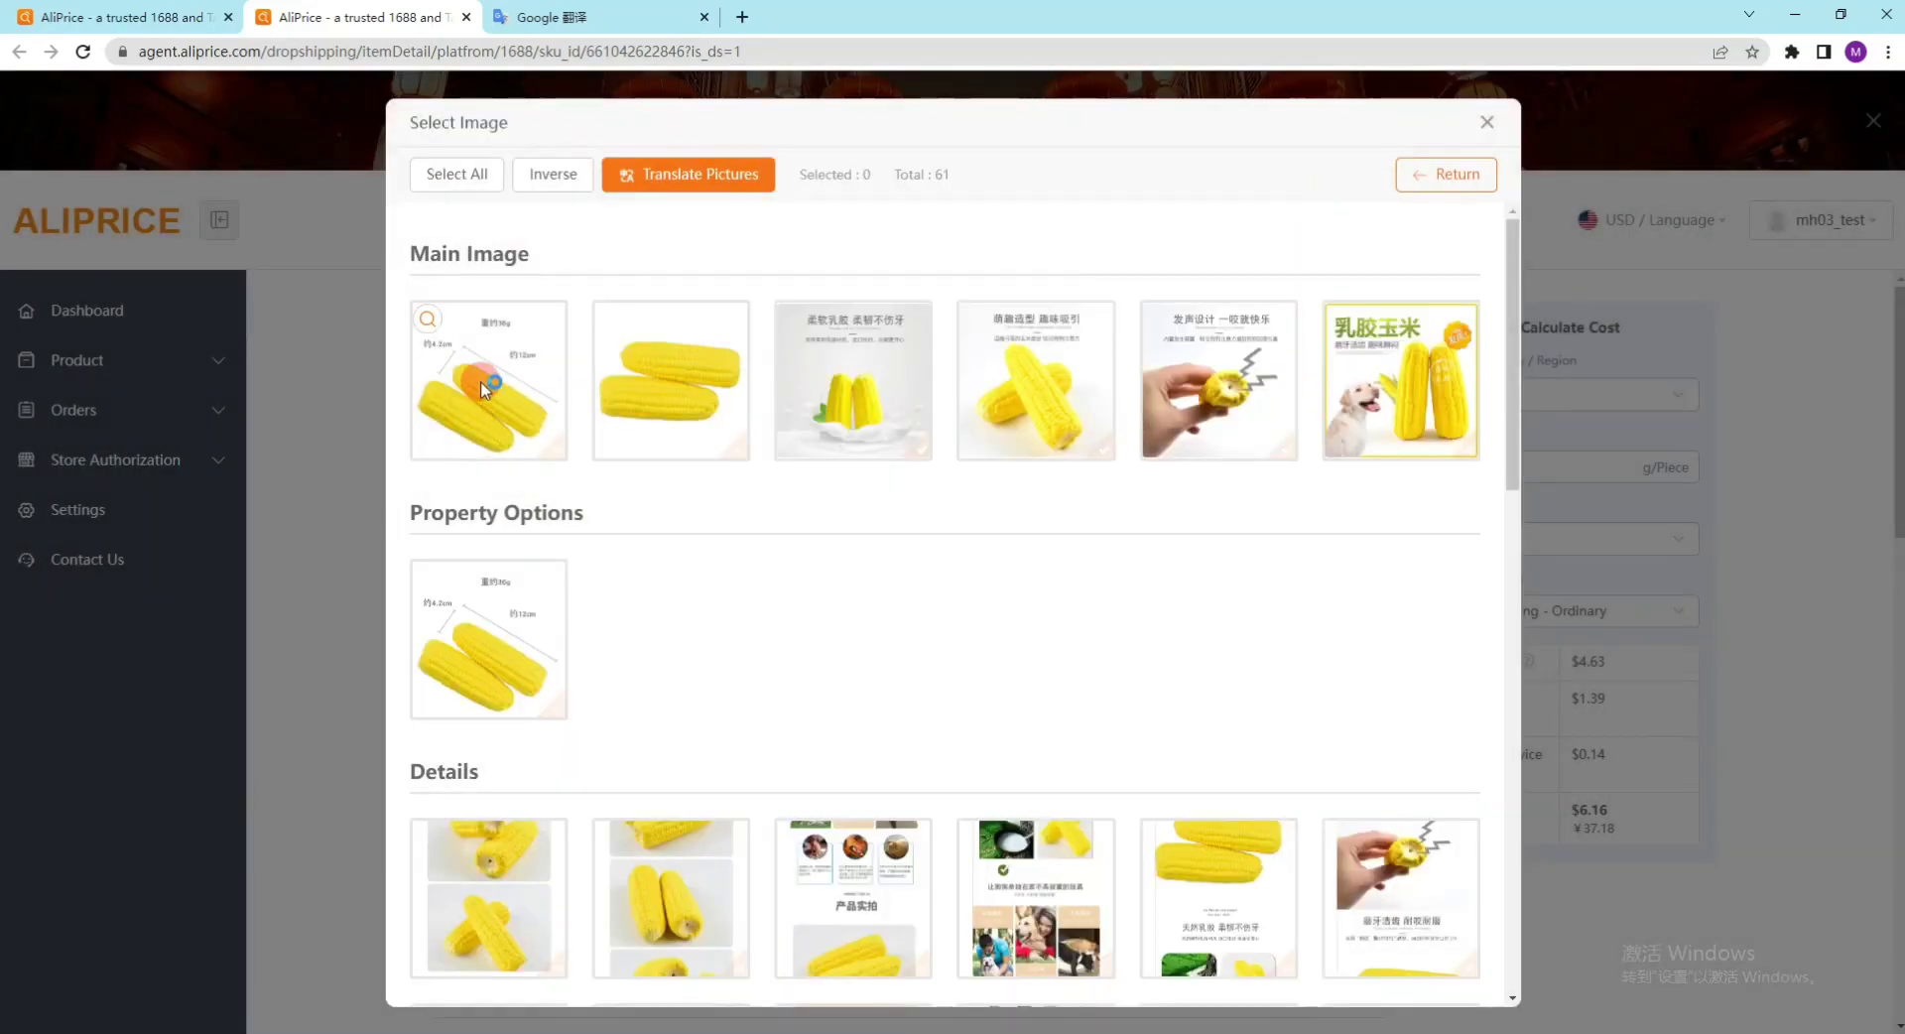
click(485, 389)
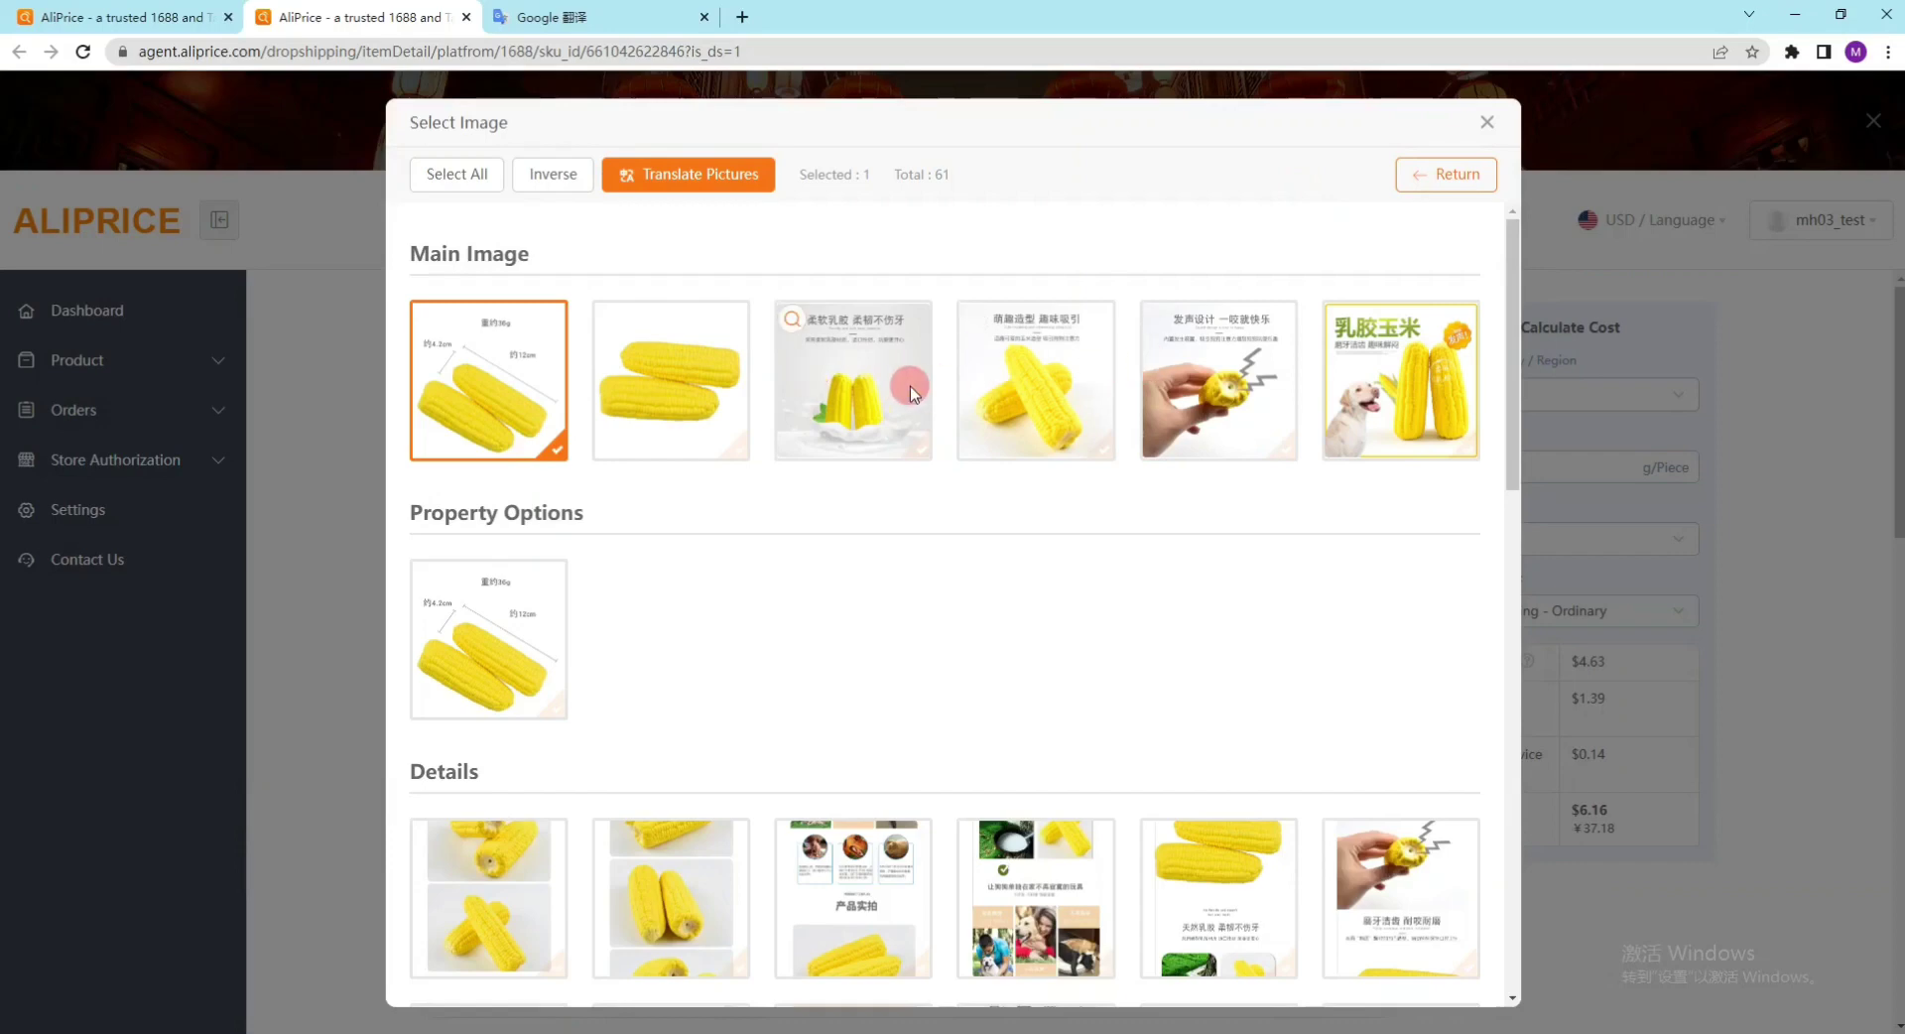
click(1021, 384)
click(1217, 390)
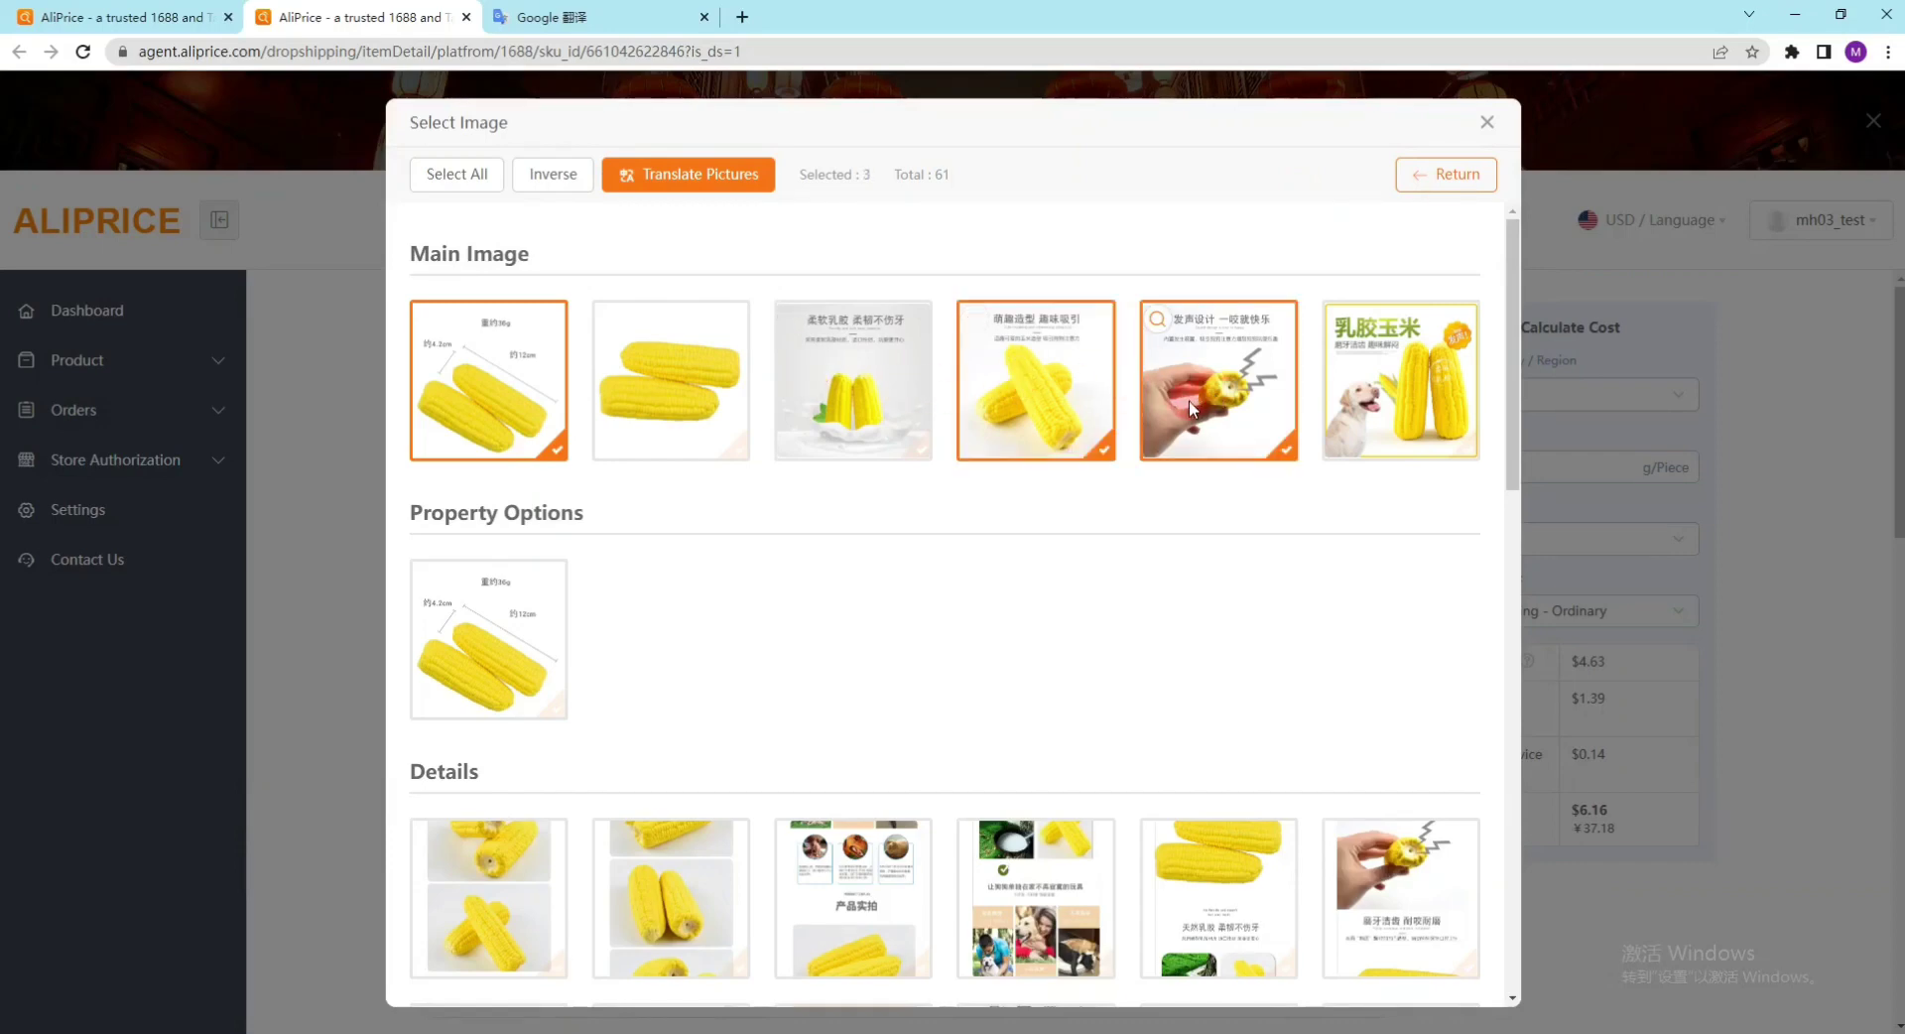
click(532, 663)
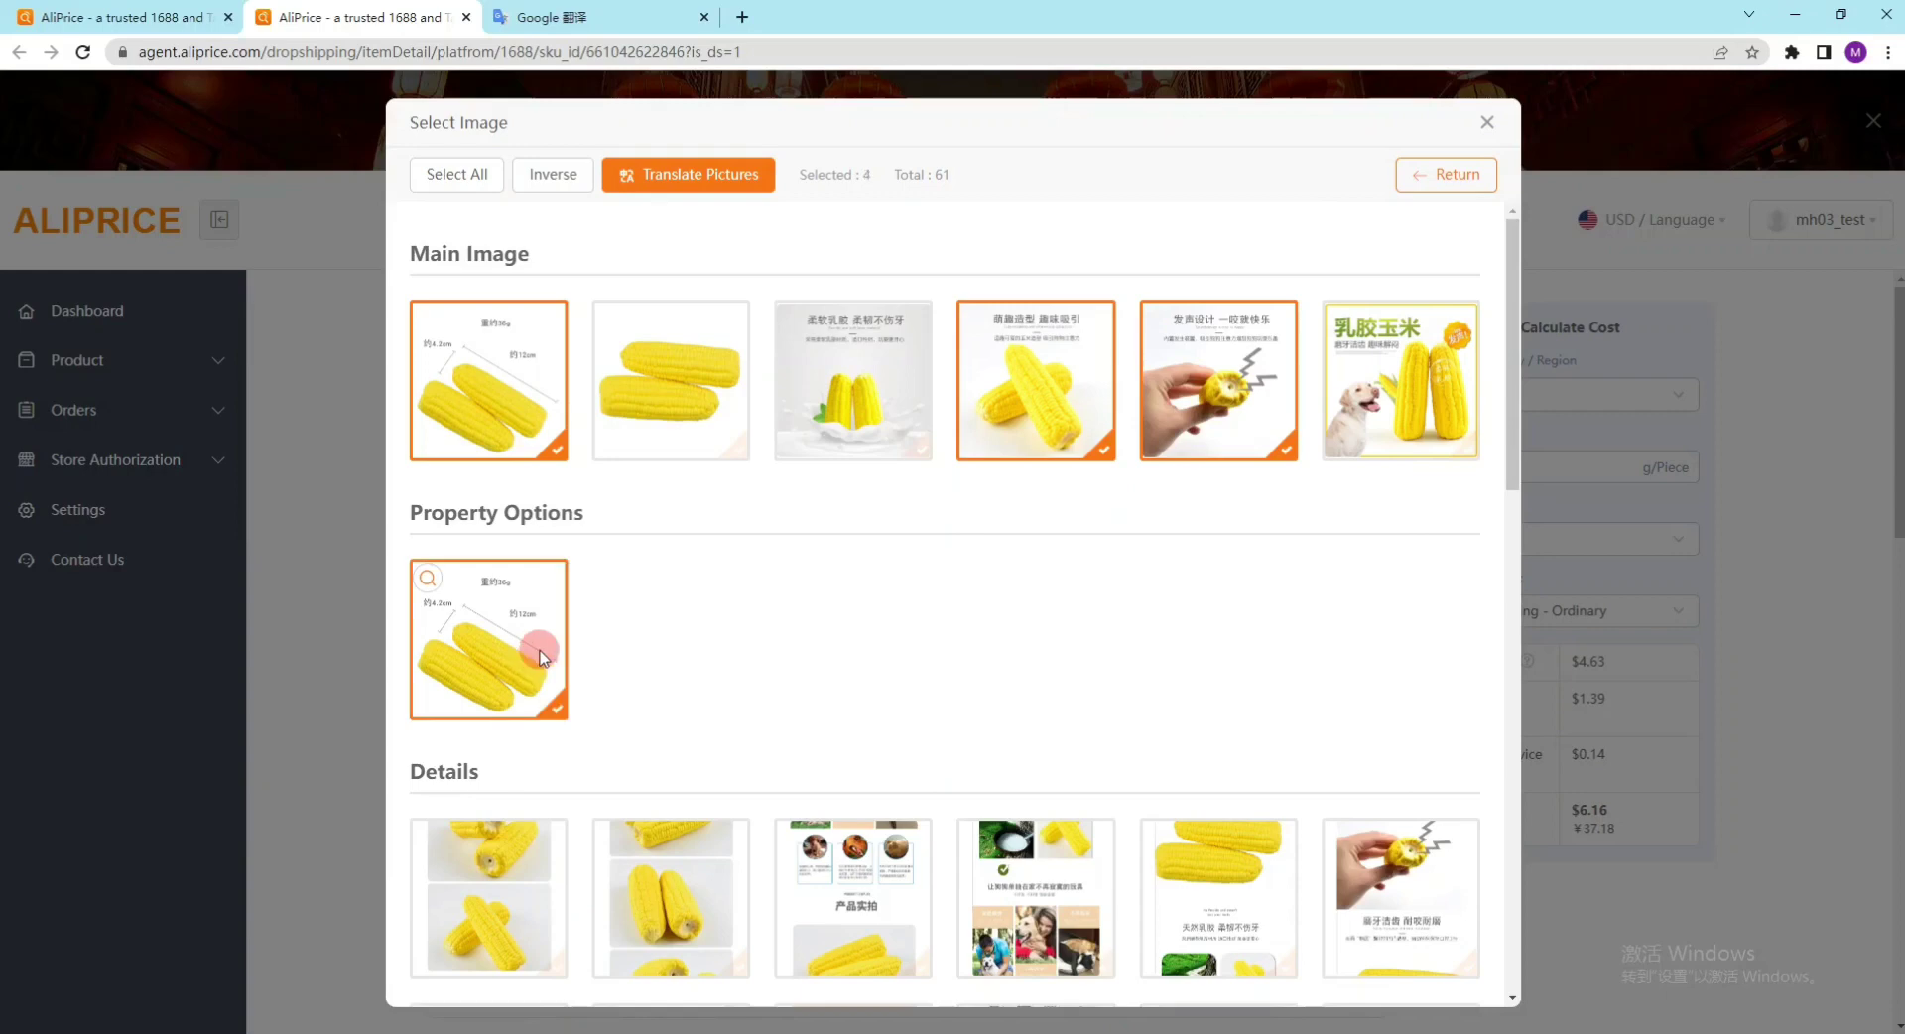
click(726, 184)
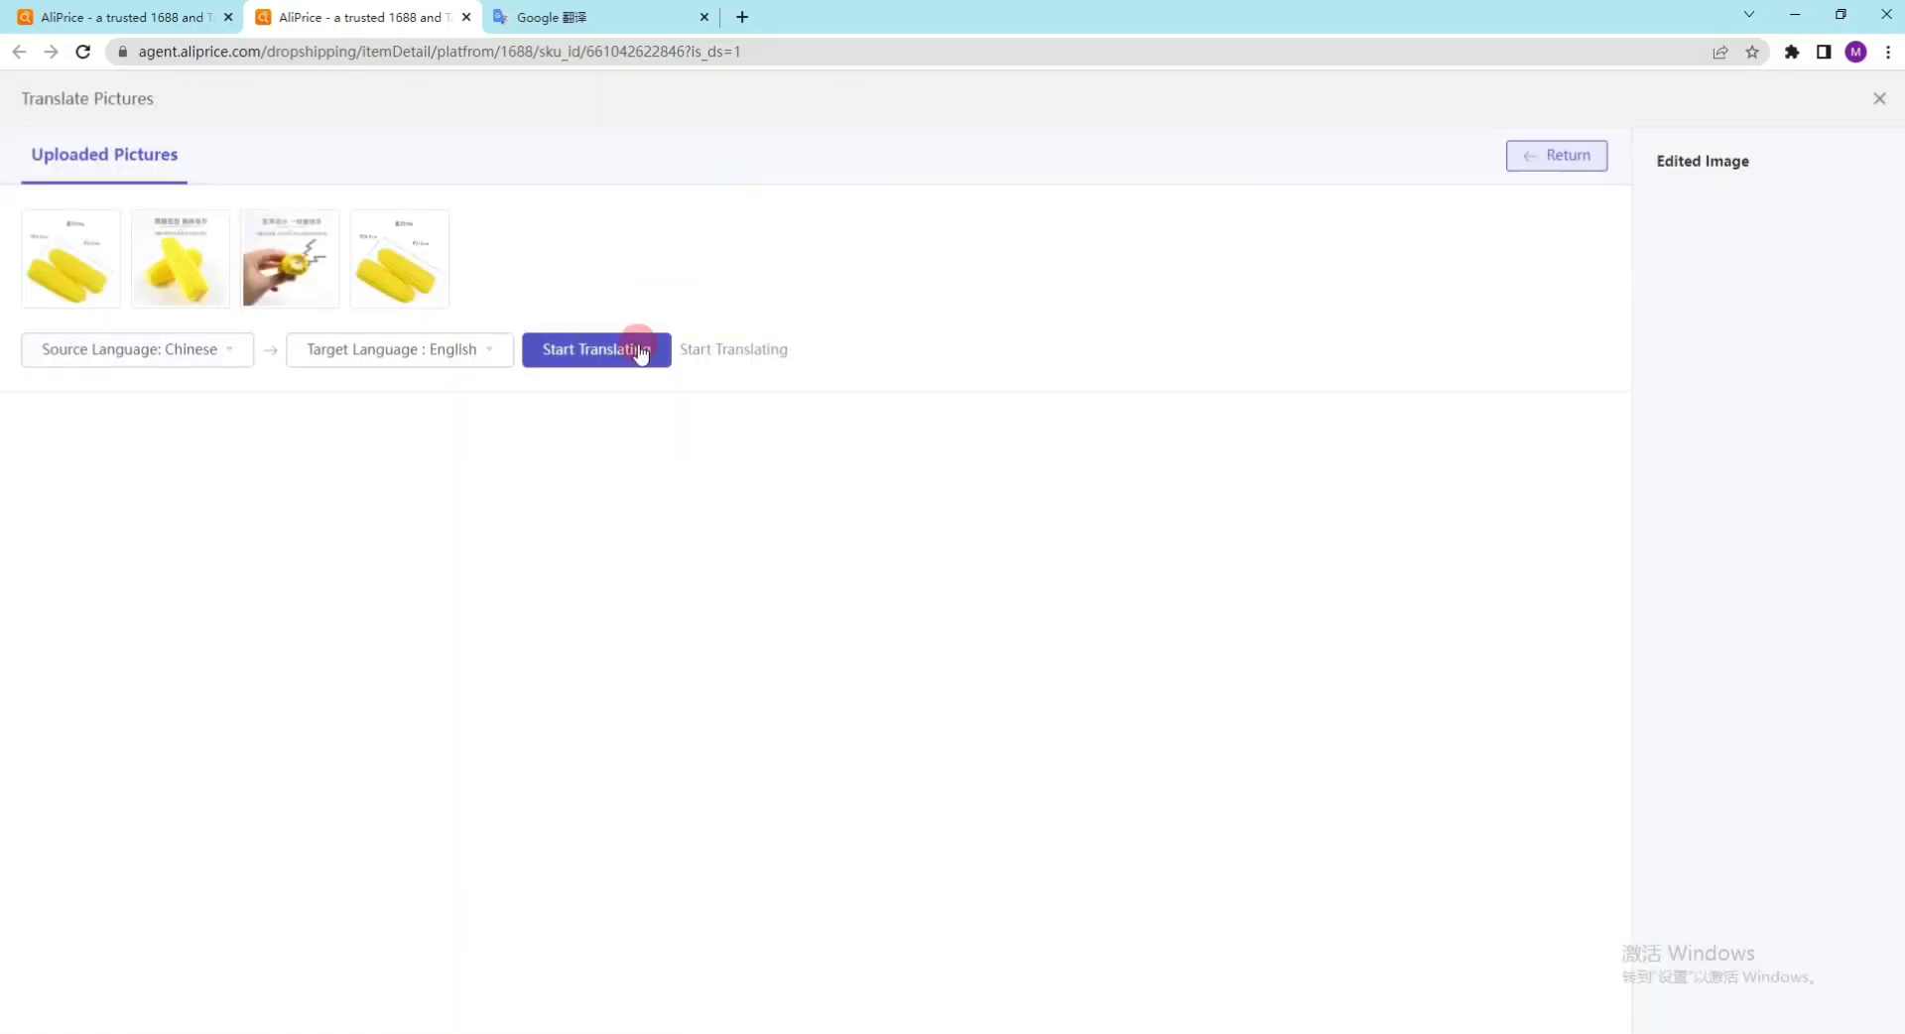
click(638, 350)
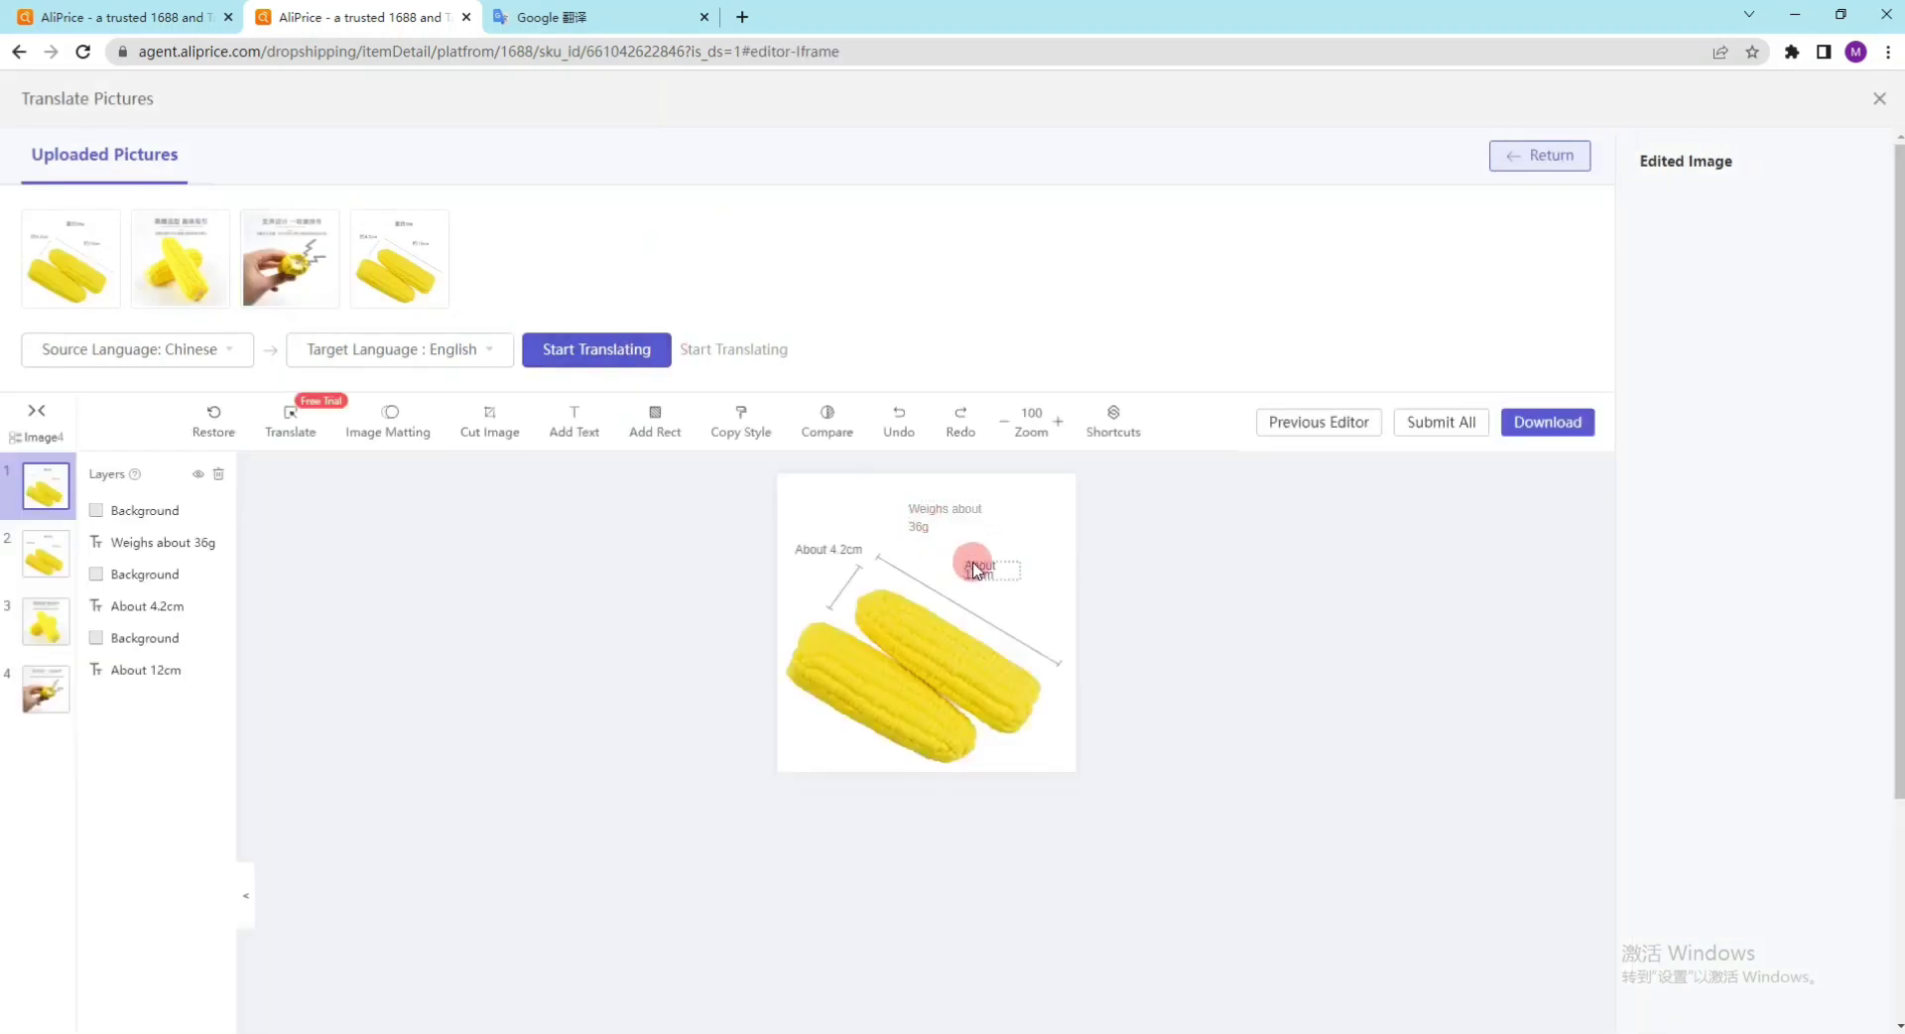
In the second translated image, widen the "Weighs about 36g" text box to fit one line and shift it slightly left.
click(975, 568)
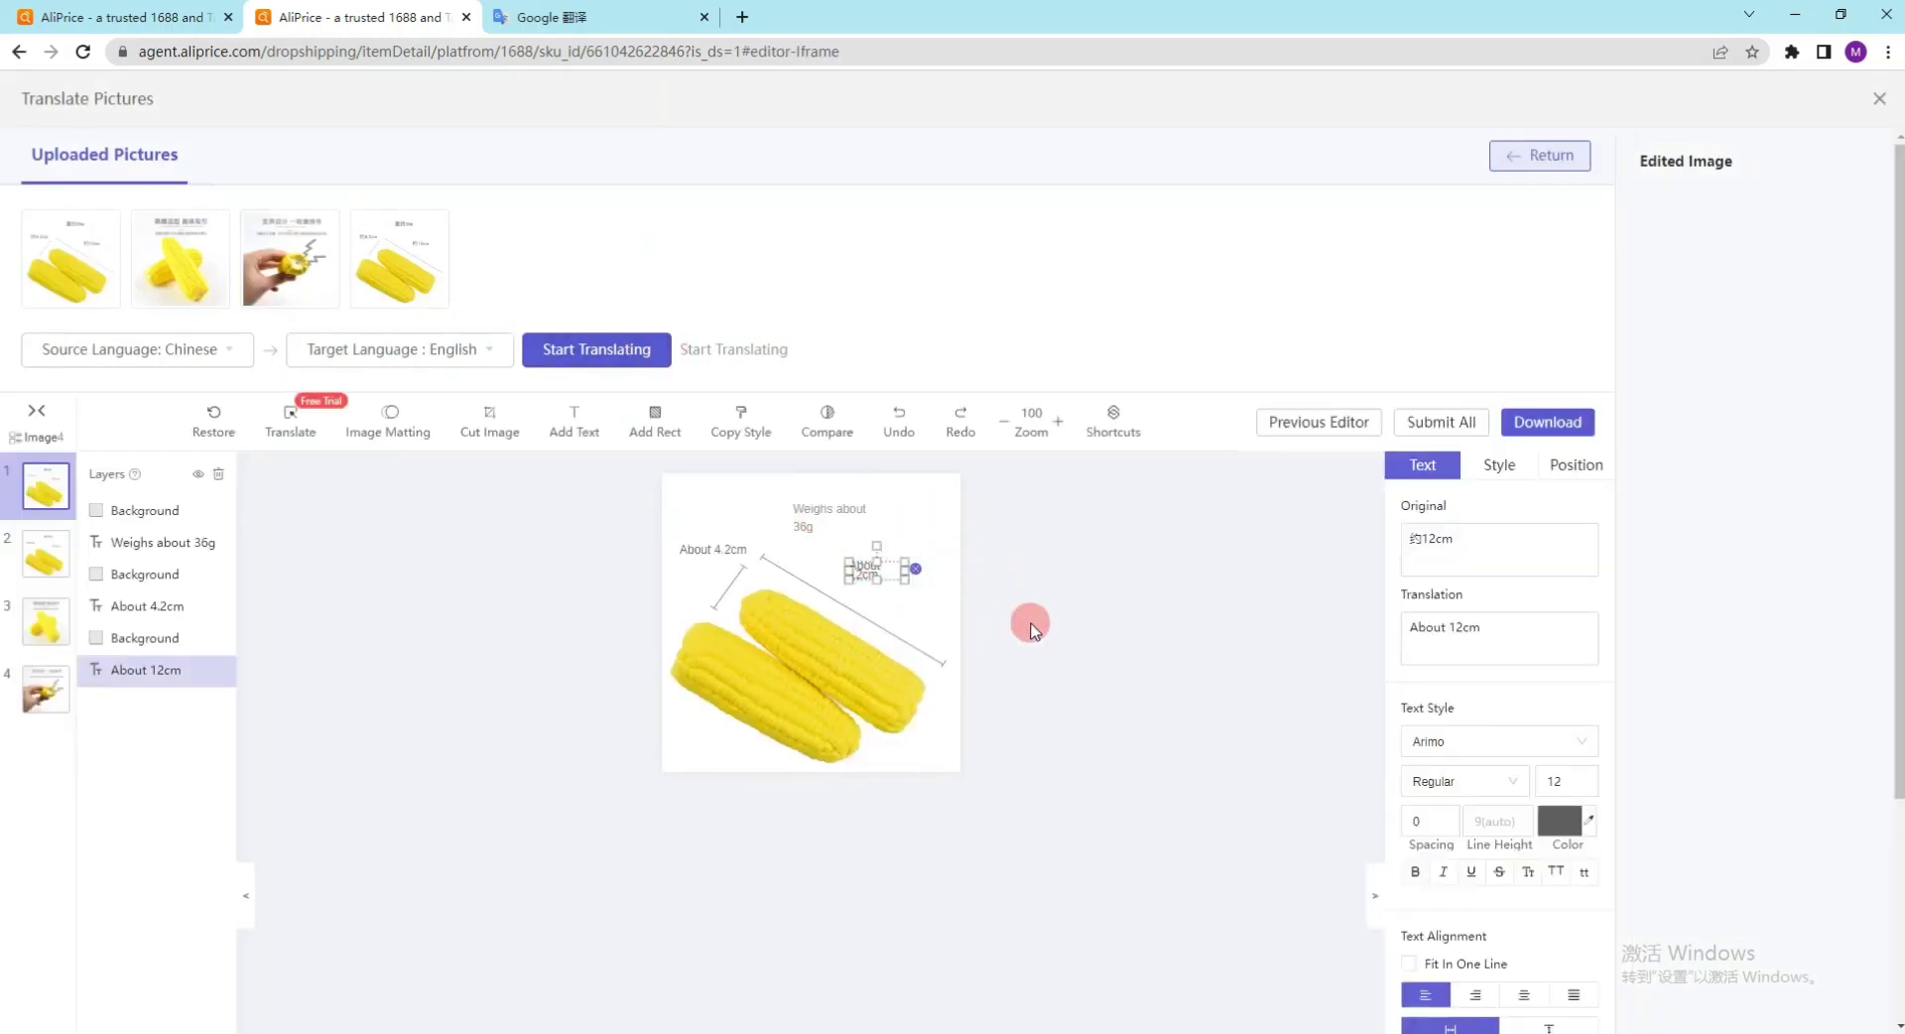
click(744, 558)
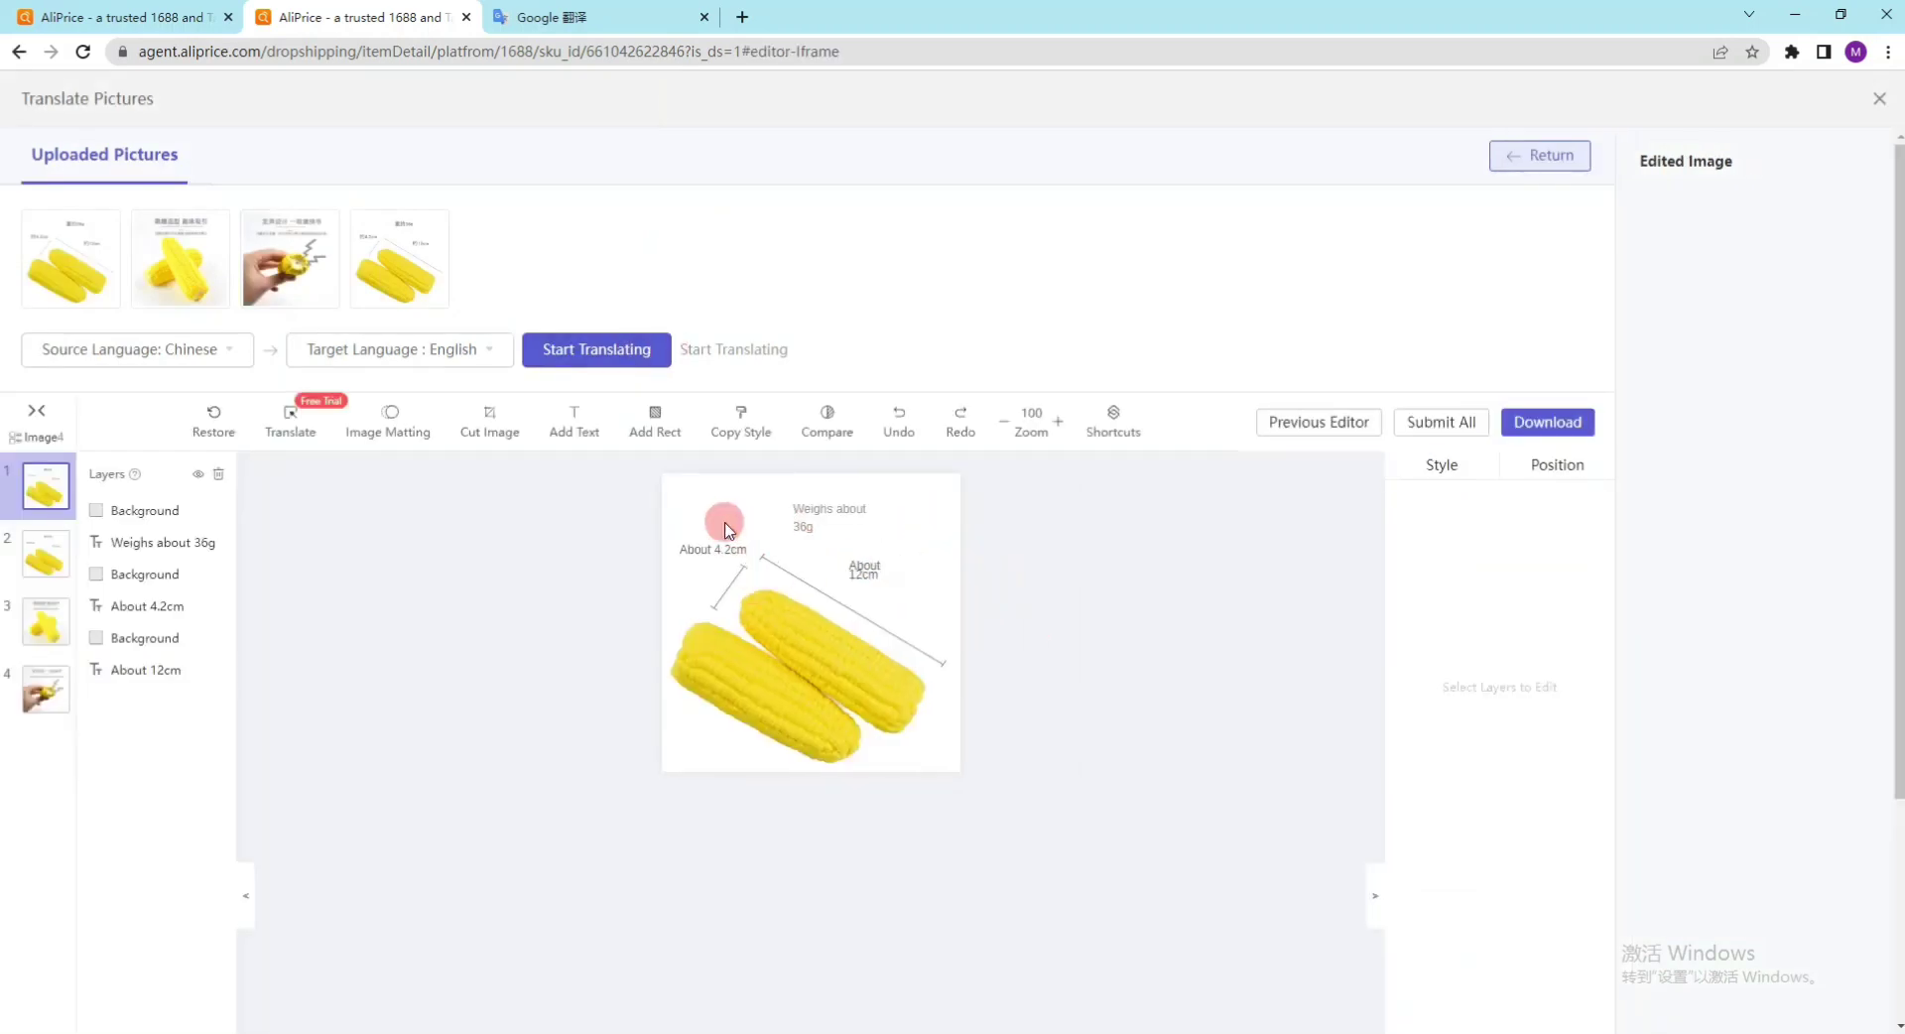
click(29, 563)
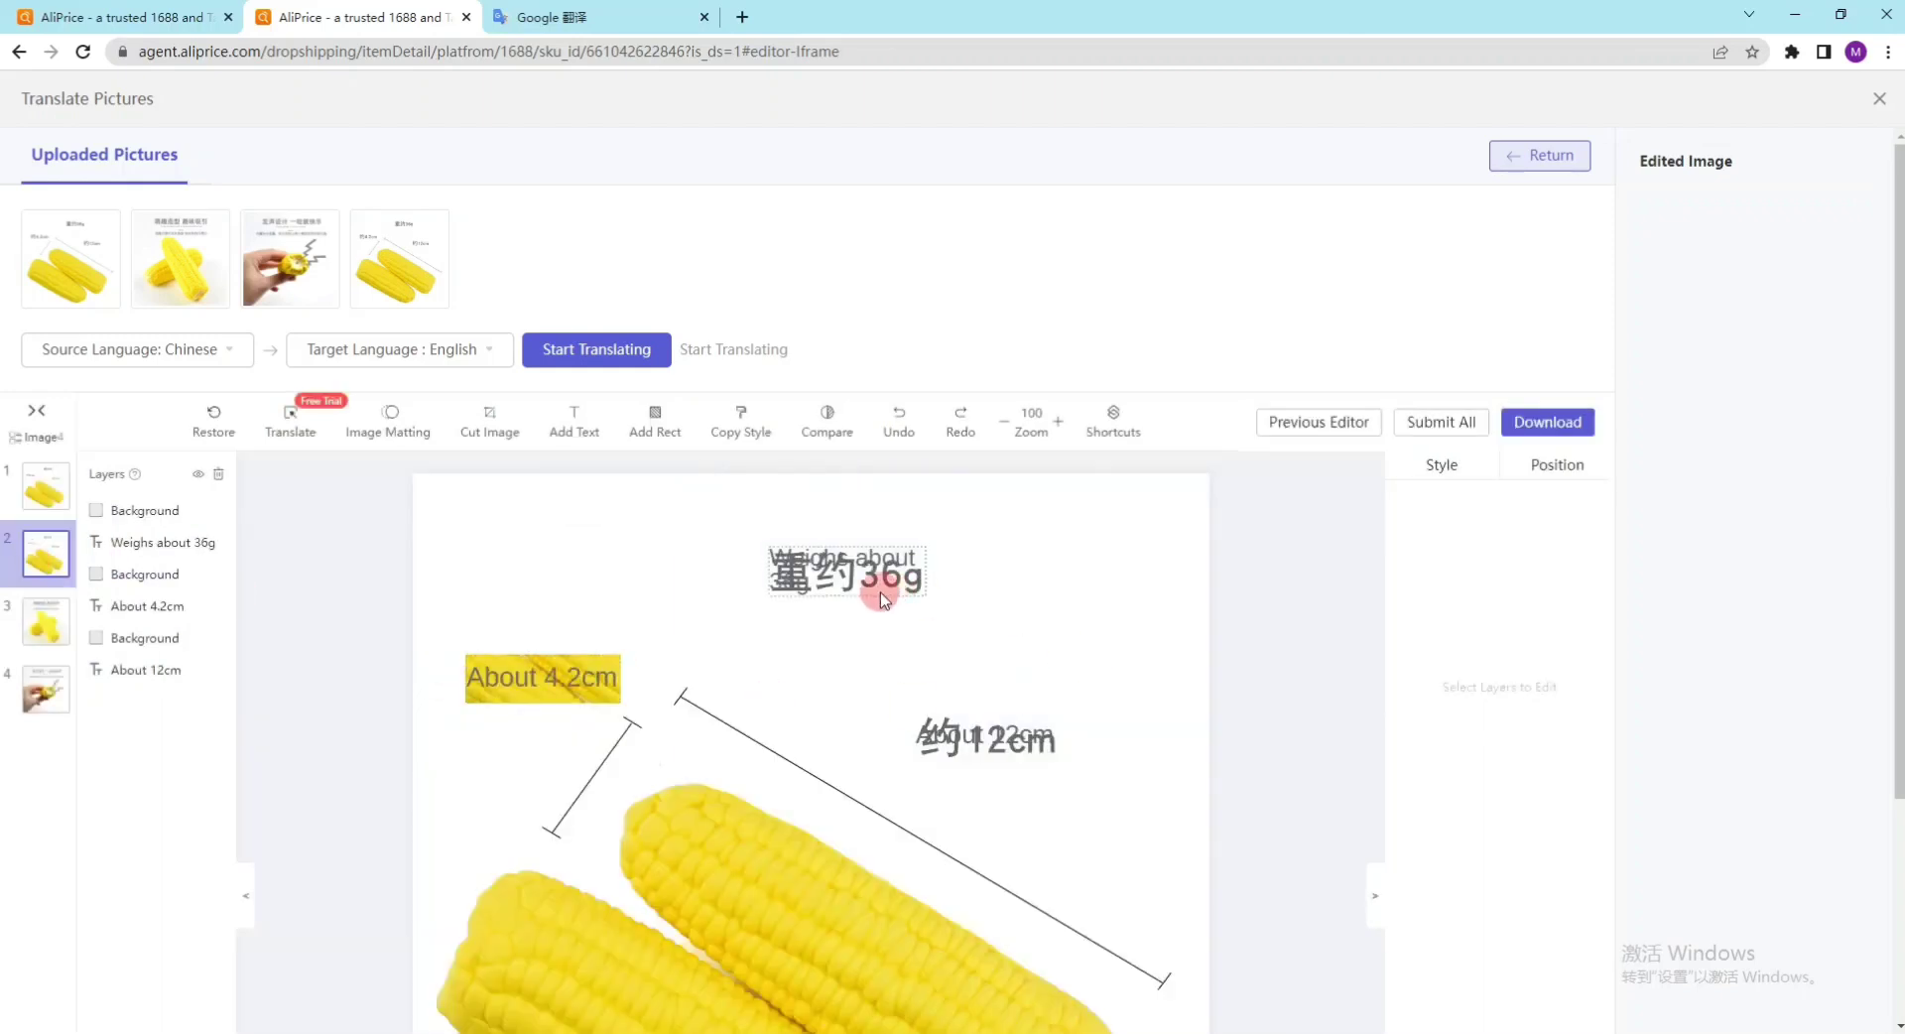
click(881, 598)
drag(872, 577, 962, 571)
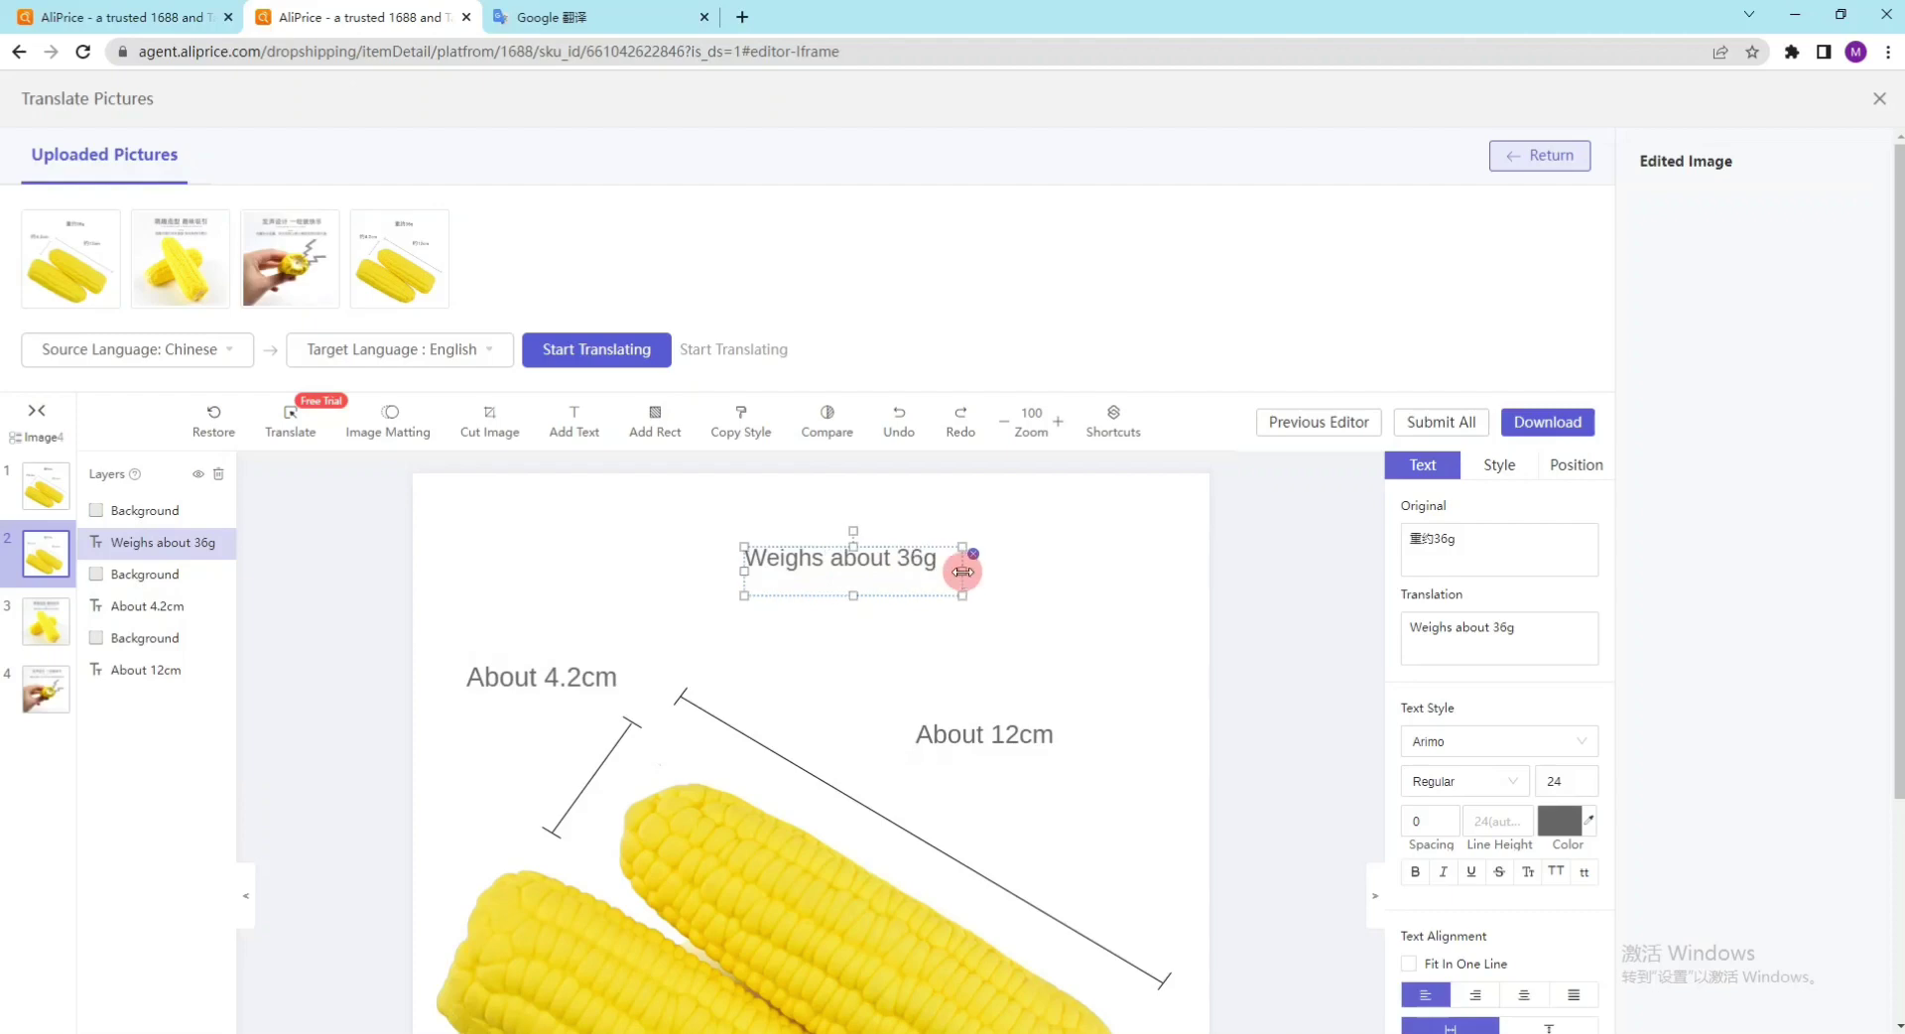
drag(830, 562, 804, 564)
In the third image, widen the "Interesting attraction" text to one line, nudge it down and right, and make it bold.
scroll(791, 770, down, 3)
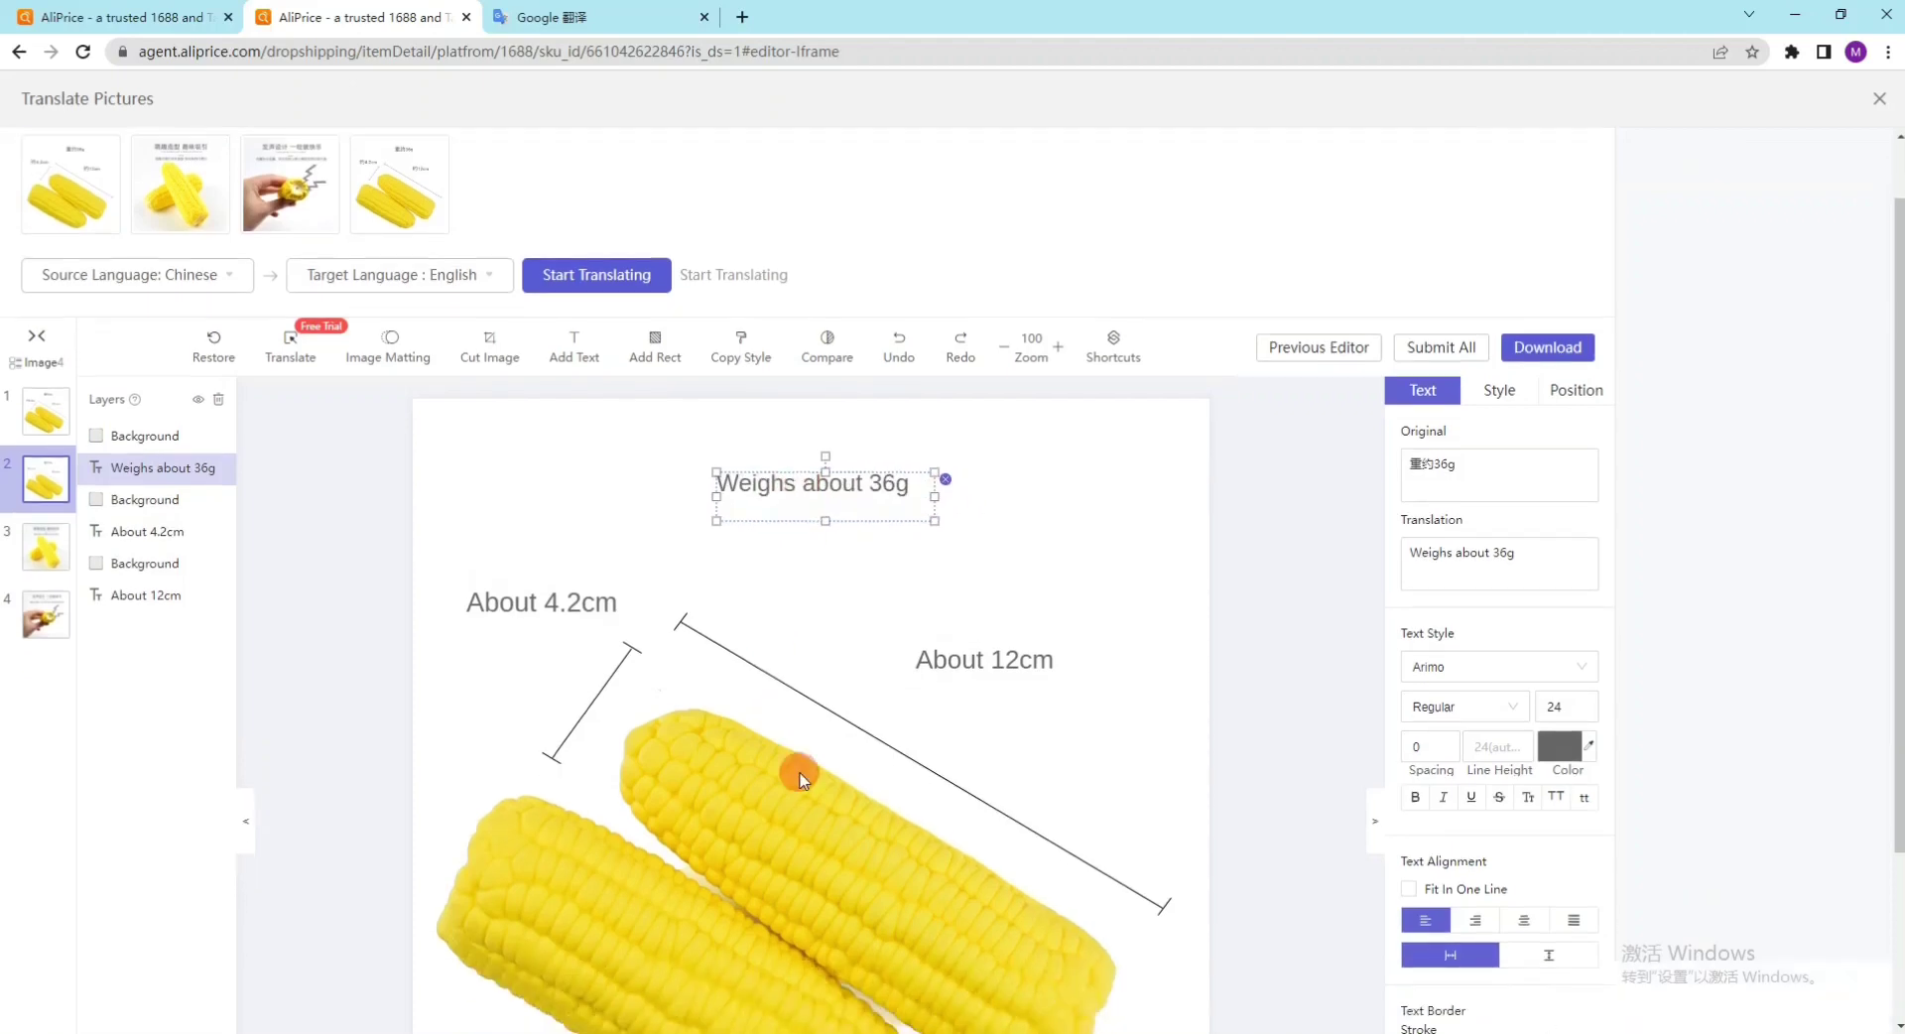
click(63, 311)
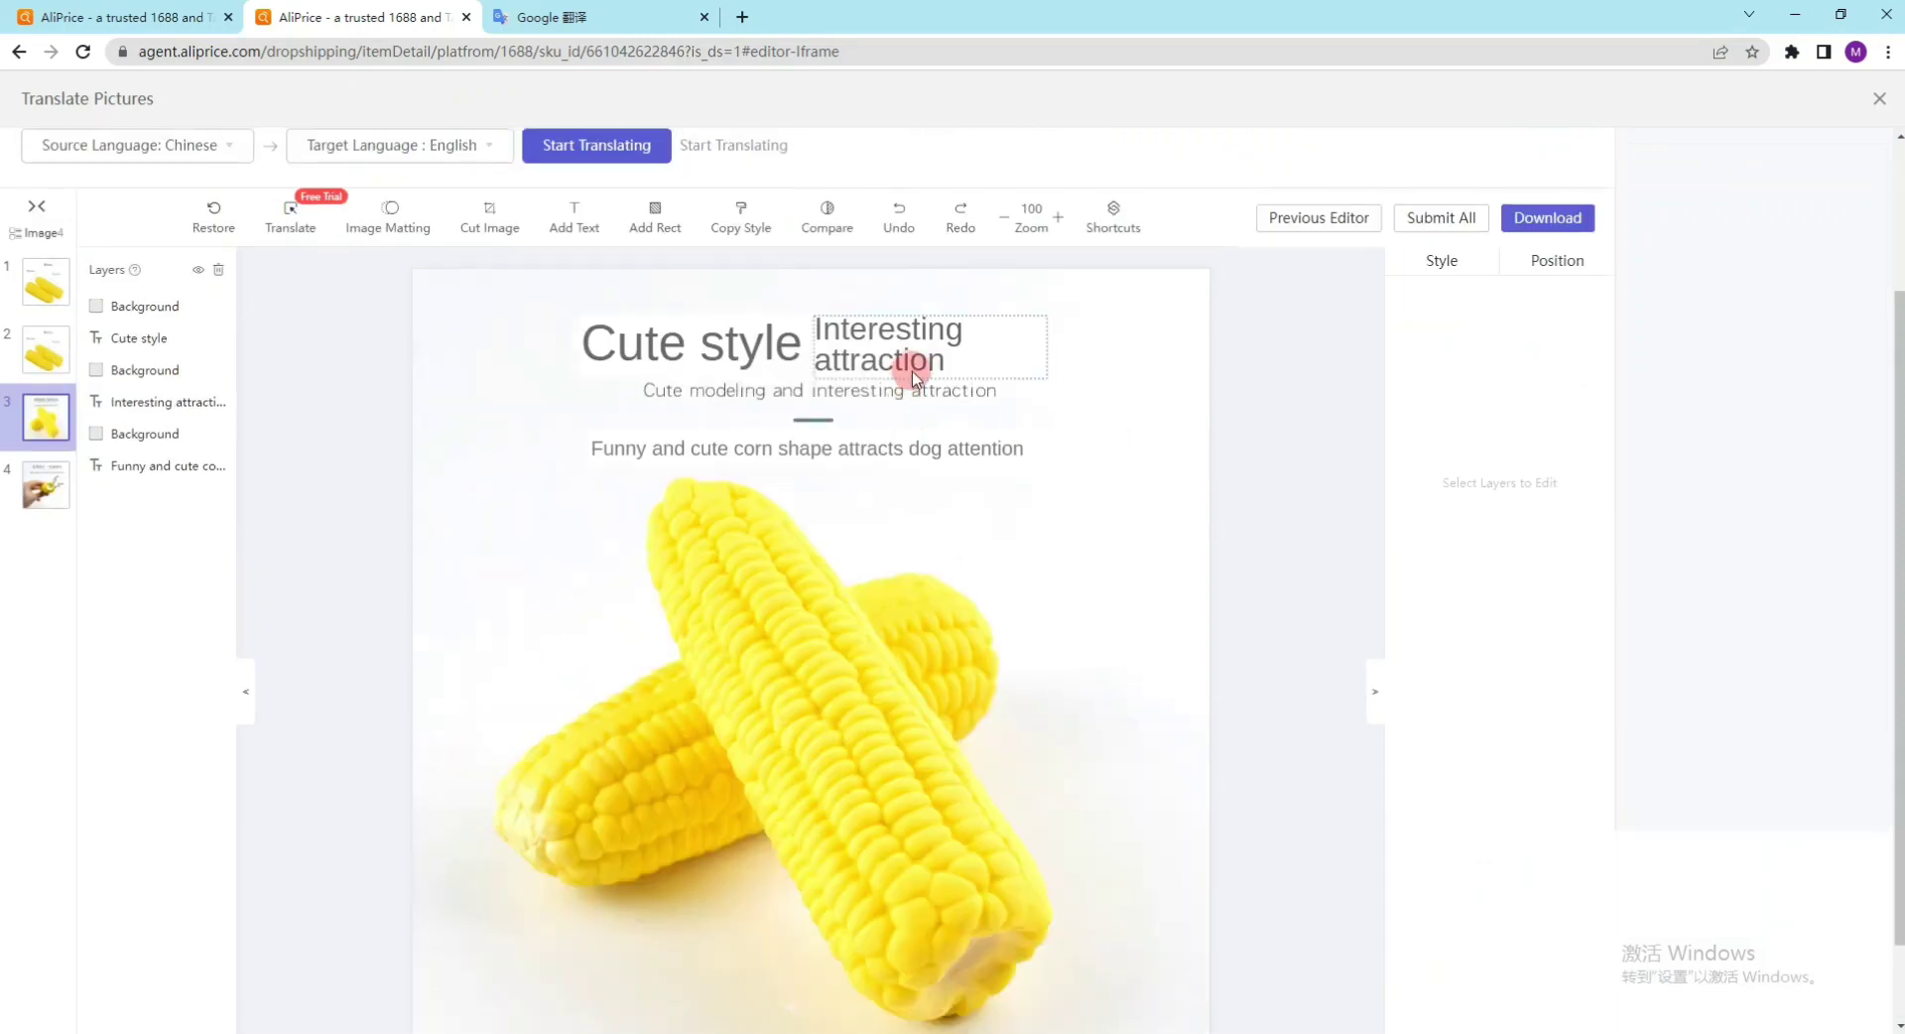
click(953, 360)
drag(1054, 349, 1119, 341)
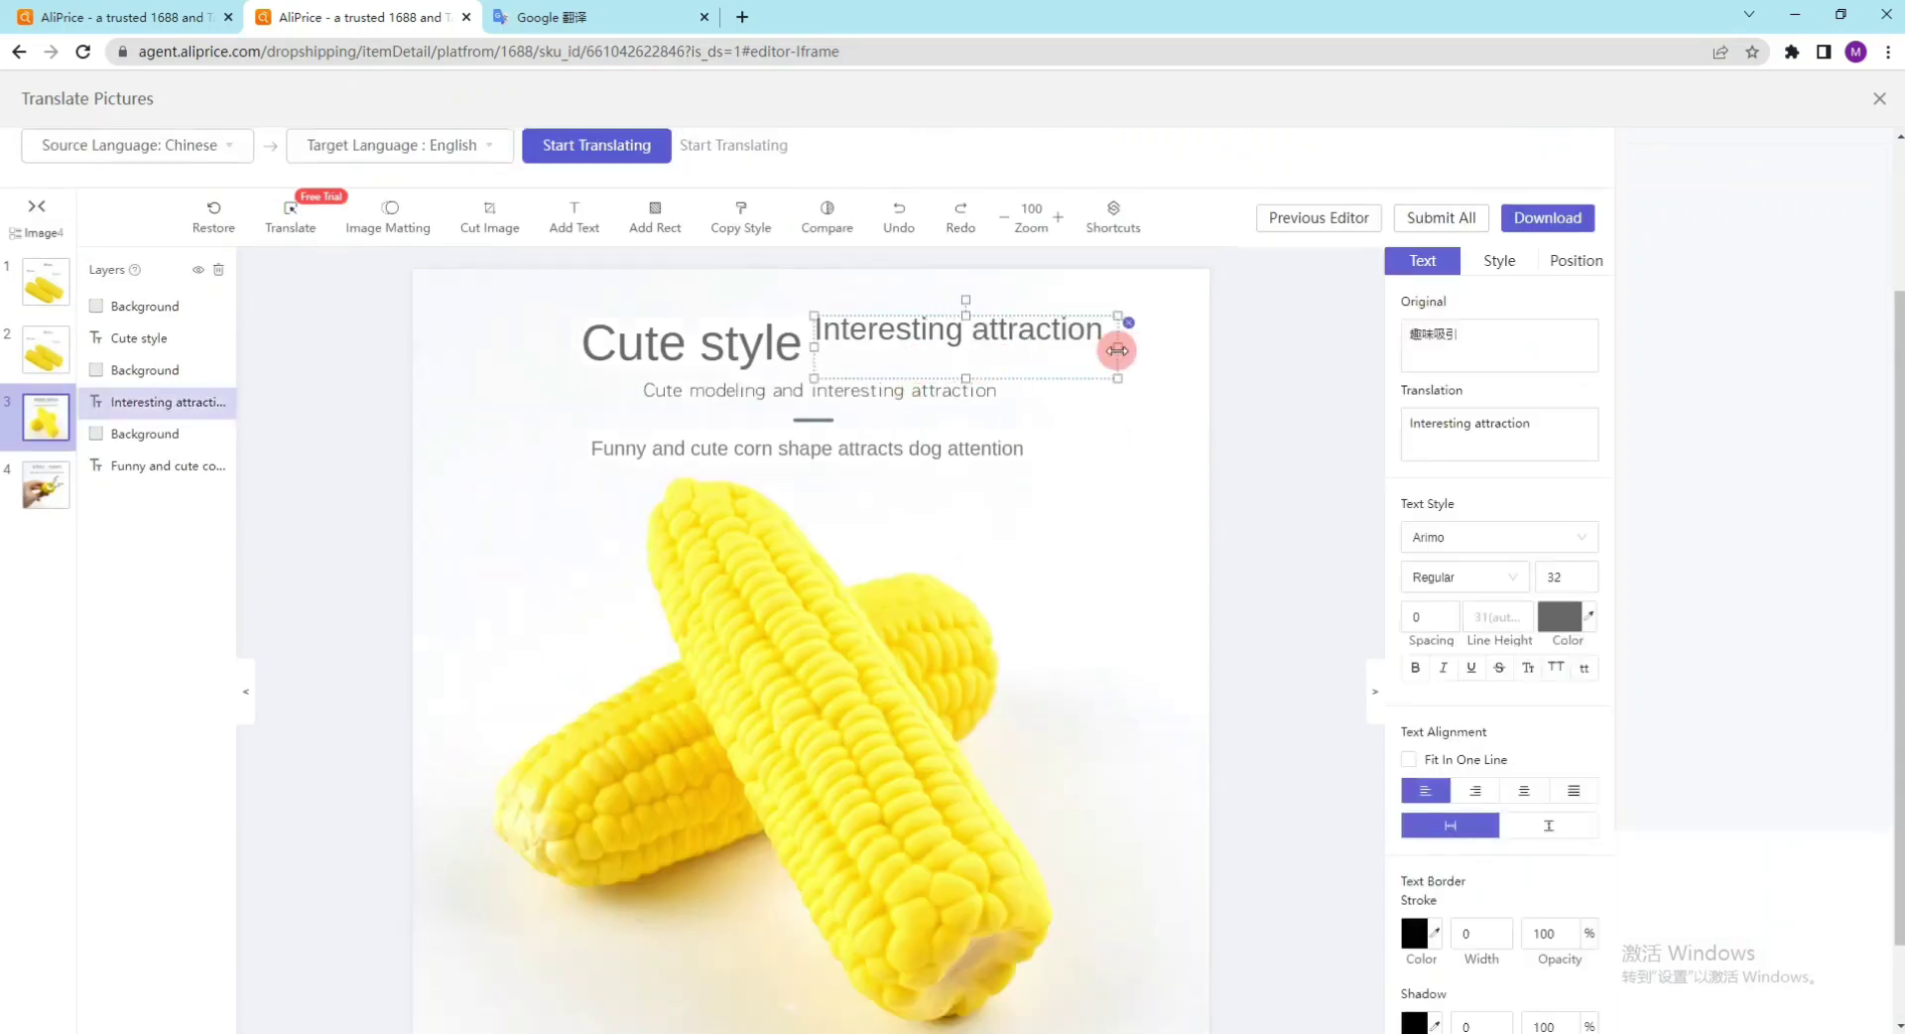
mouse_move(961, 329)
mouse_down()
mouse_move(968, 355)
mouse_move(970, 332)
mouse_move(983, 342)
mouse_up()
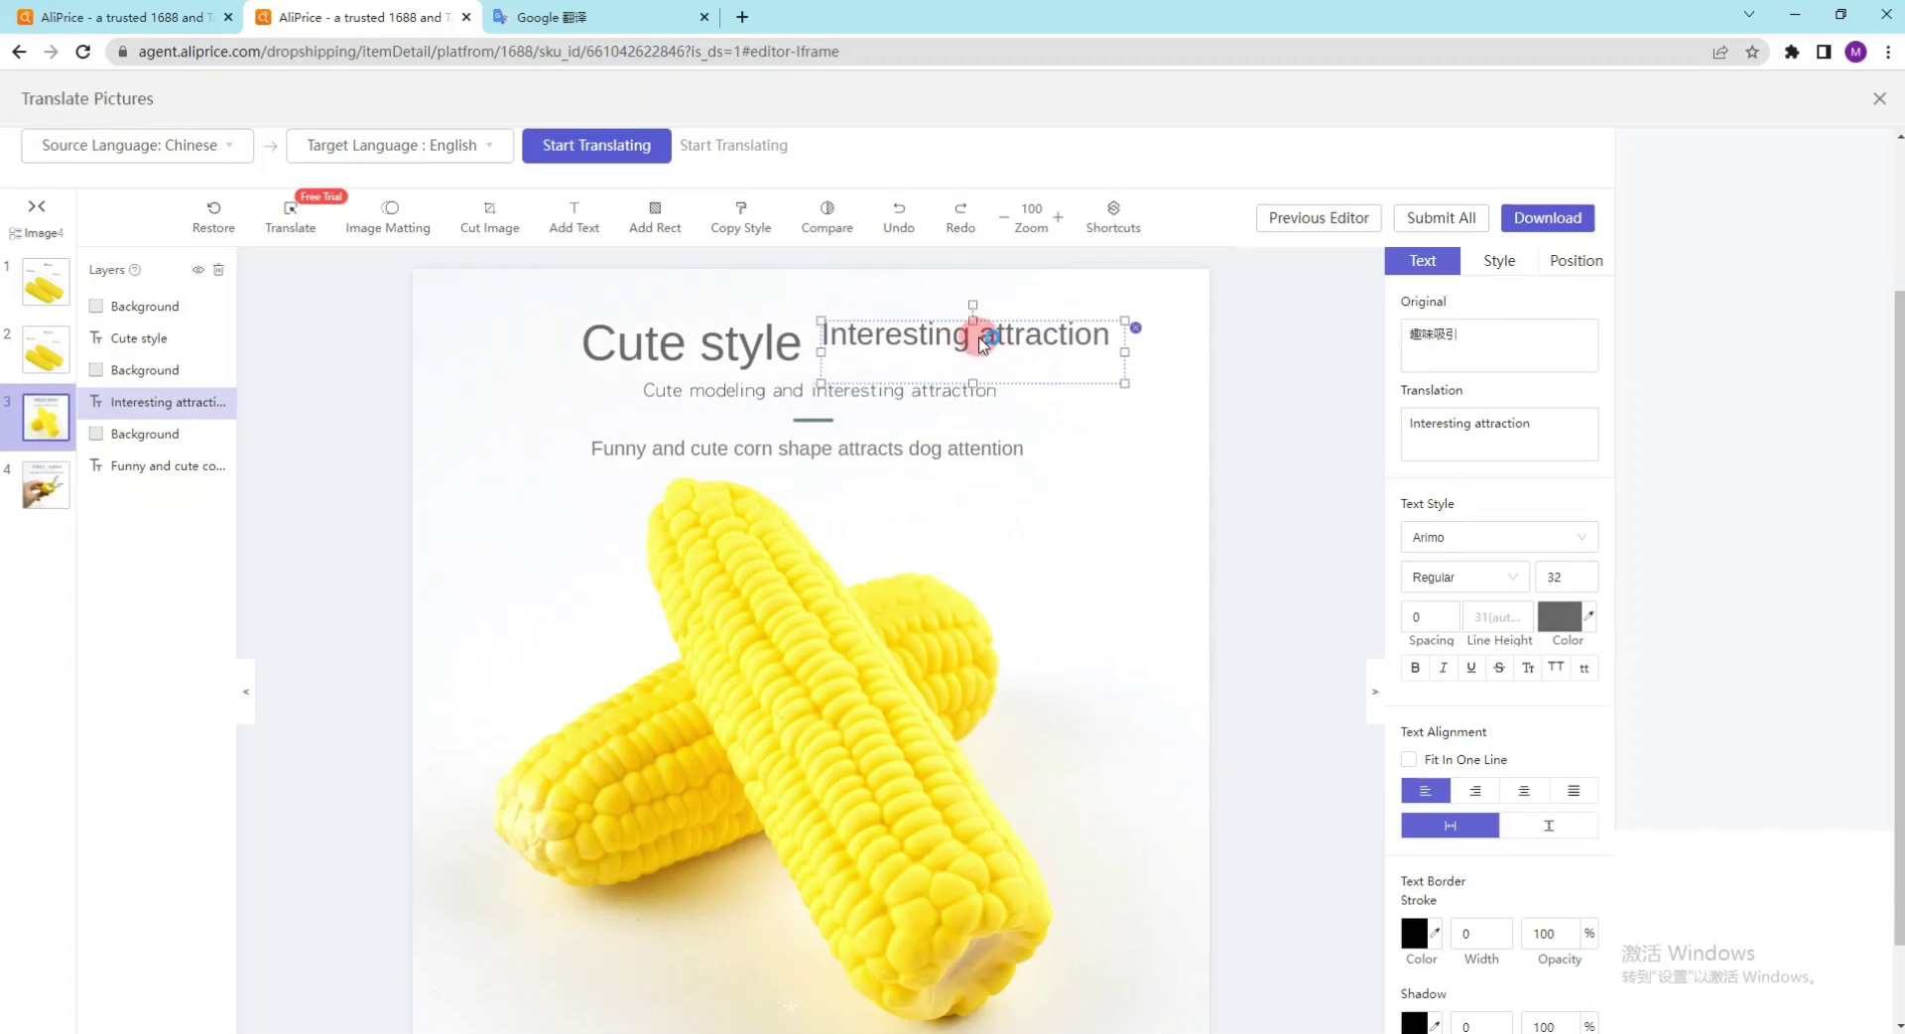
click(1417, 668)
click(1080, 572)
Check the fourth translated image, submit all edited images and batch replace the listing's original pictures with them.
mouse_move(234, 468)
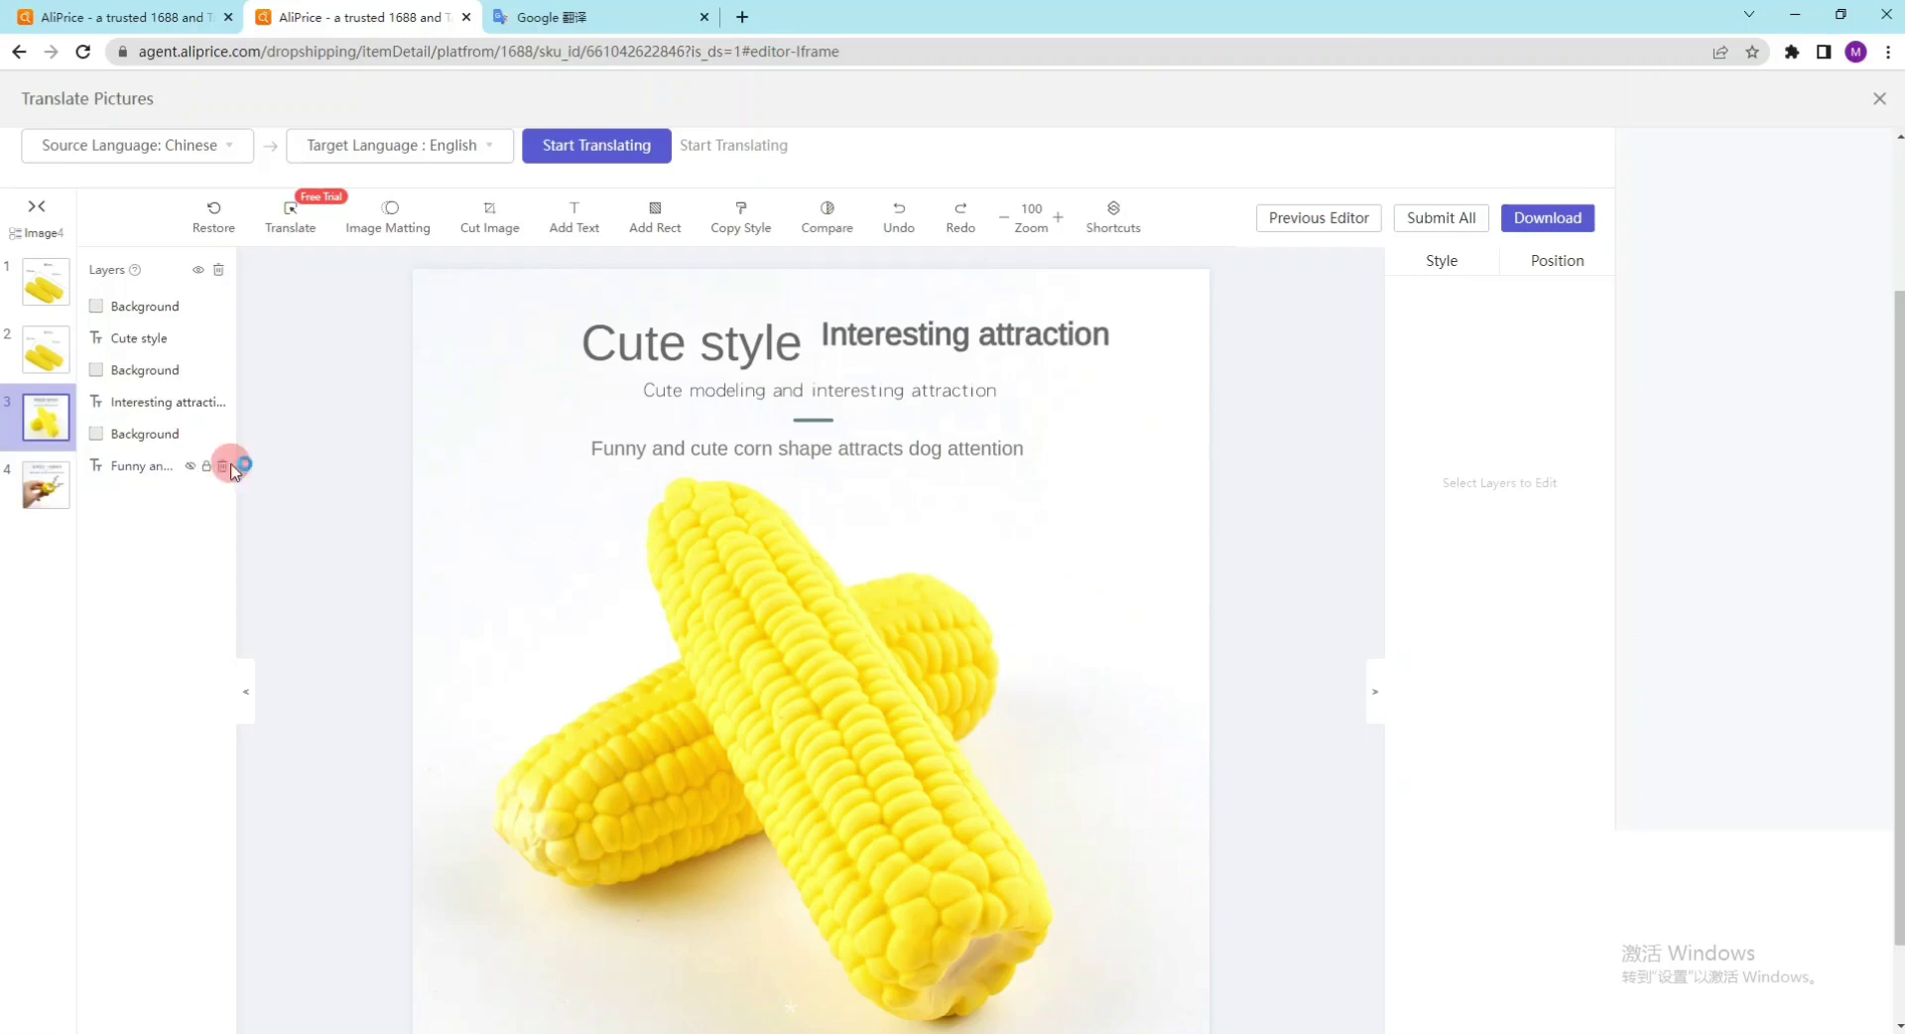
click(42, 486)
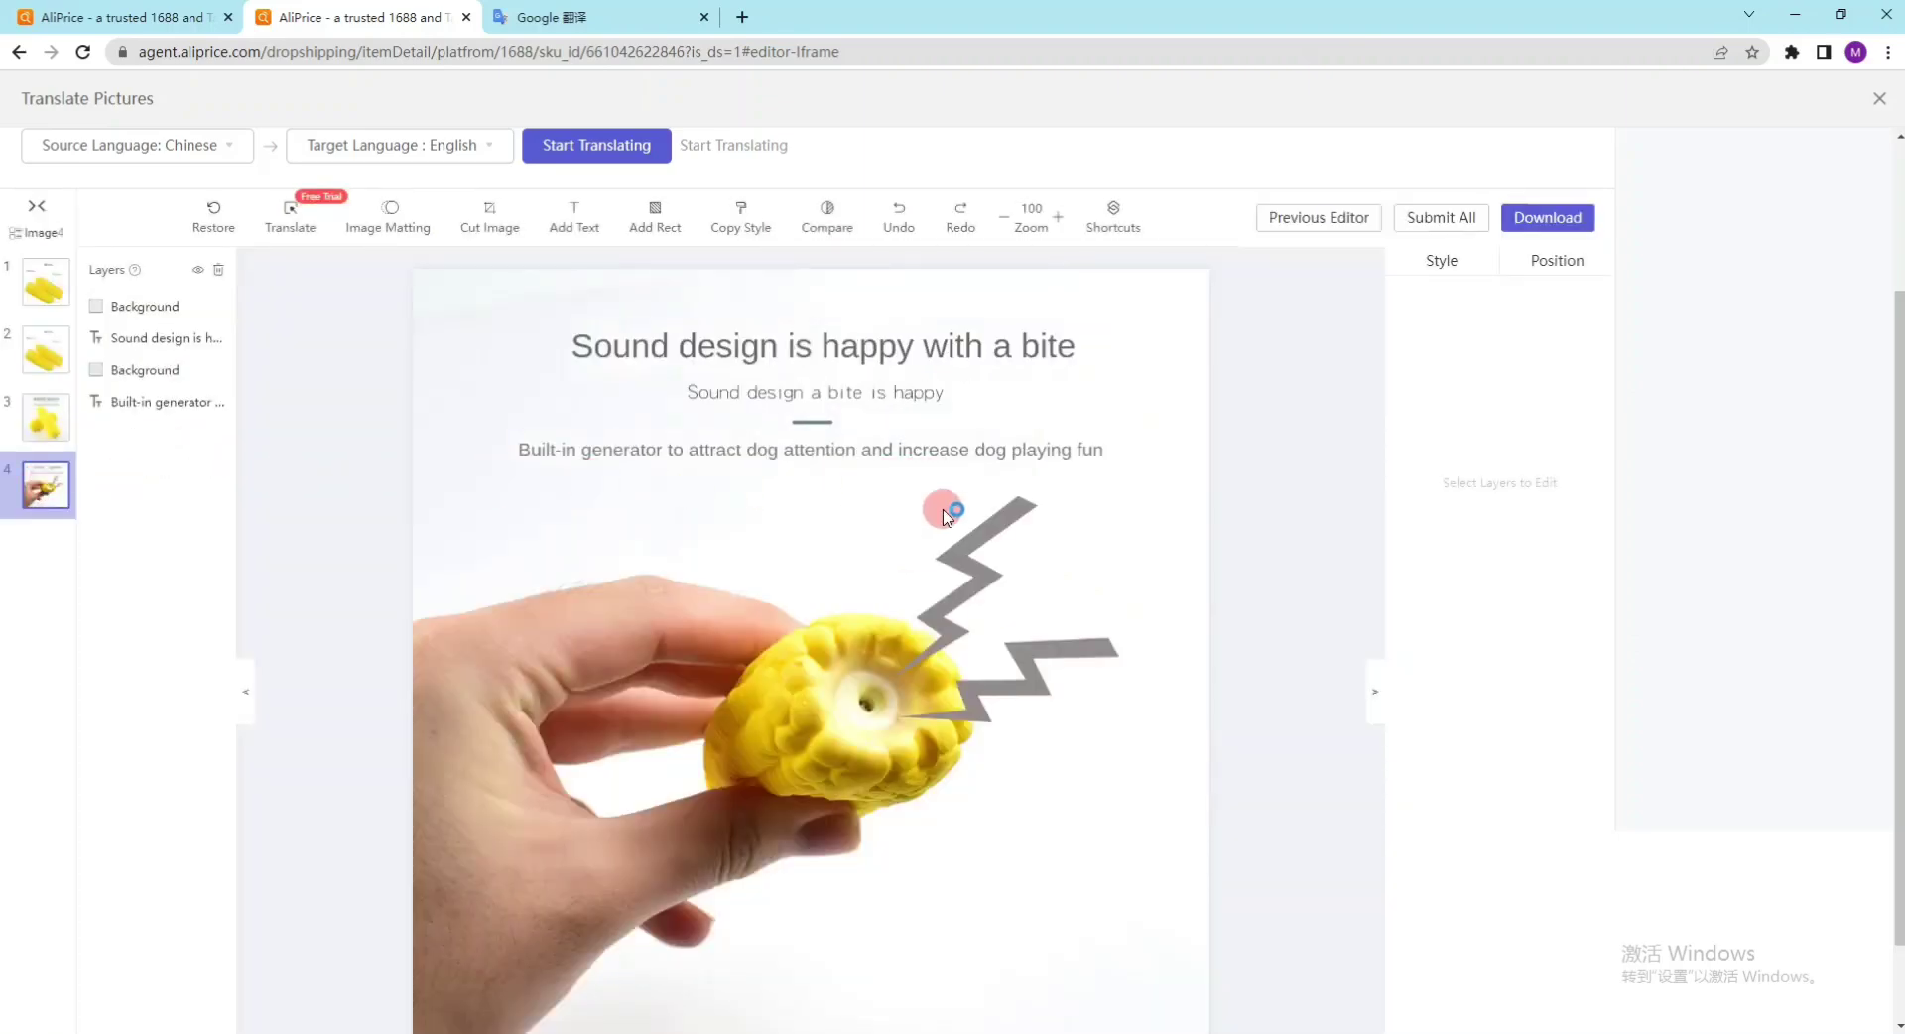
click(1477, 228)
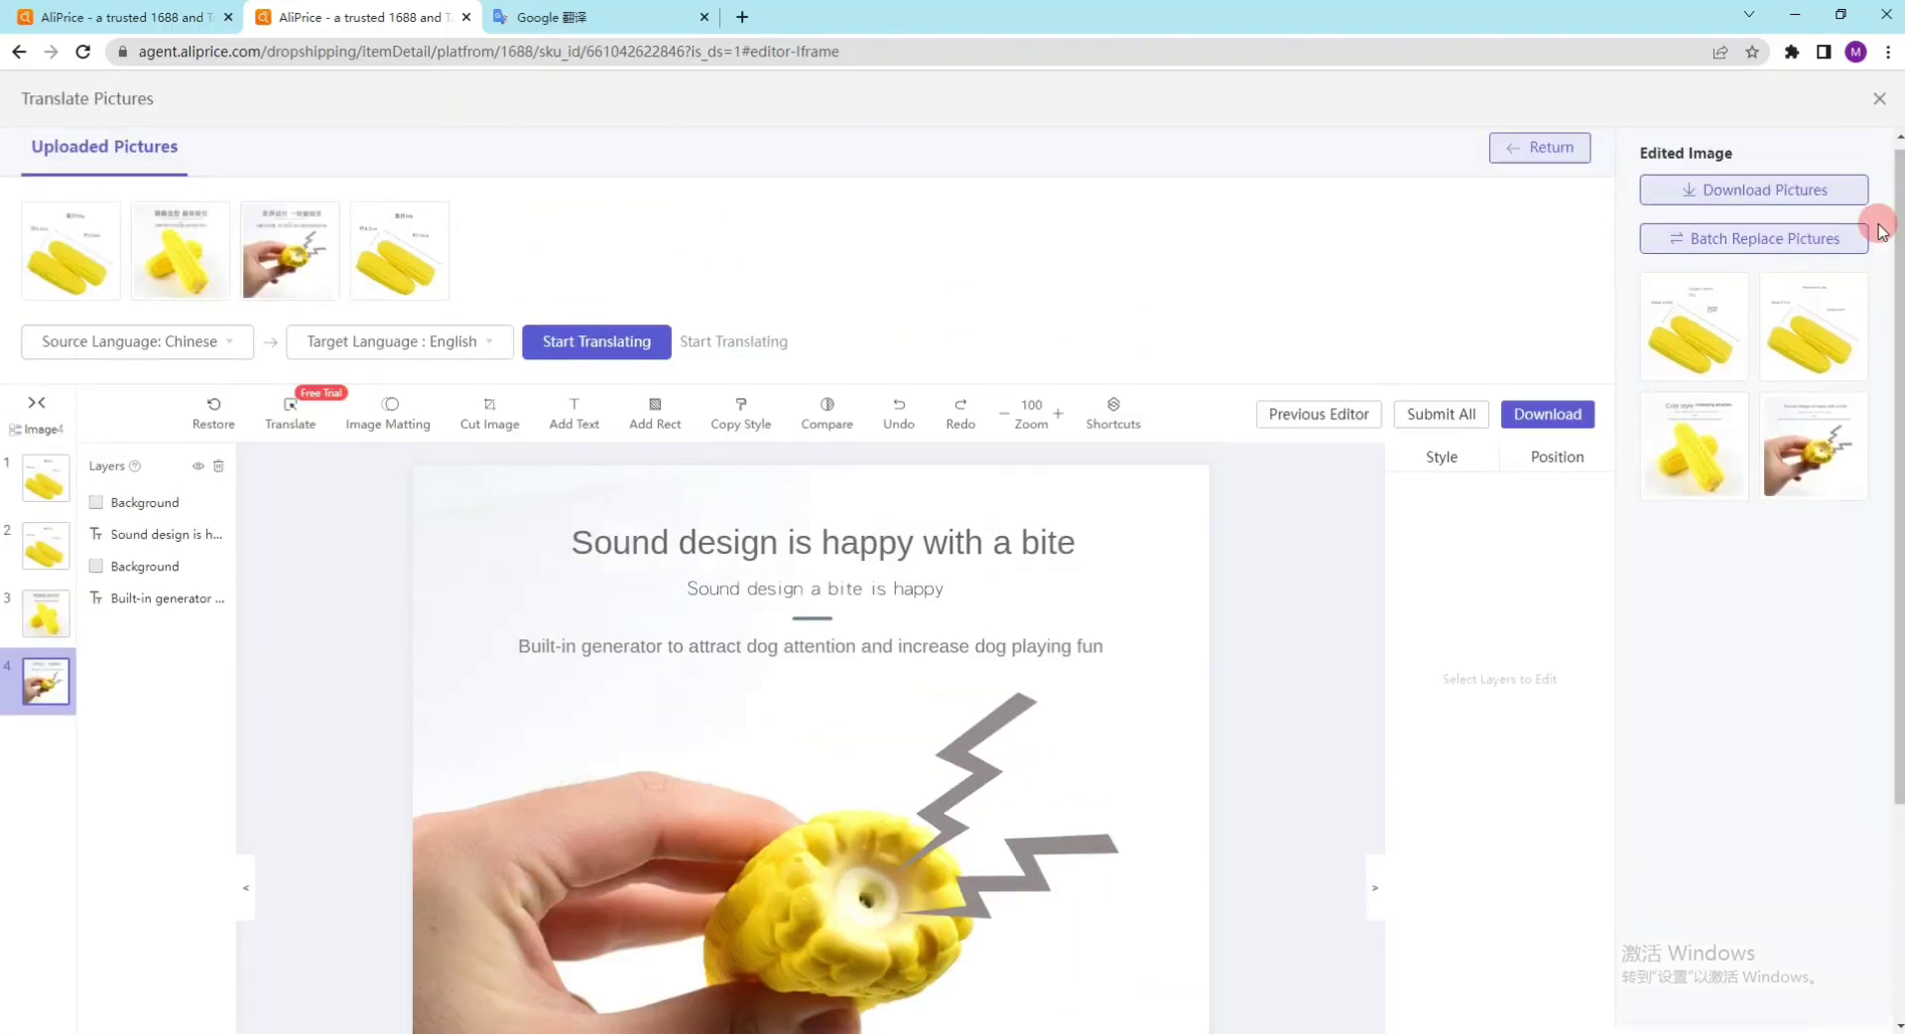
click(1739, 248)
click(1030, 139)
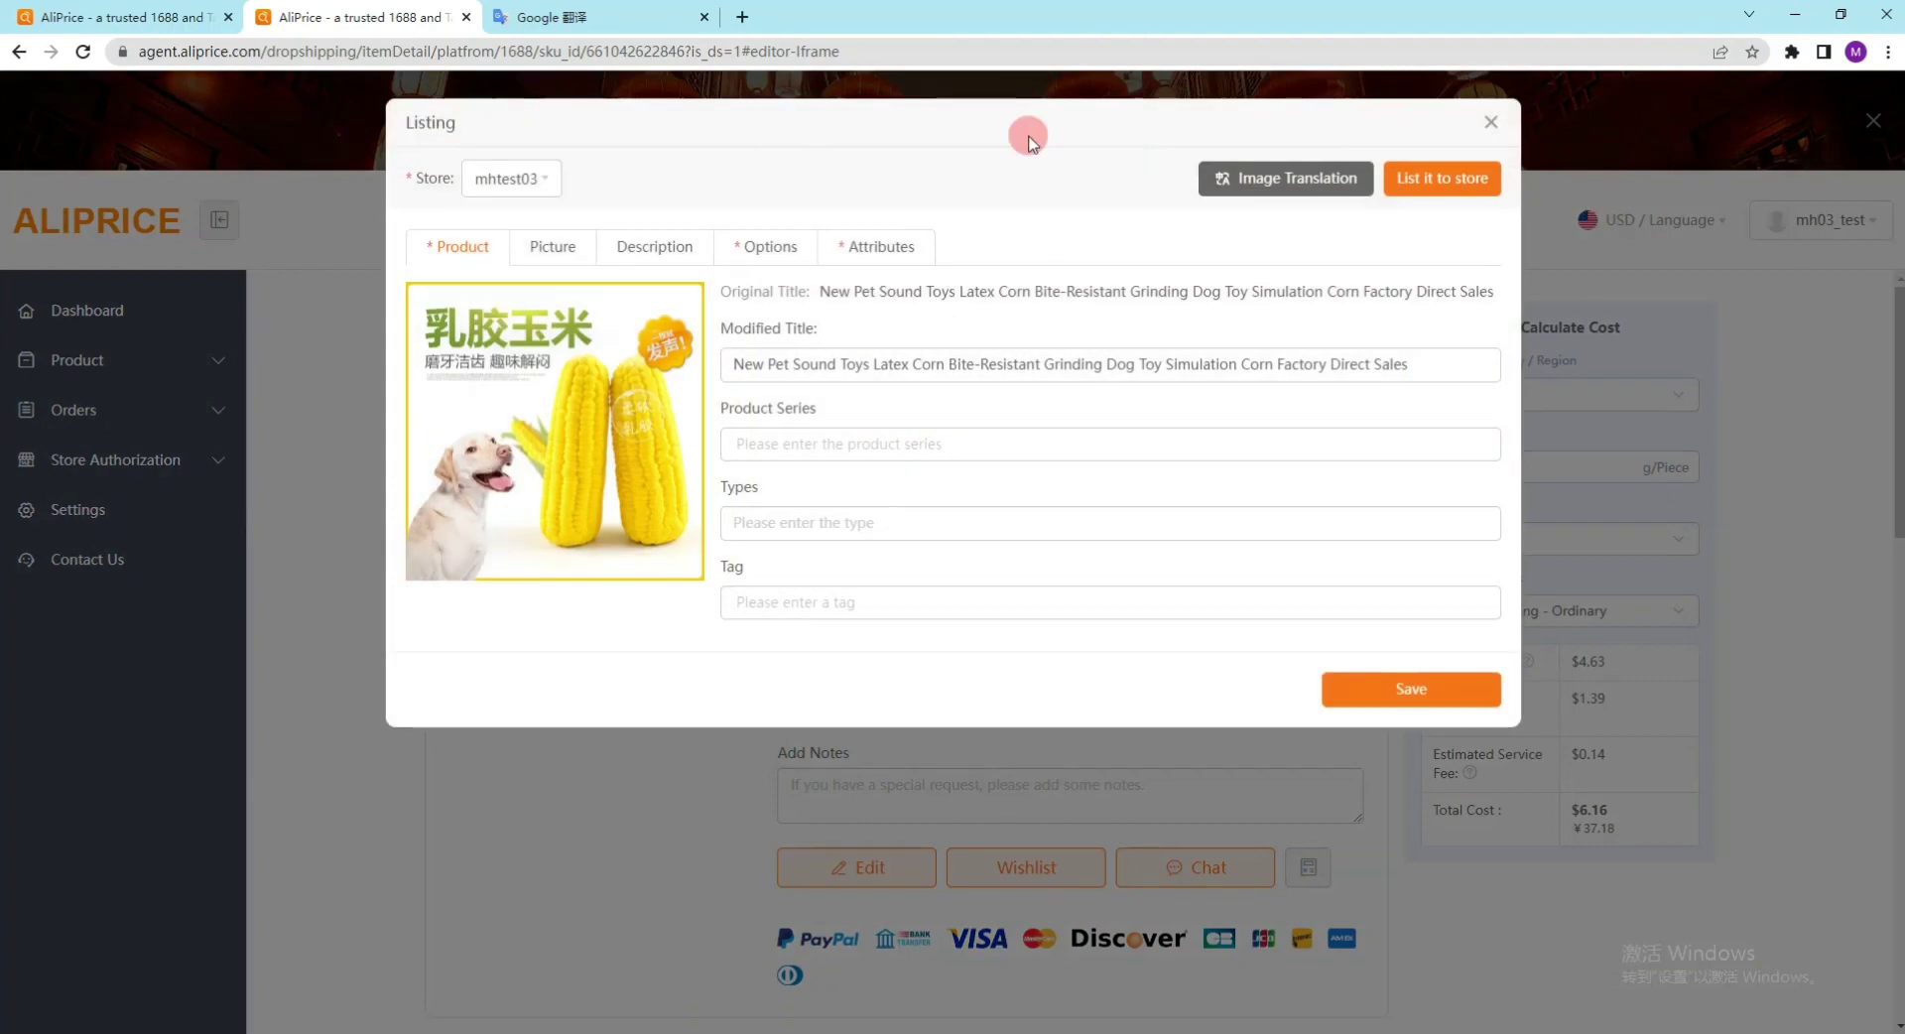
Review the listing's replaced pictures, its description, and the Color option group with its option name.
click(540, 264)
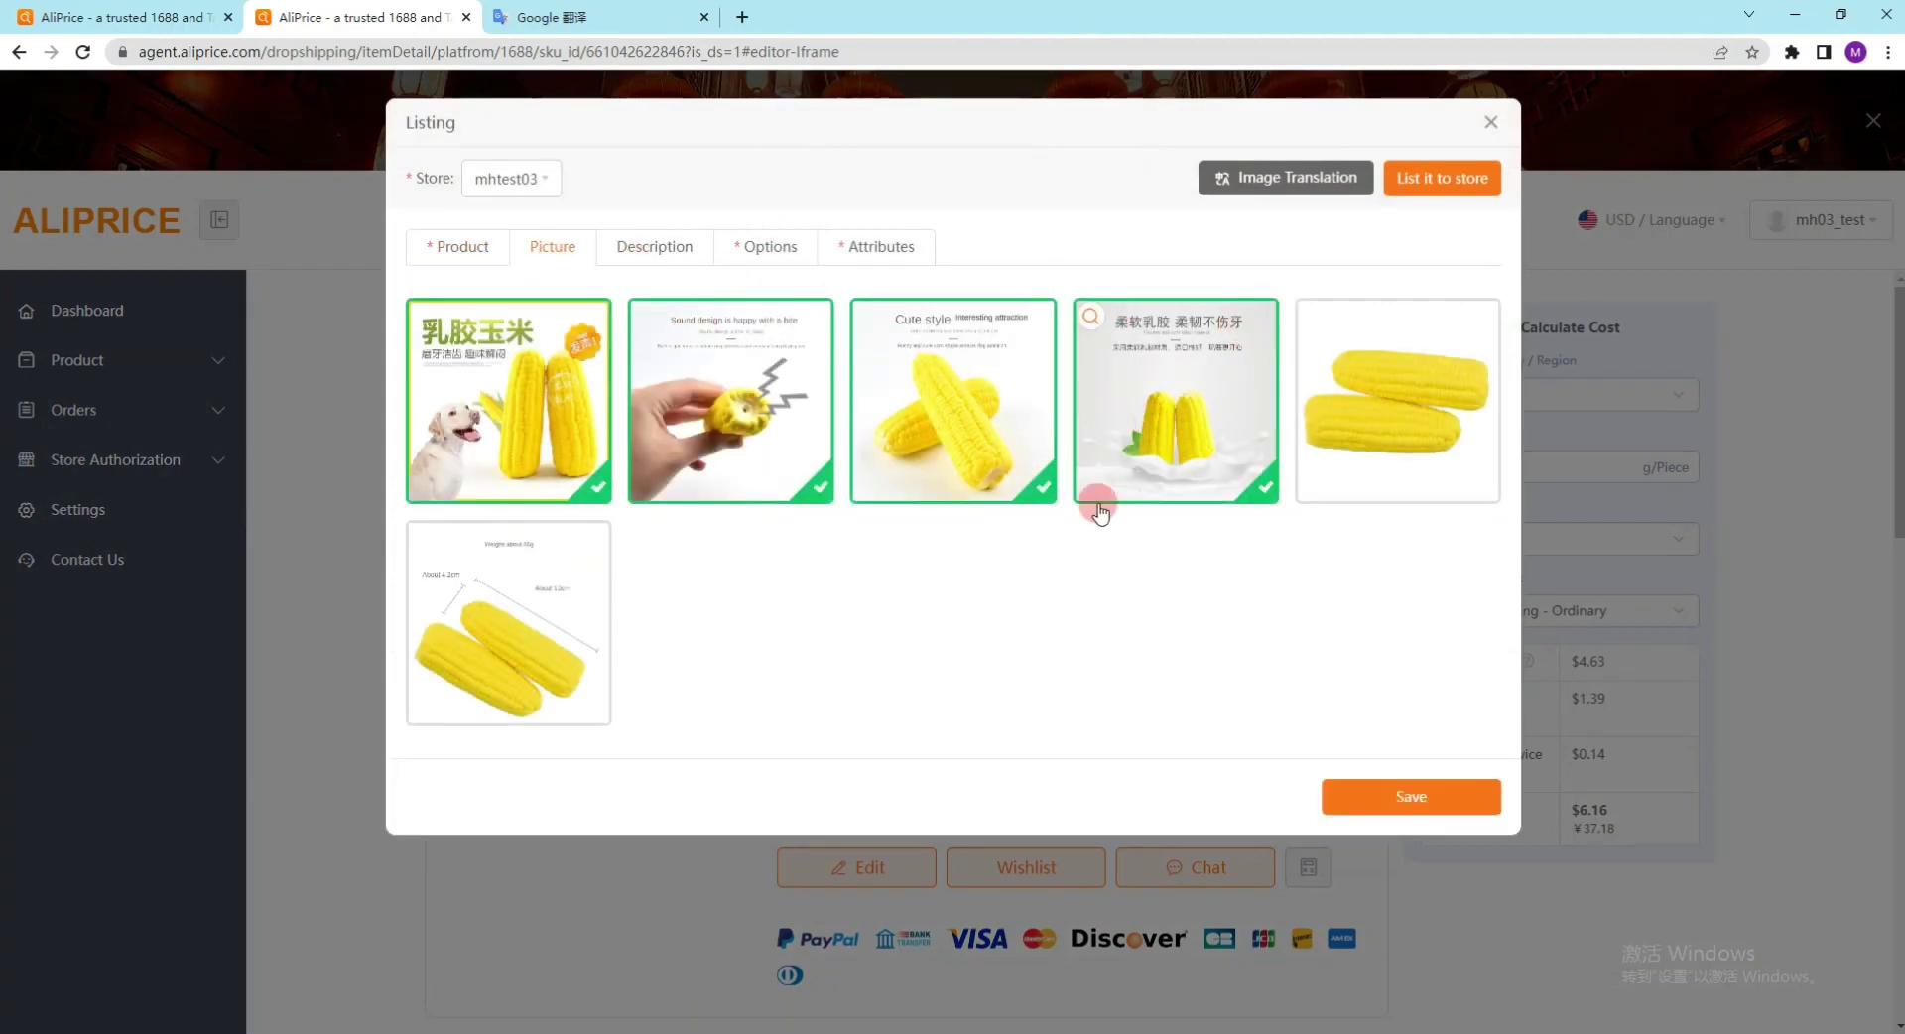
double_click(659, 248)
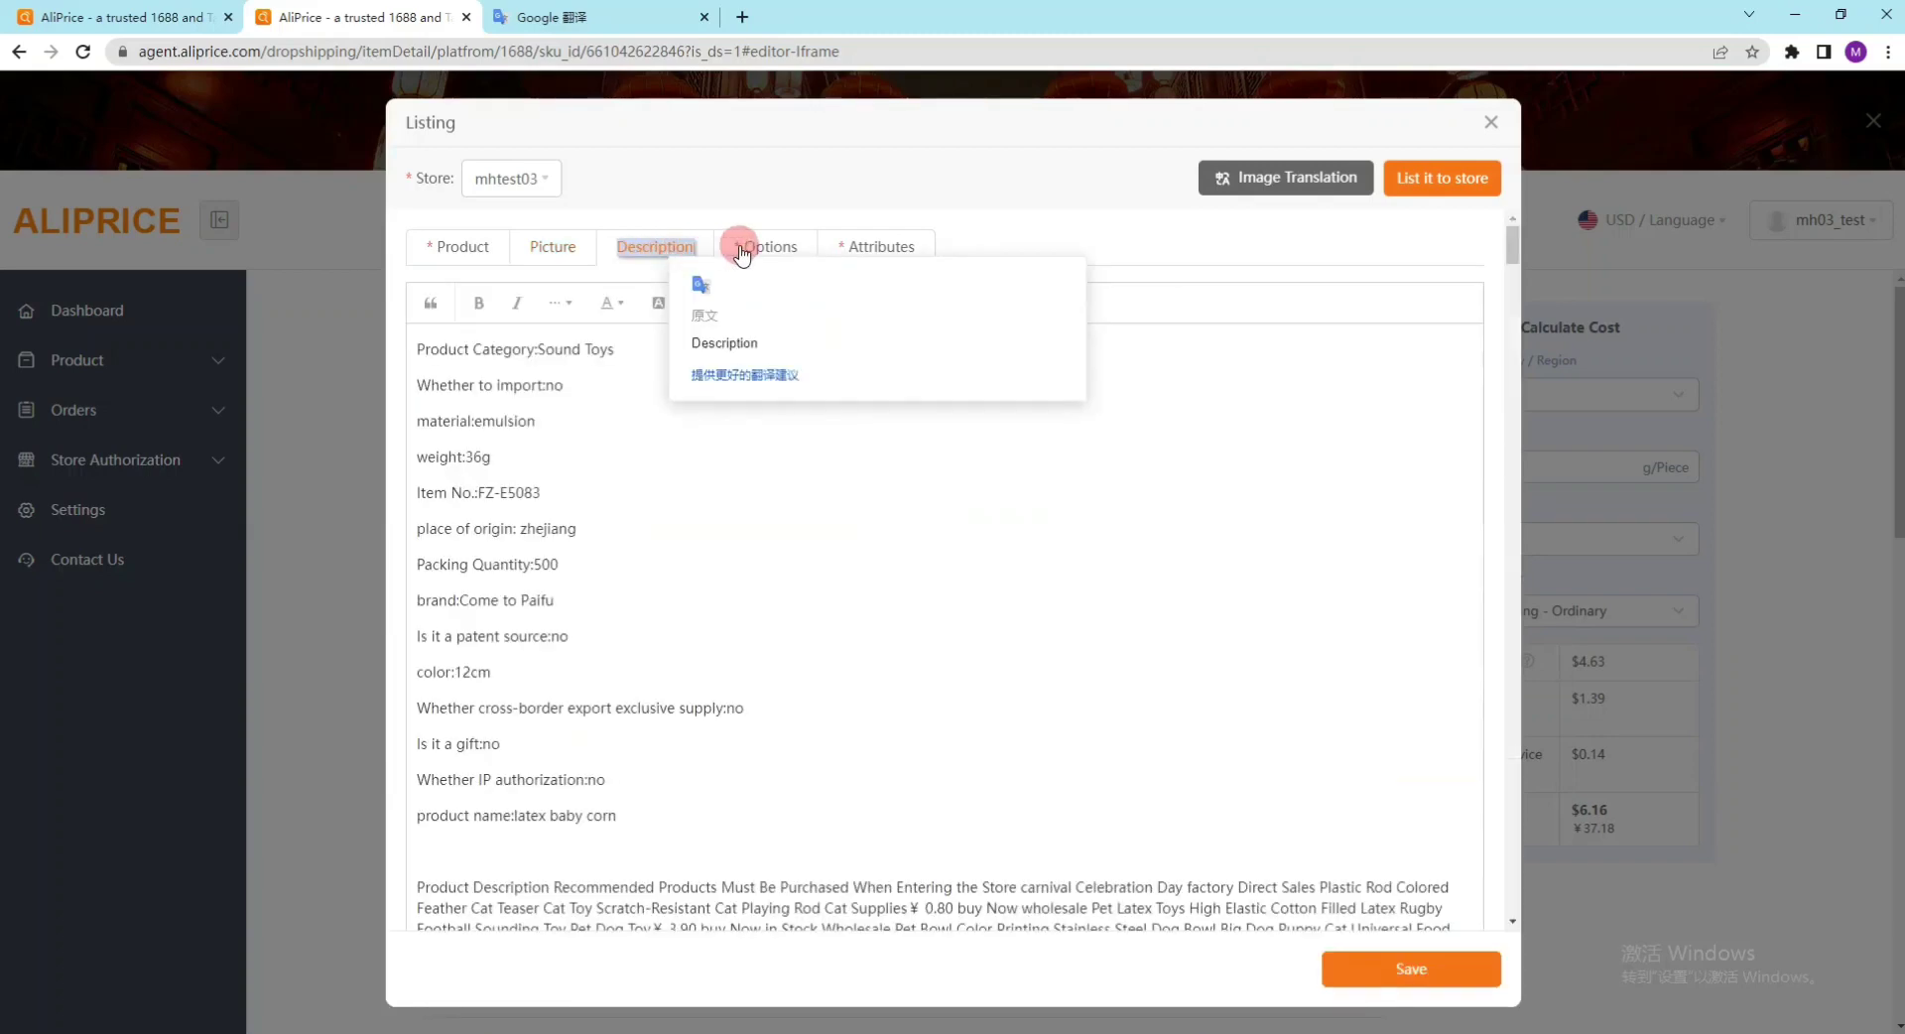
click(771, 250)
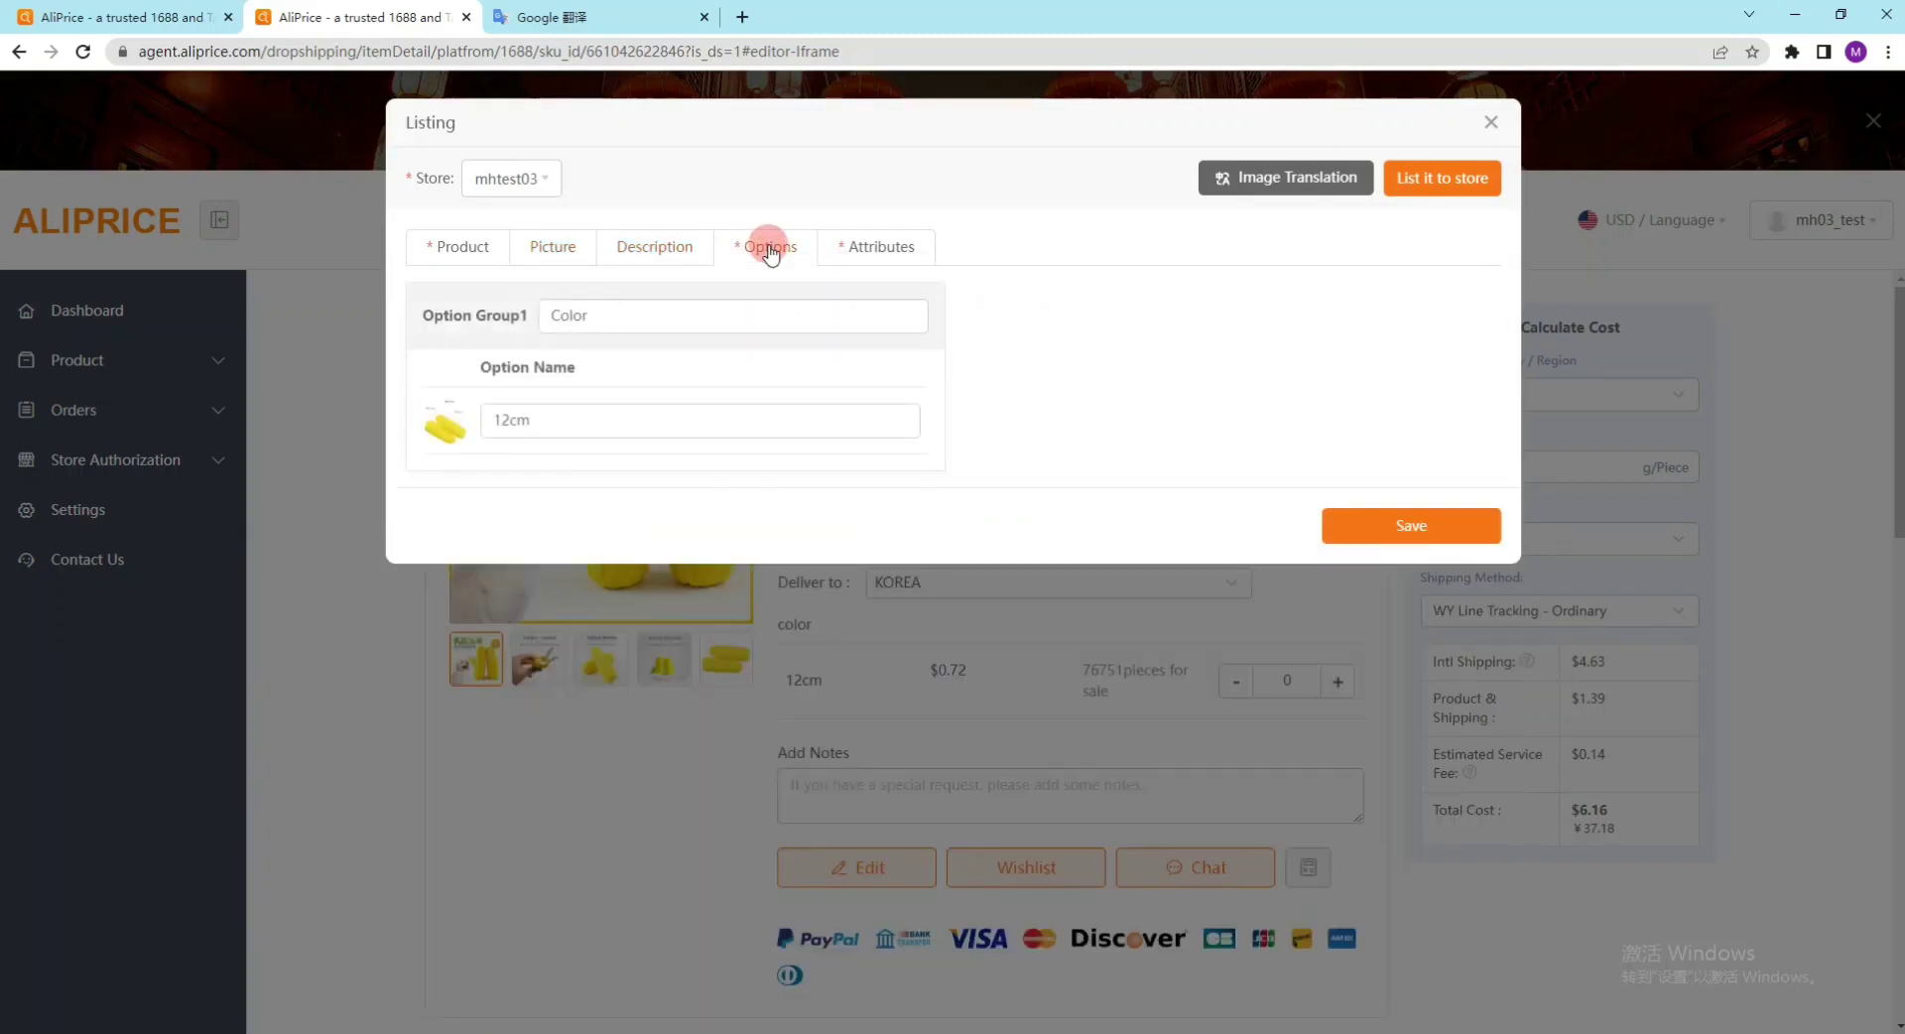
click(620, 347)
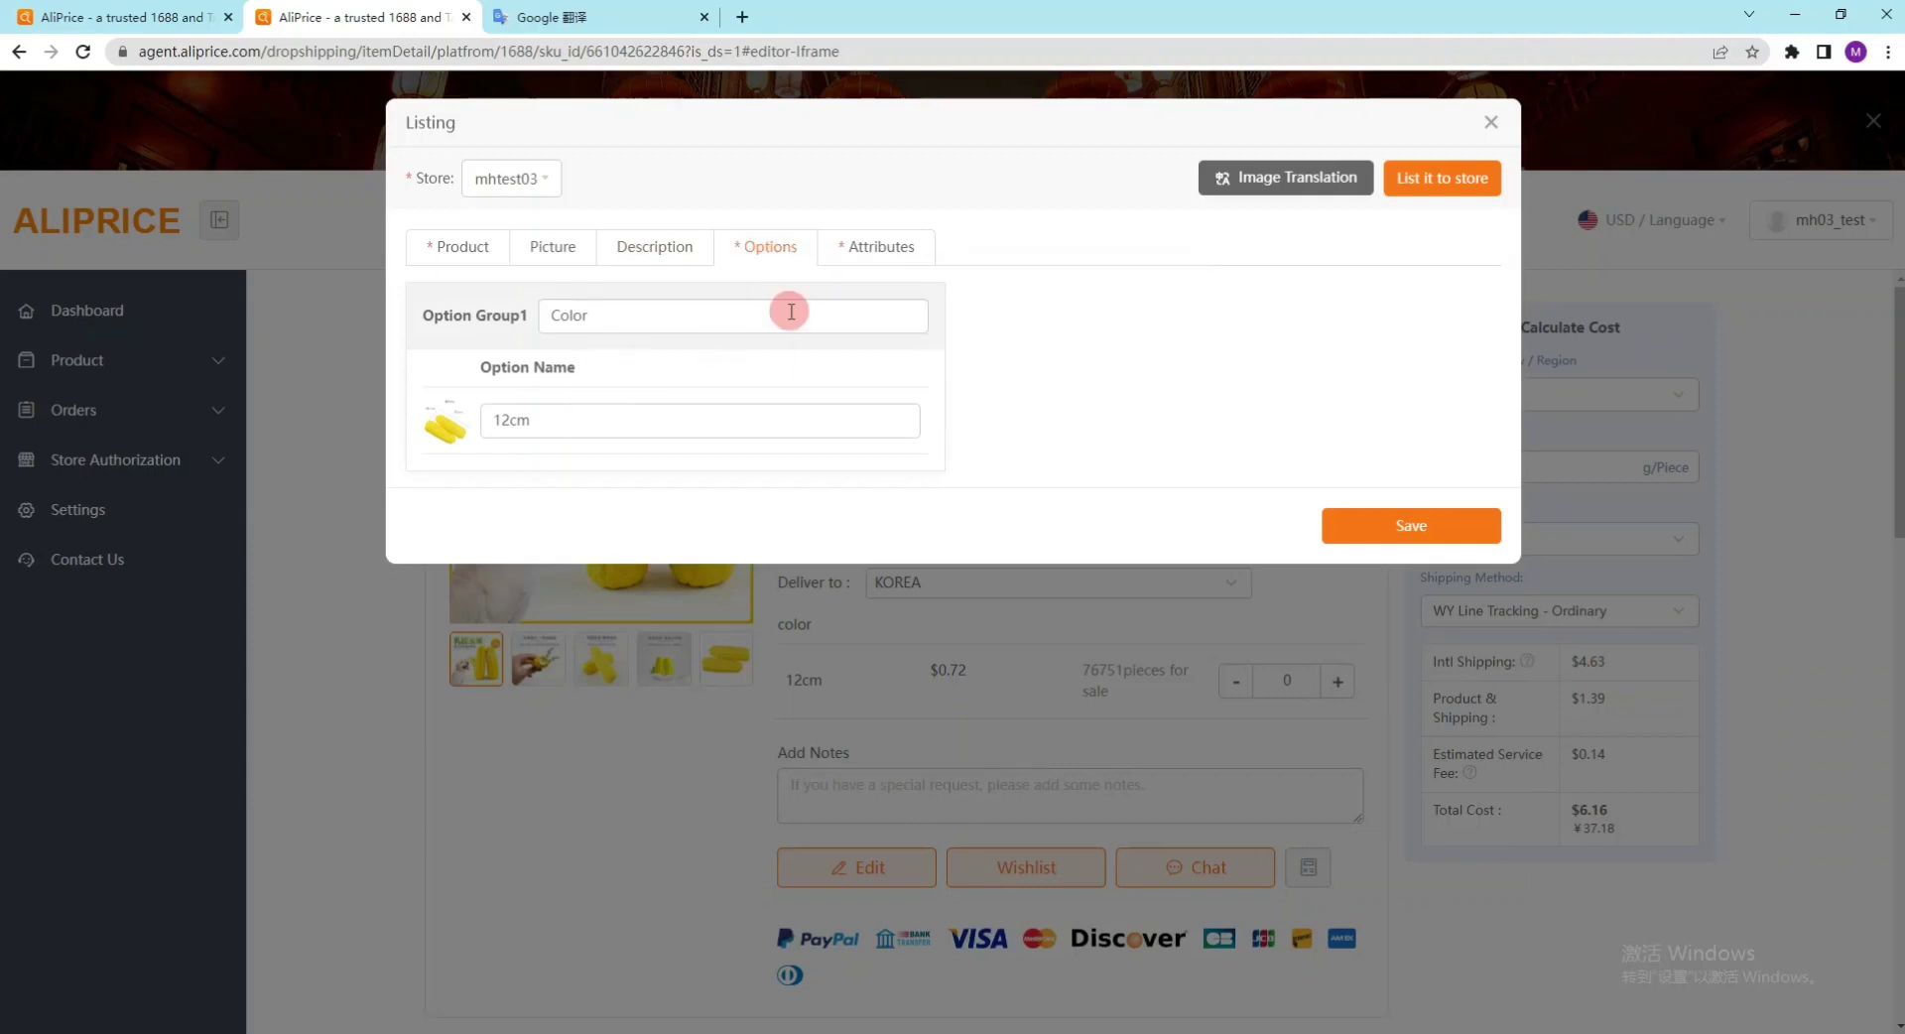
click(596, 317)
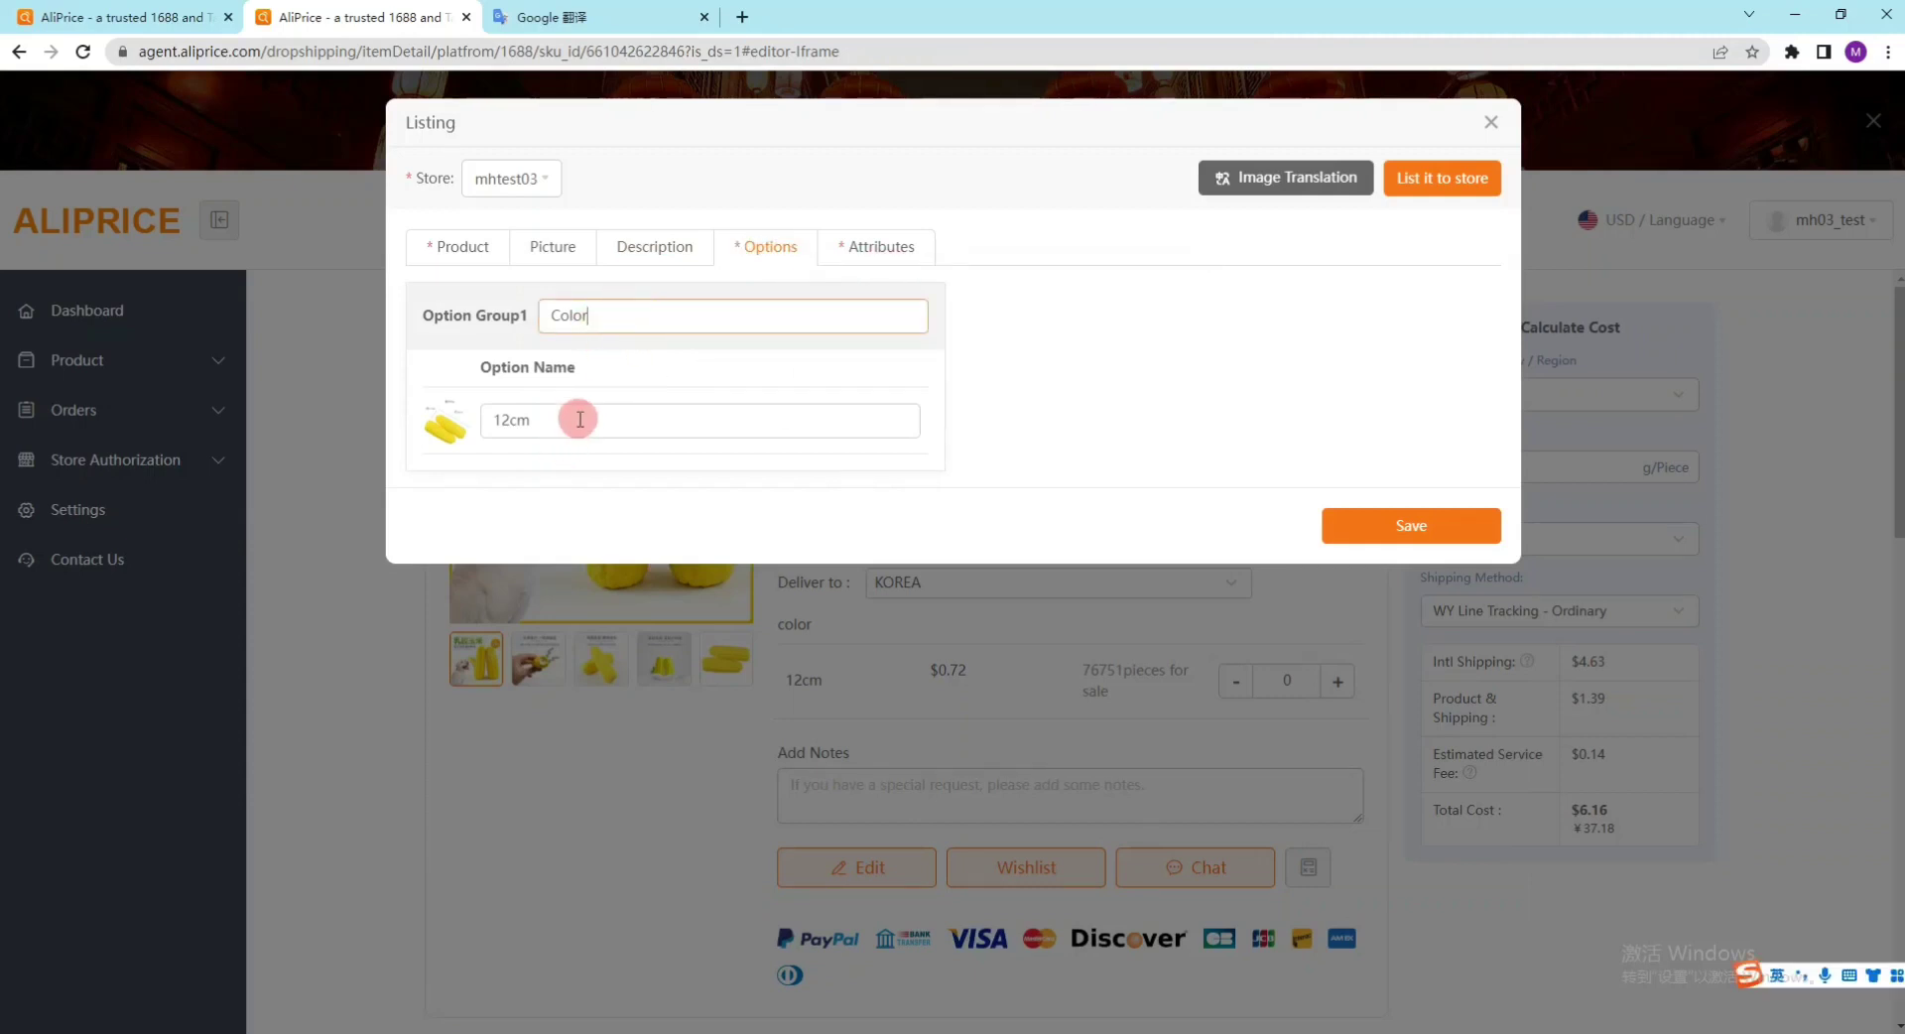
Rename the color option to "Yellow 12 cm" and set the listing's bulk profit rate to 50%.
click(515, 423)
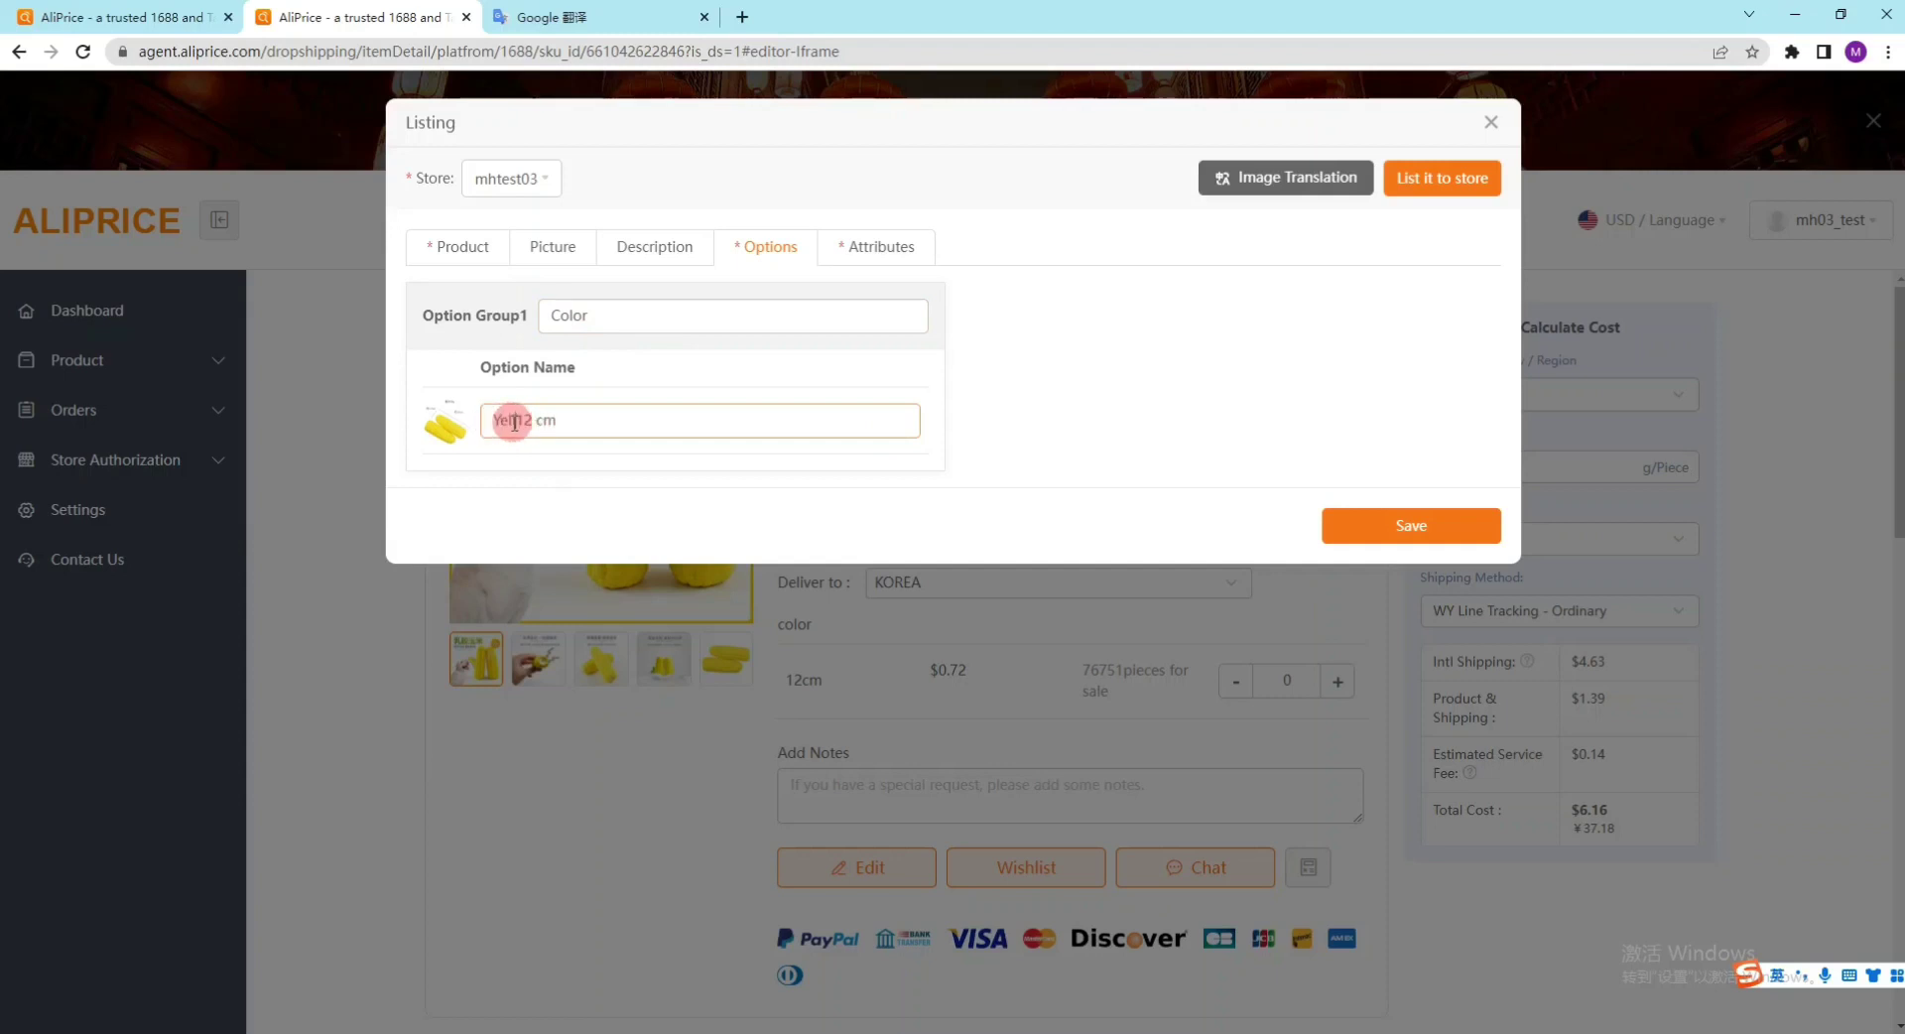
click(877, 255)
click(617, 338)
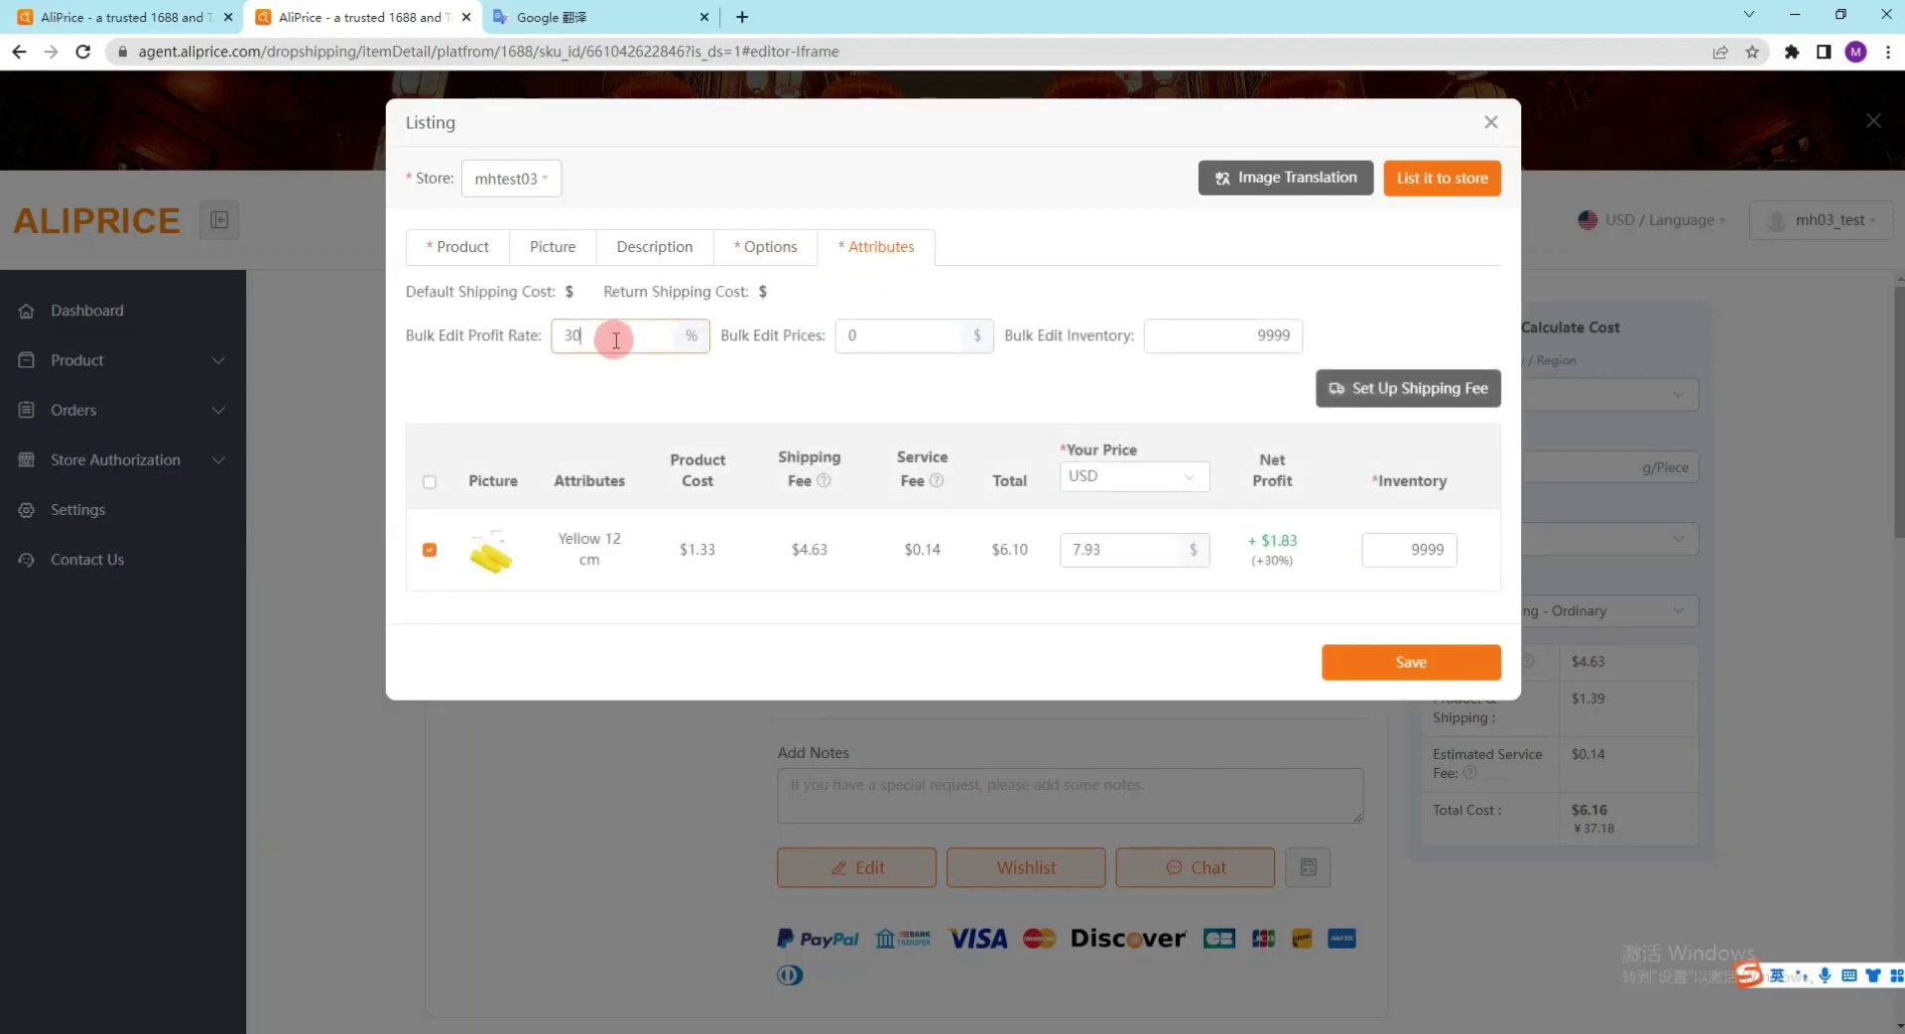
text(50)
key(Return)
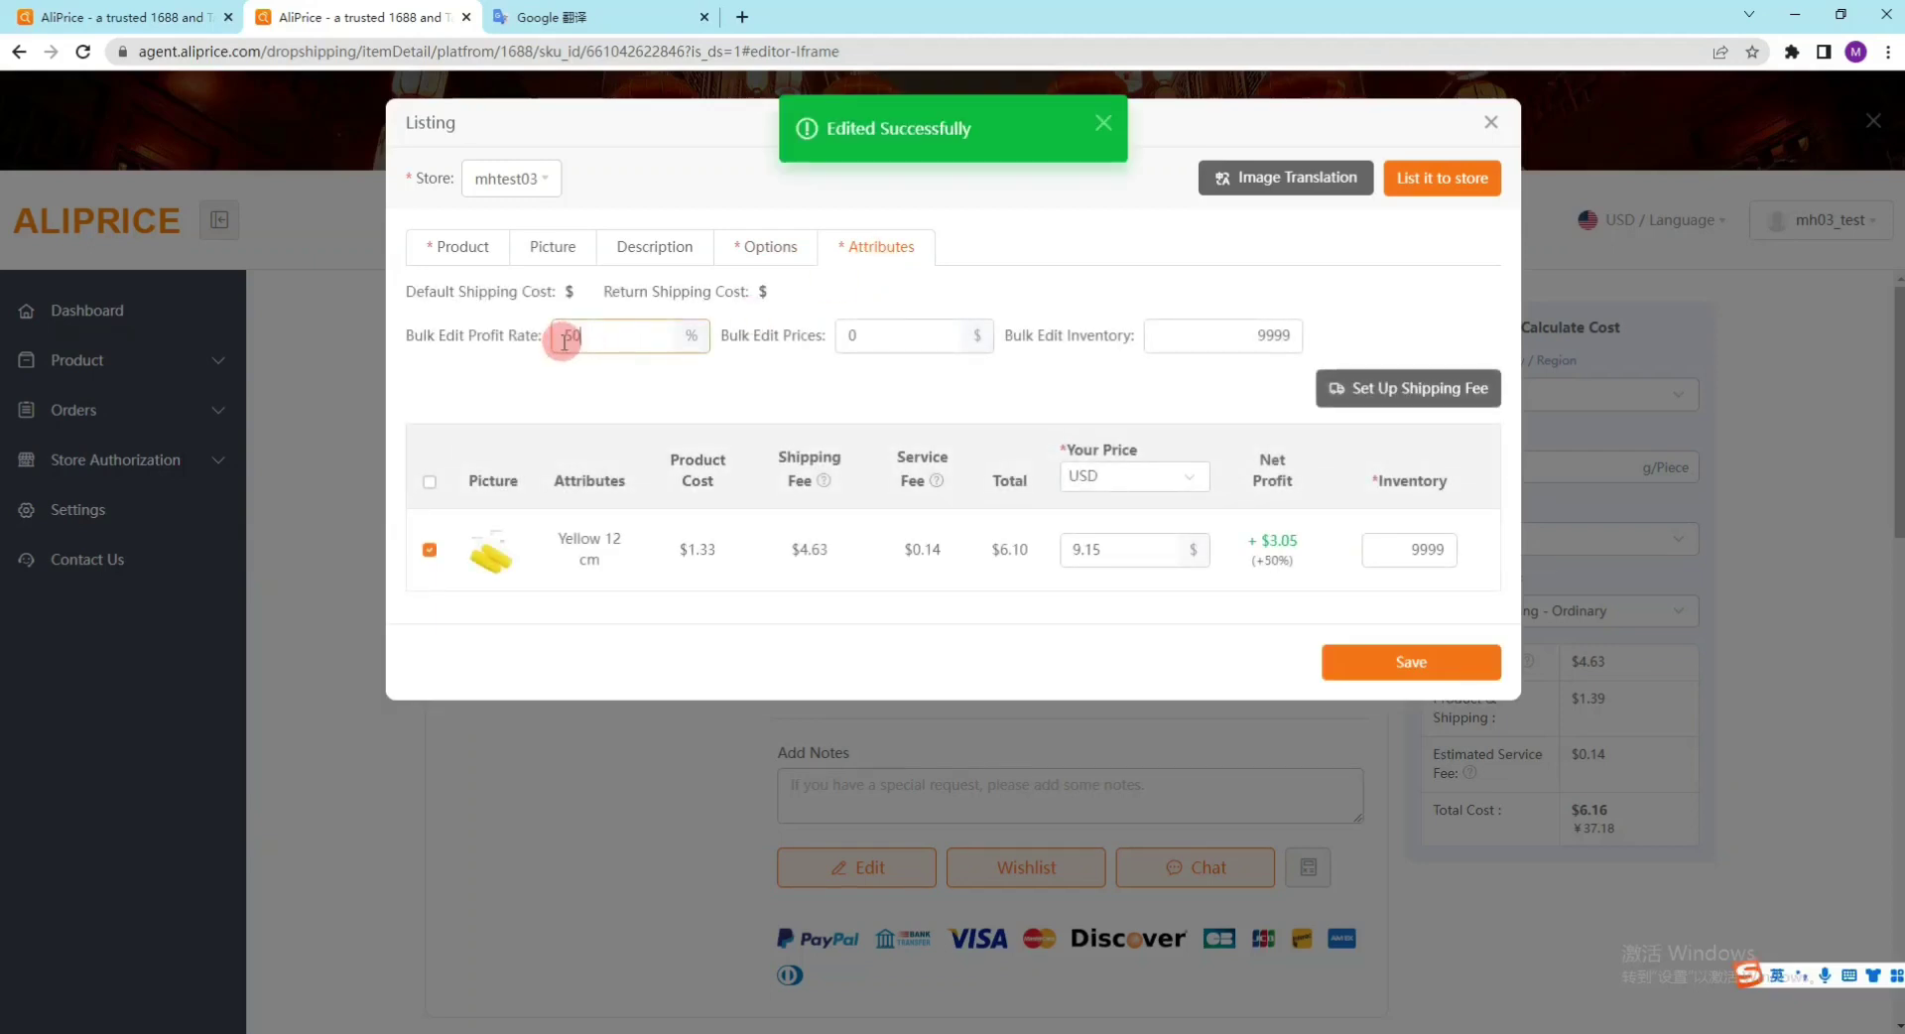
Check the currency choices for the selling price and set the bulk inventory to 20.
click(1147, 482)
click(1175, 474)
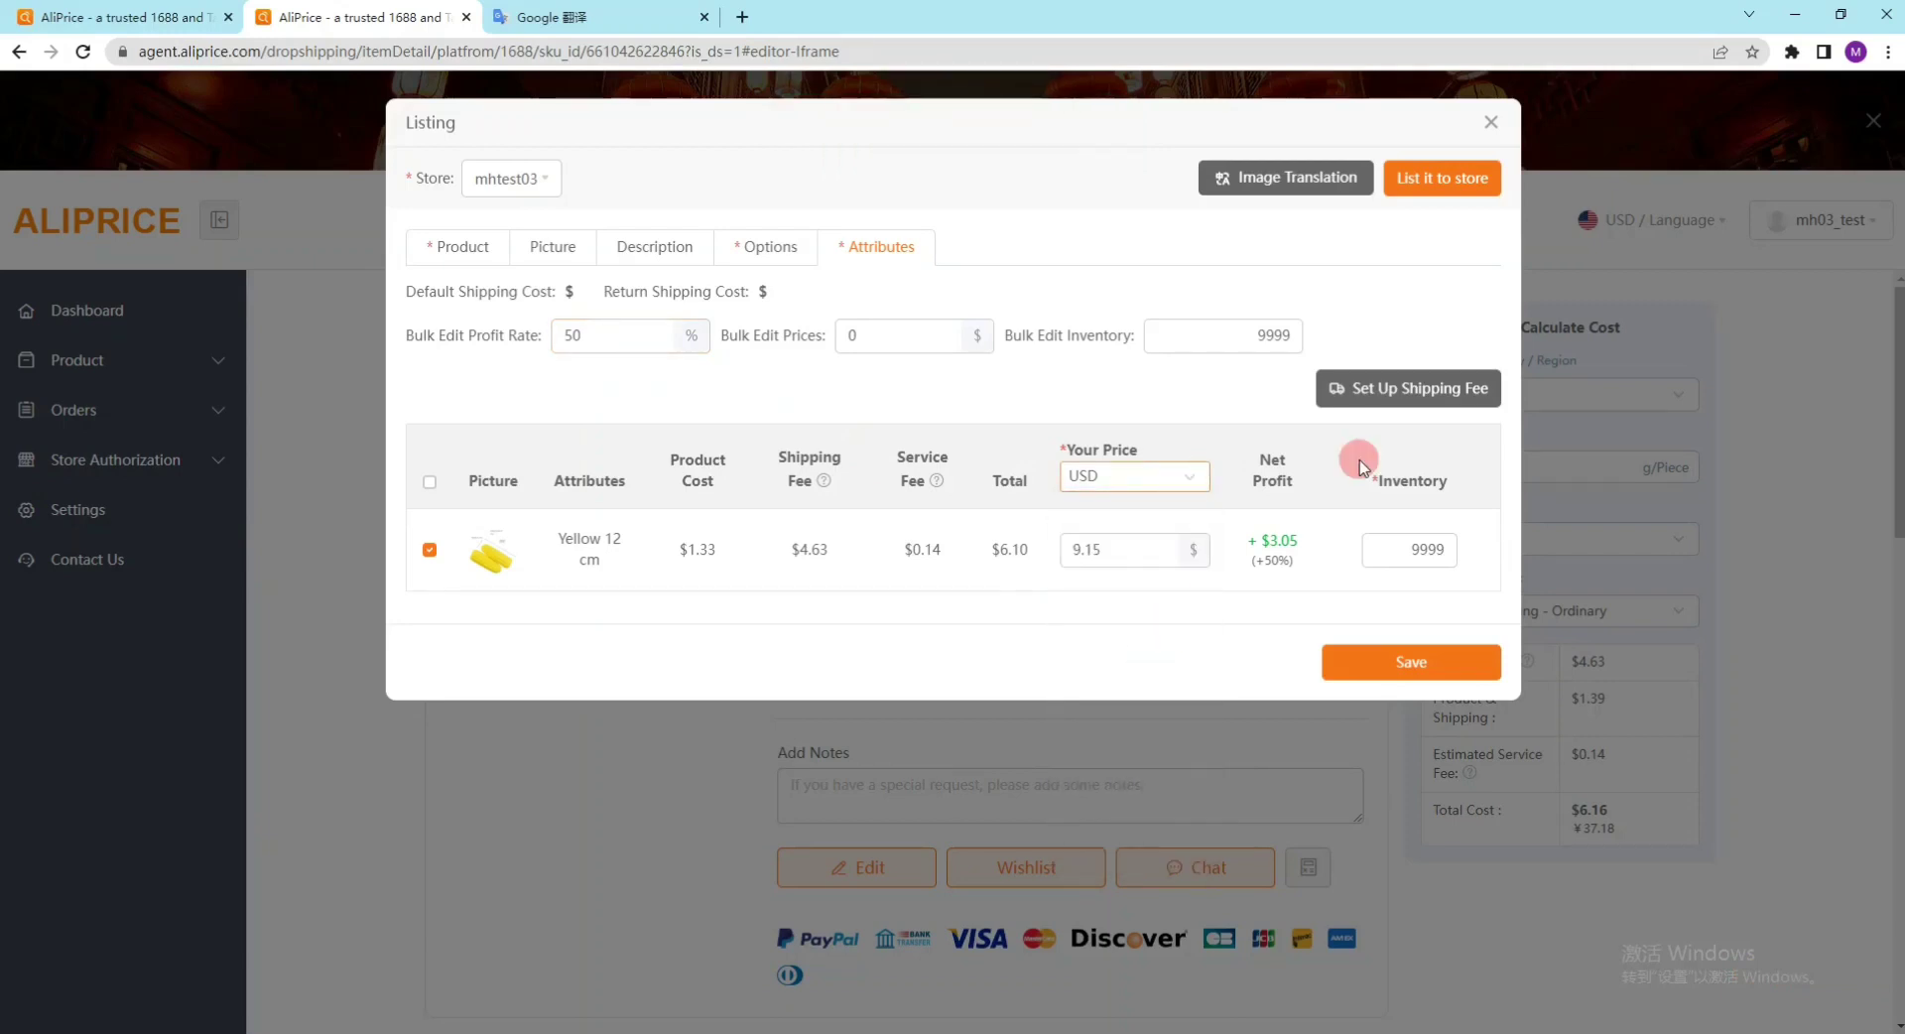
double_click(1295, 336)
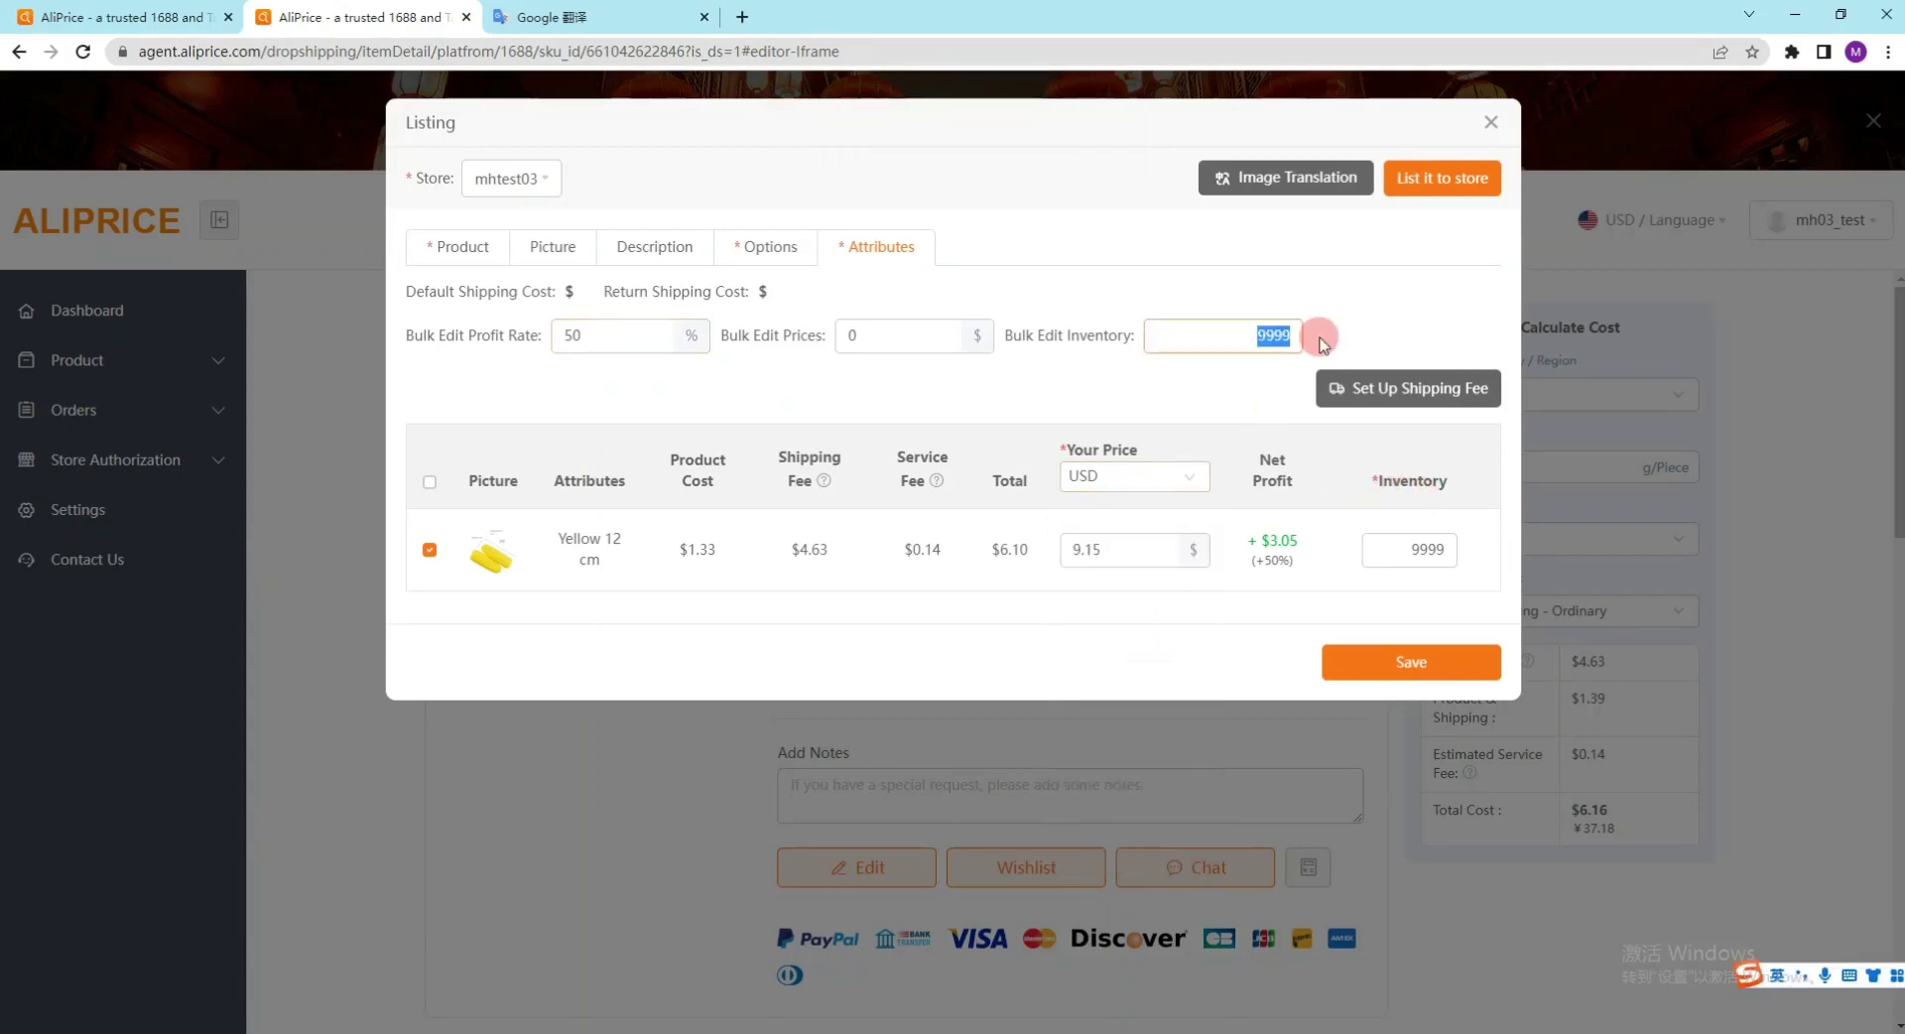
key(Return)
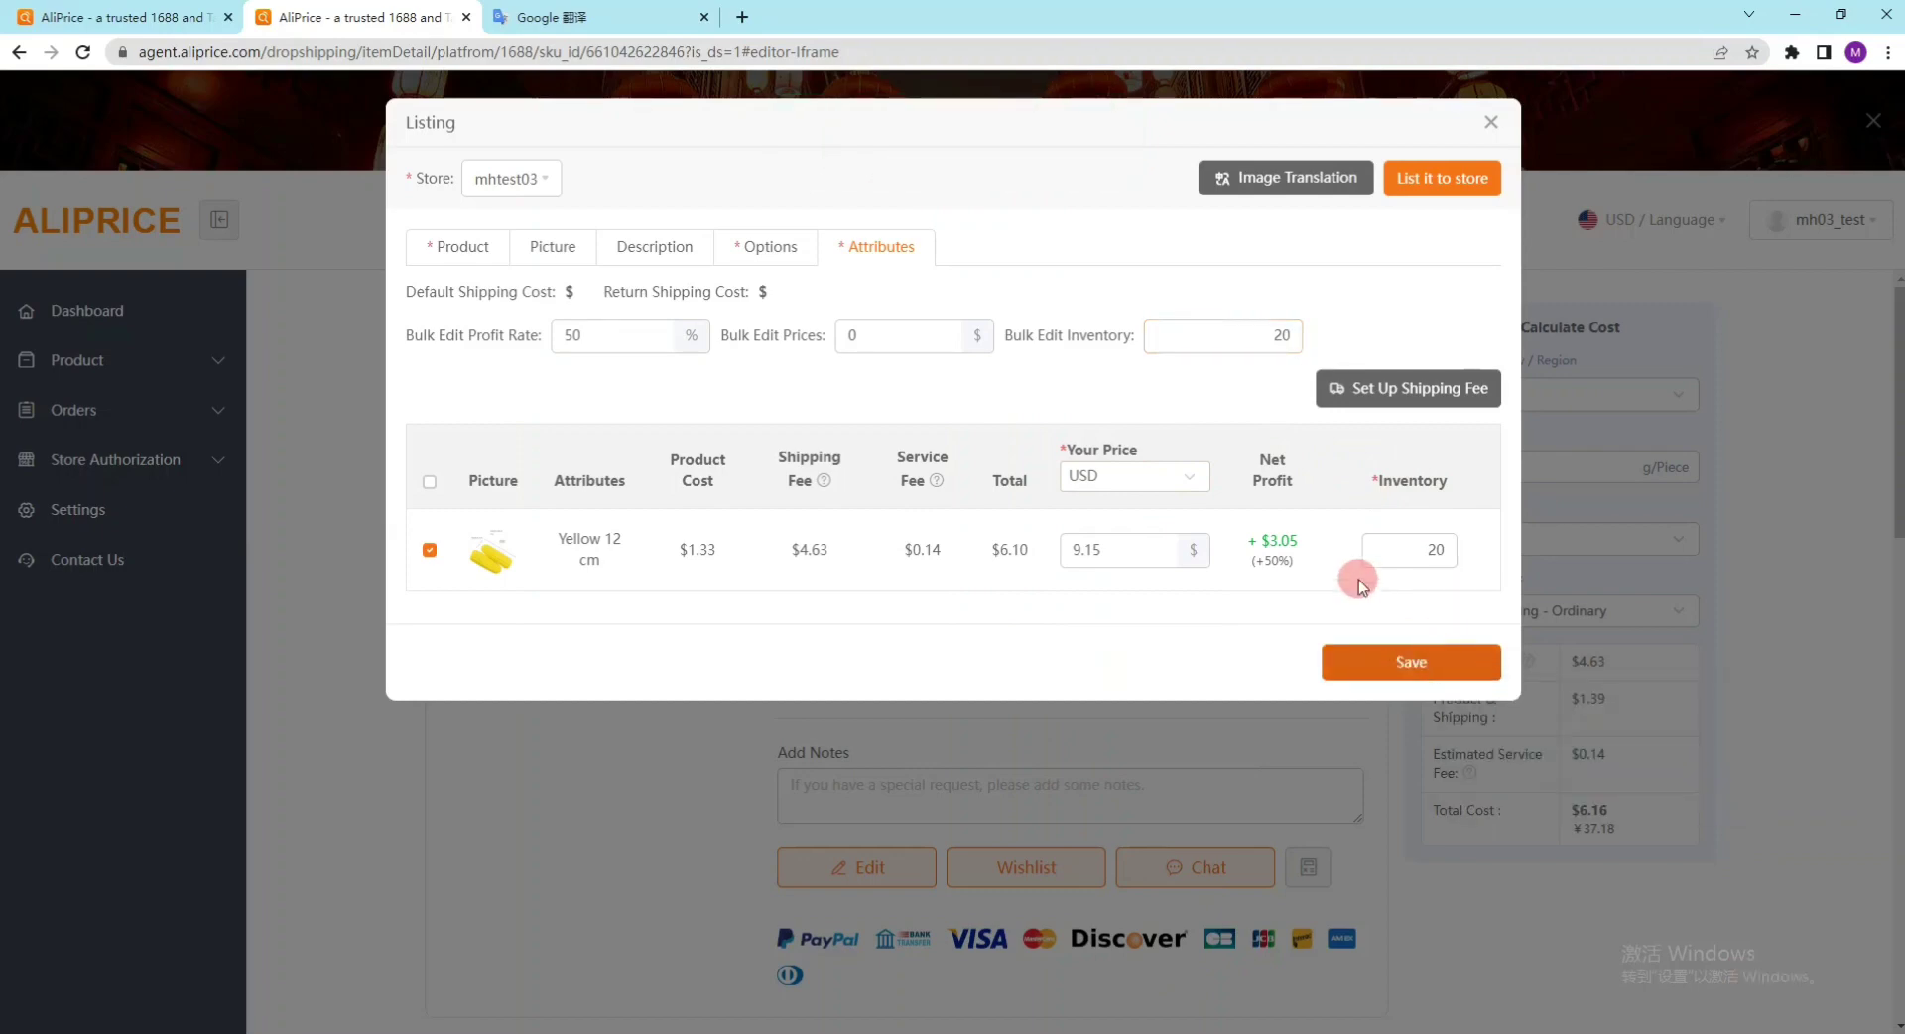
List the product to the mhtest03 store and view the listed products.
click(1430, 195)
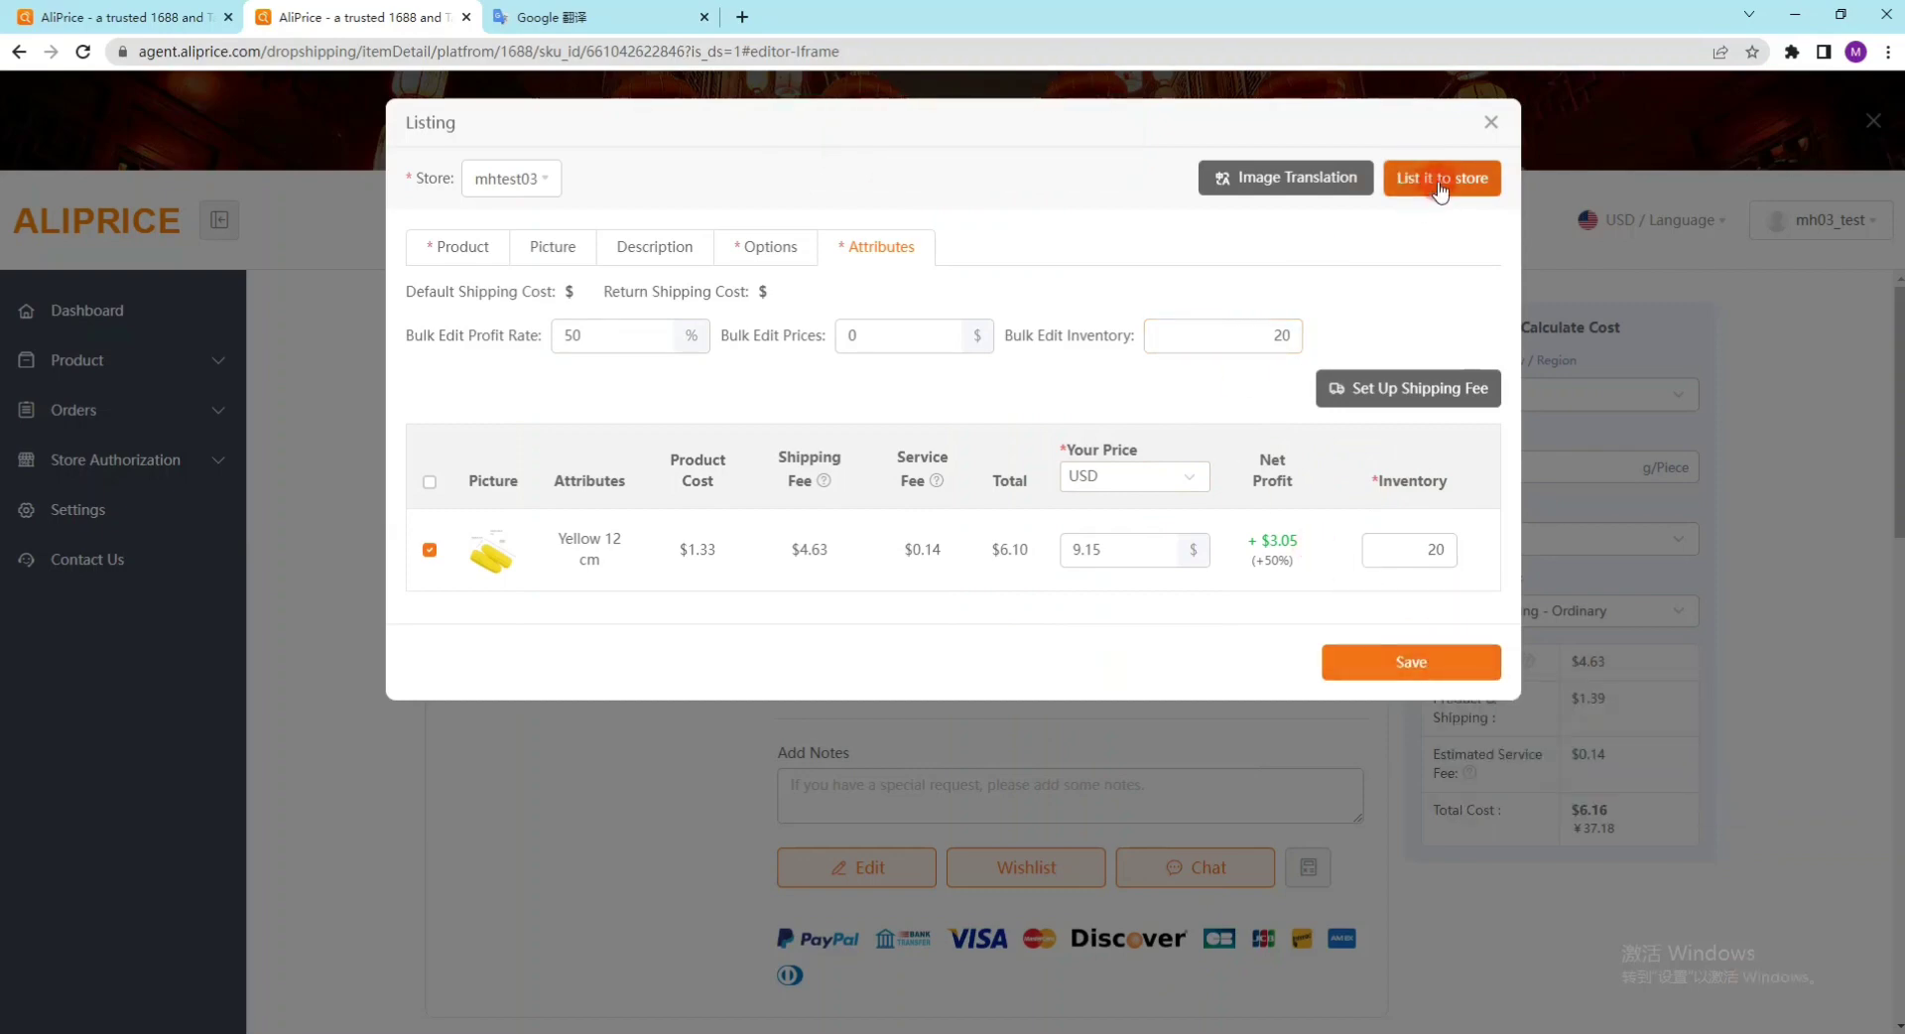
double_click(1440, 188)
click(1338, 256)
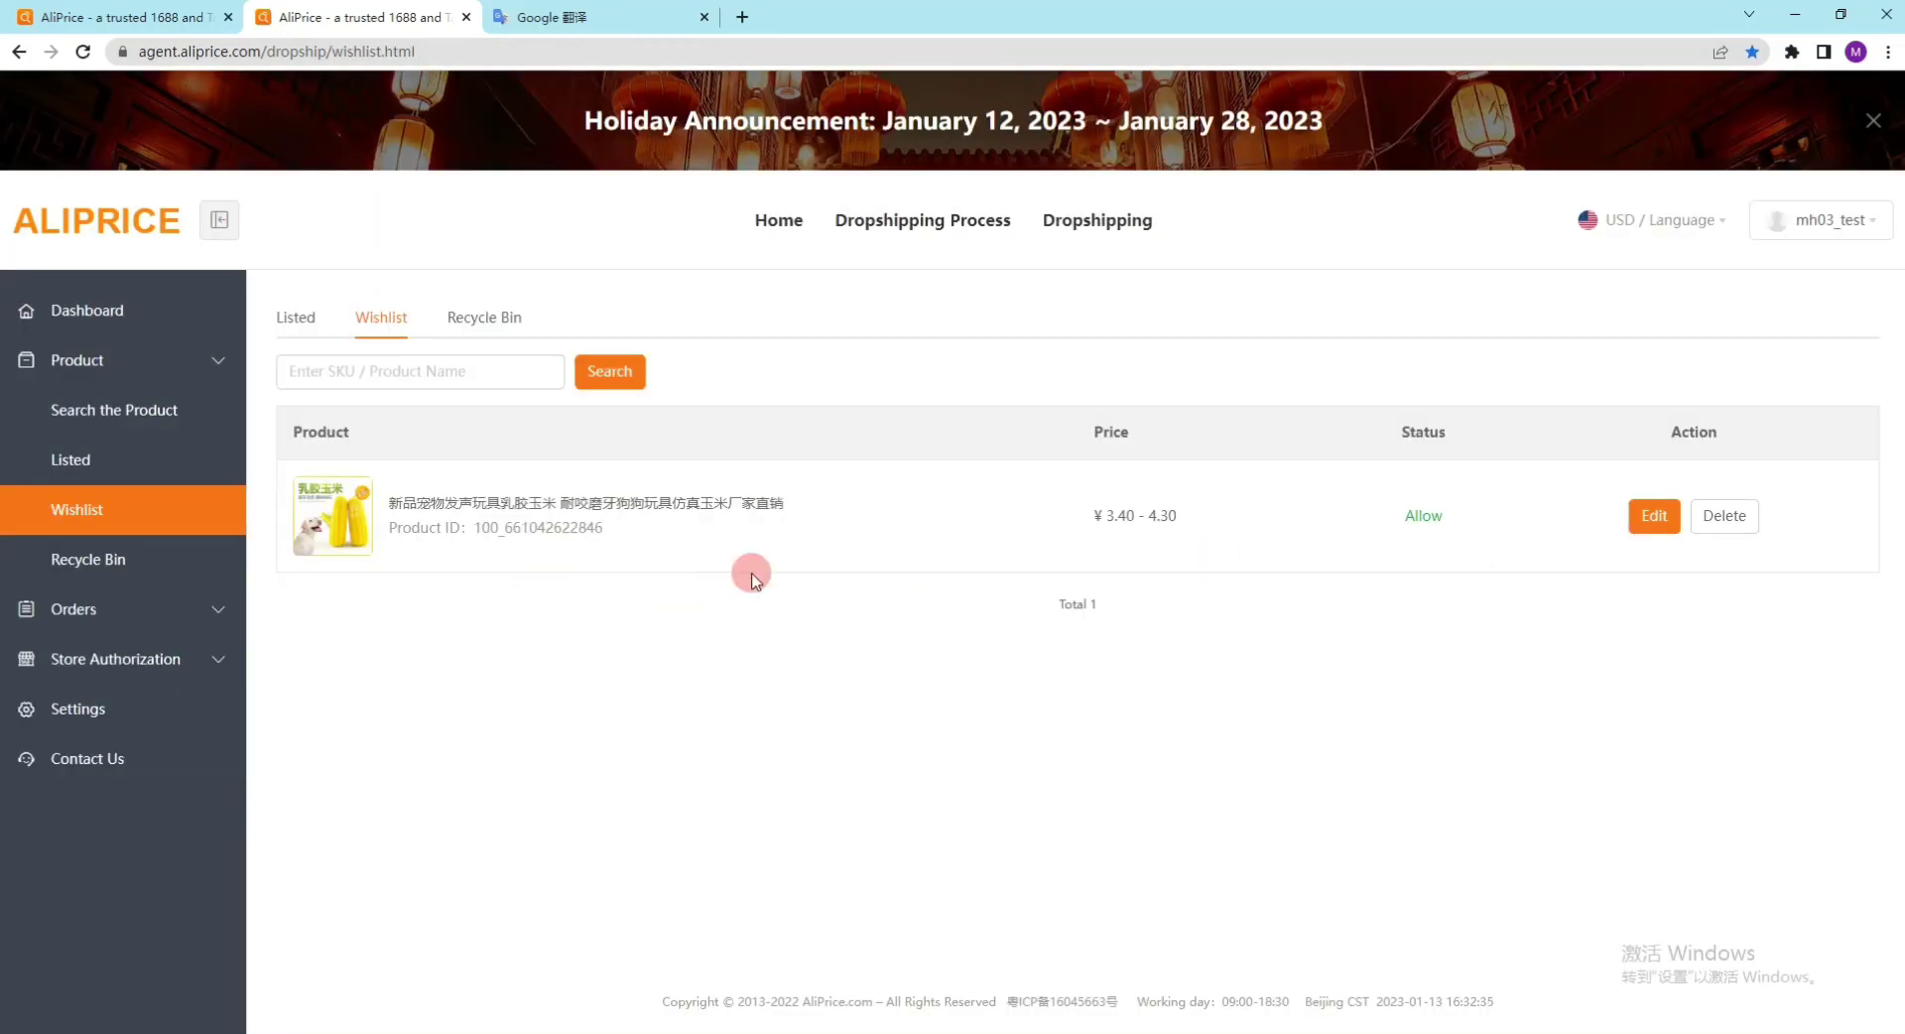
click(91, 474)
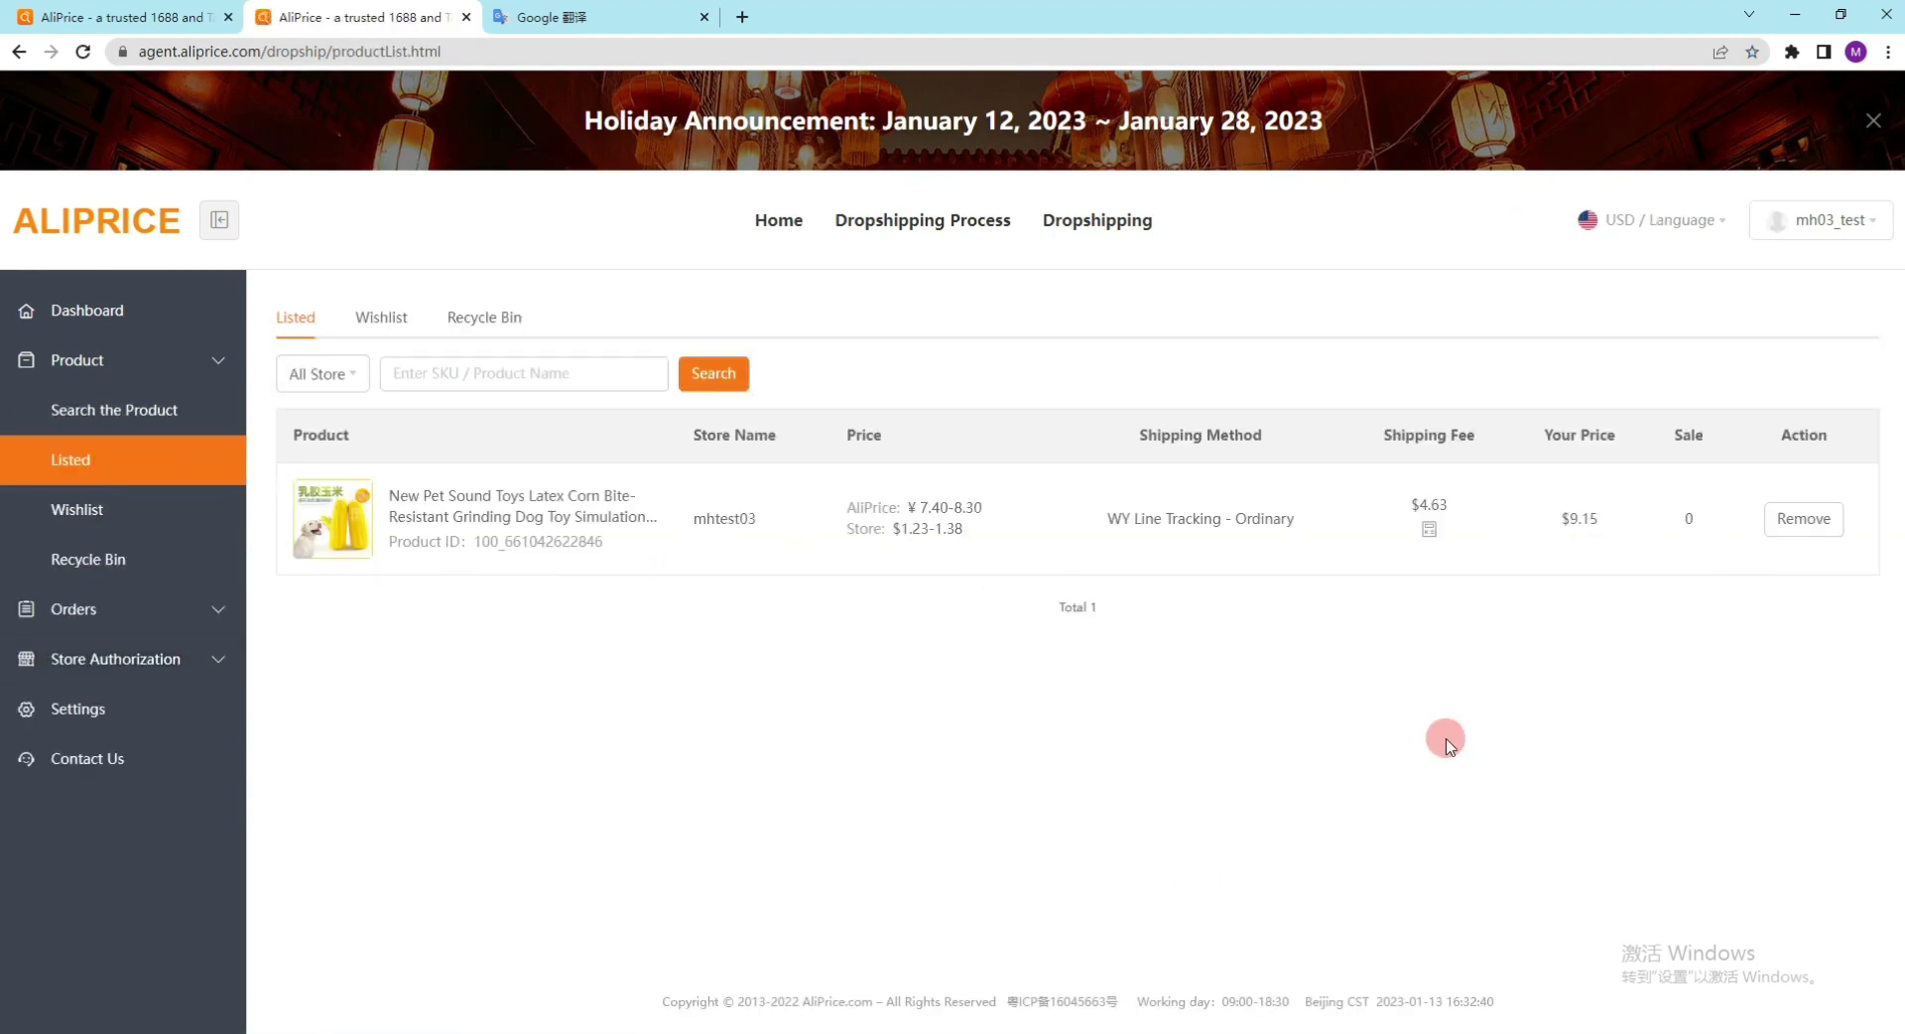
Switch to the Shopify admin, open the newly listed corn dog toy product and review its description, media, options and variant details.
mouse_move(635, 1032)
click(735, 997)
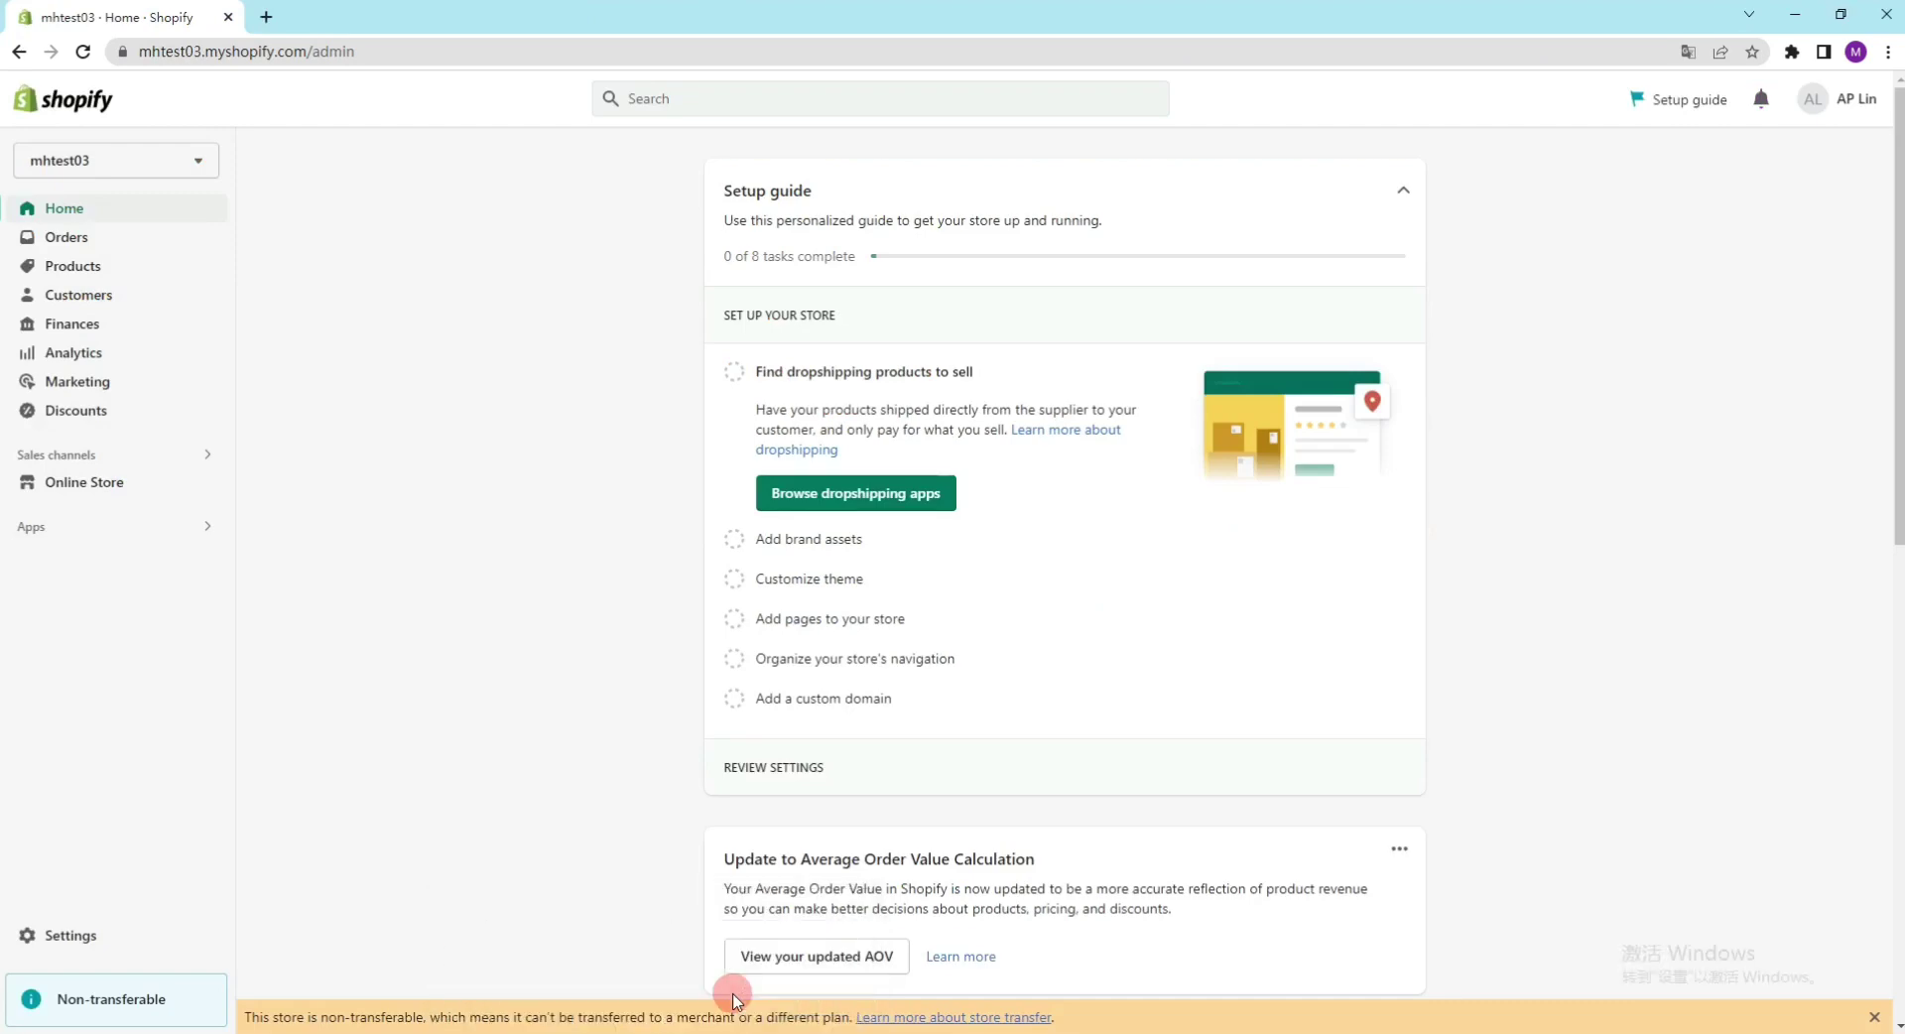
click(159, 280)
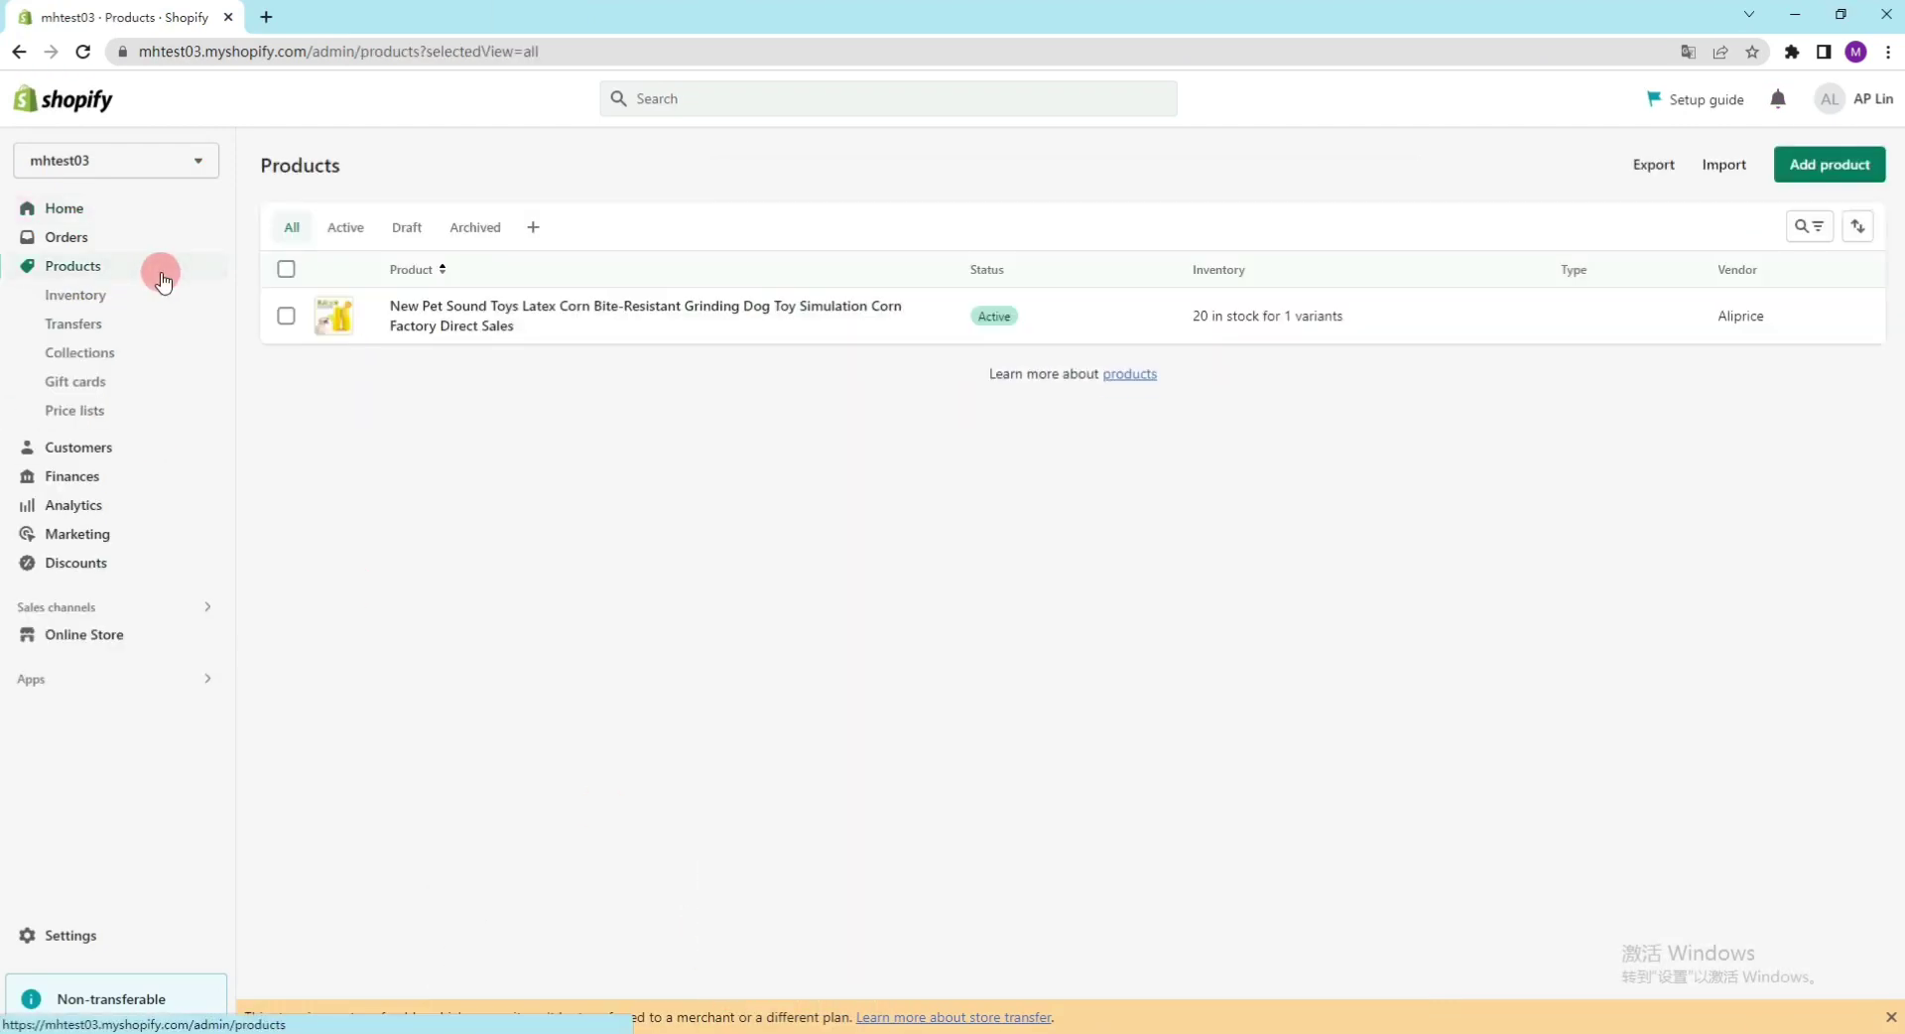
click(767, 325)
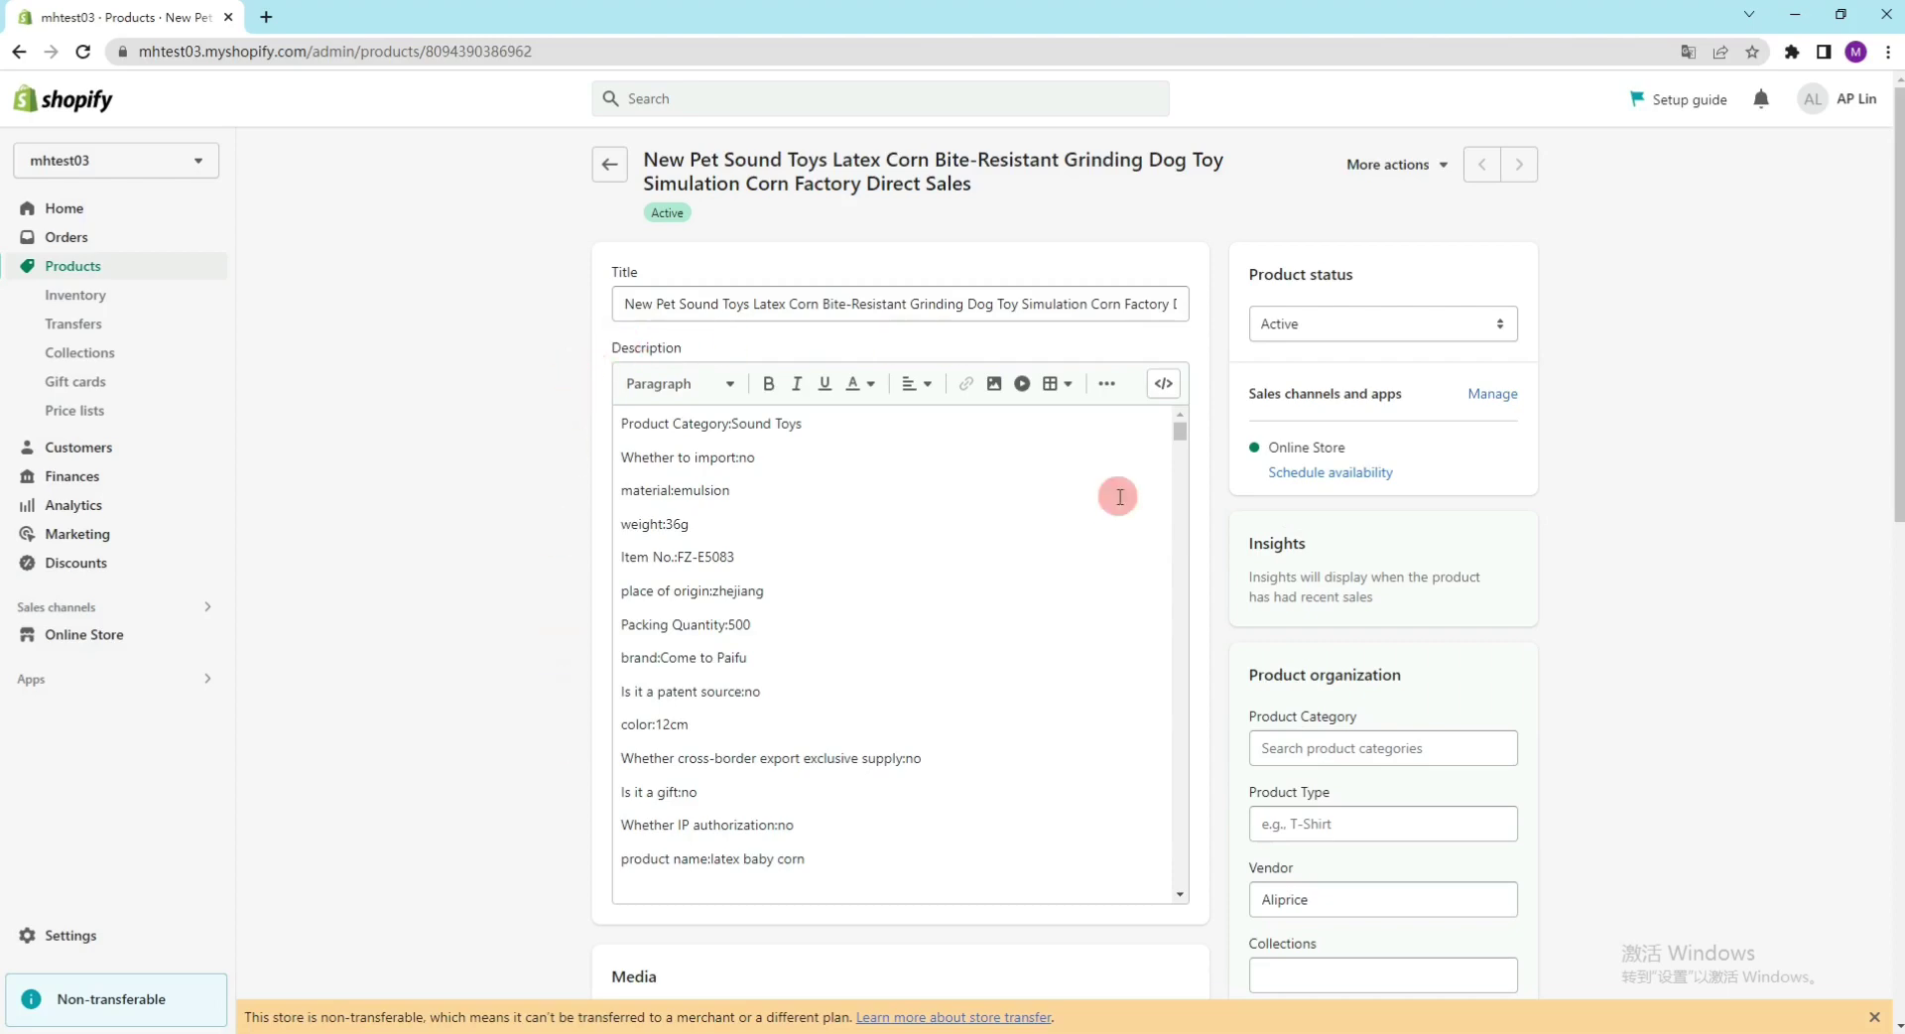
drag(1179, 434, 1194, 881)
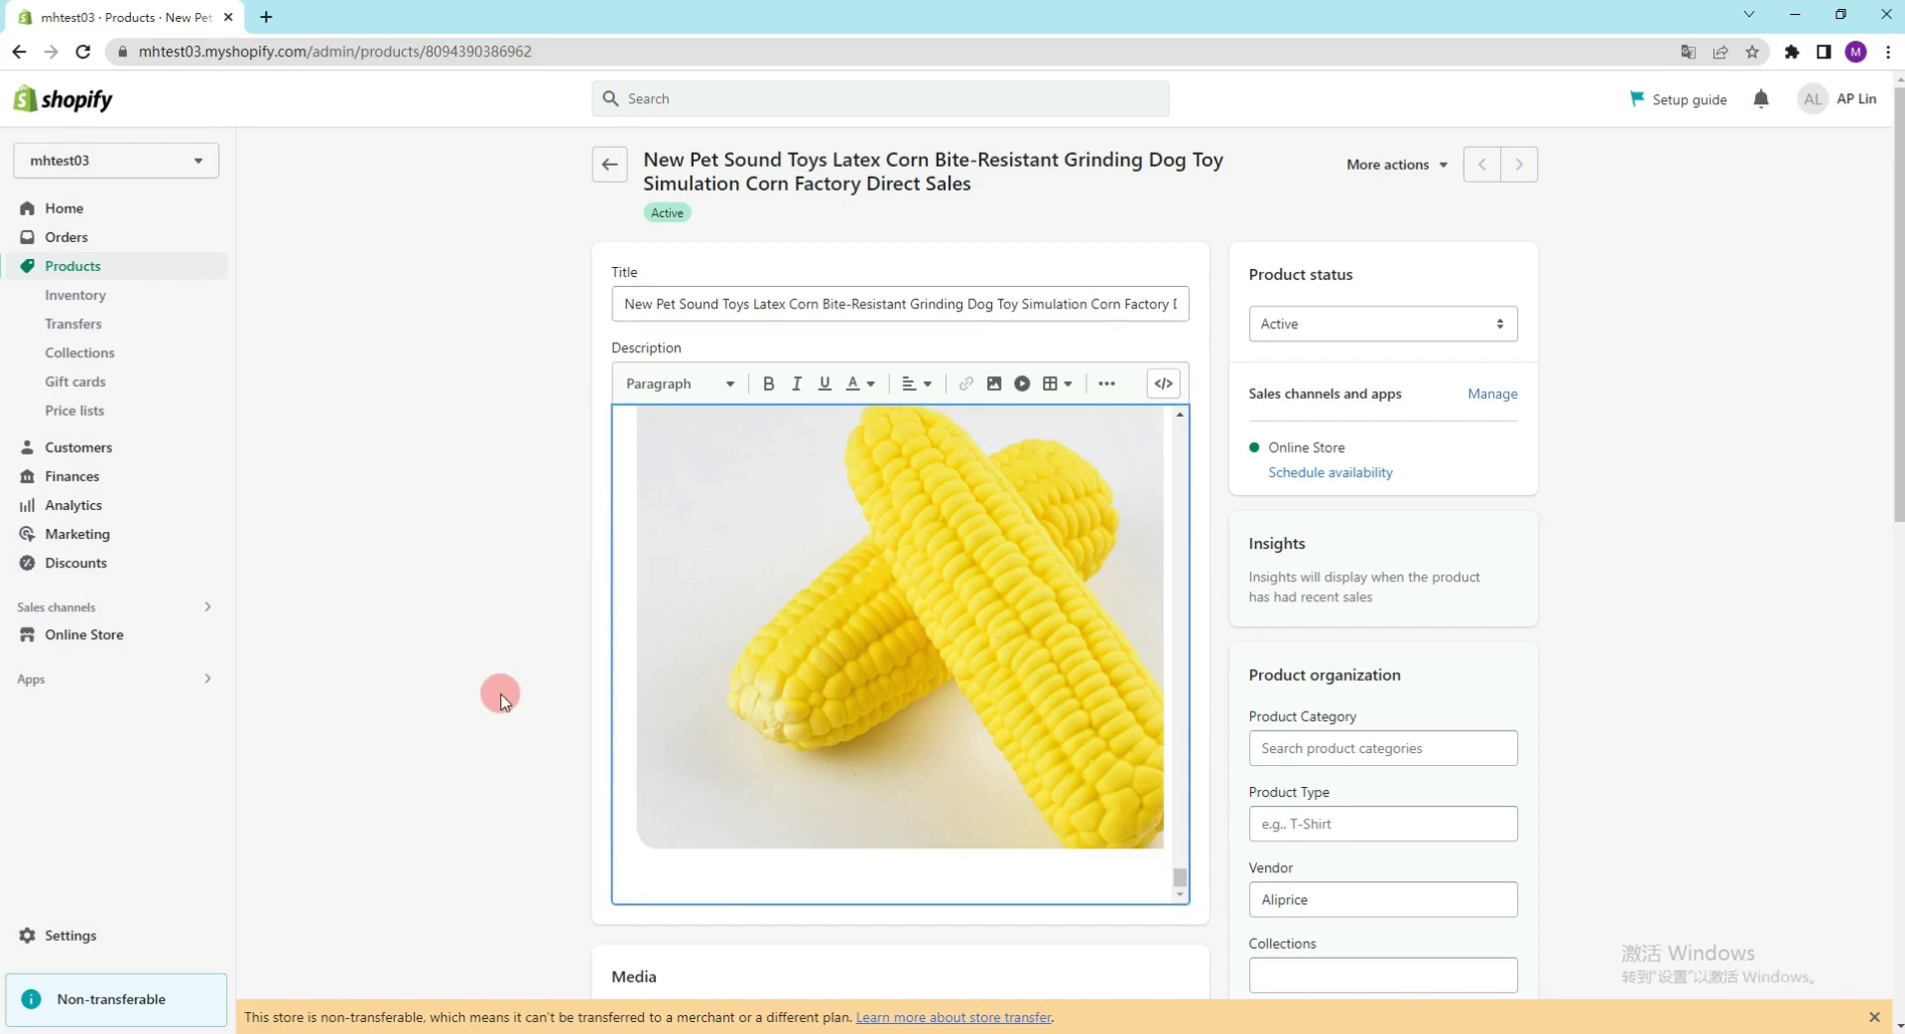
scroll(502, 689, down, 6)
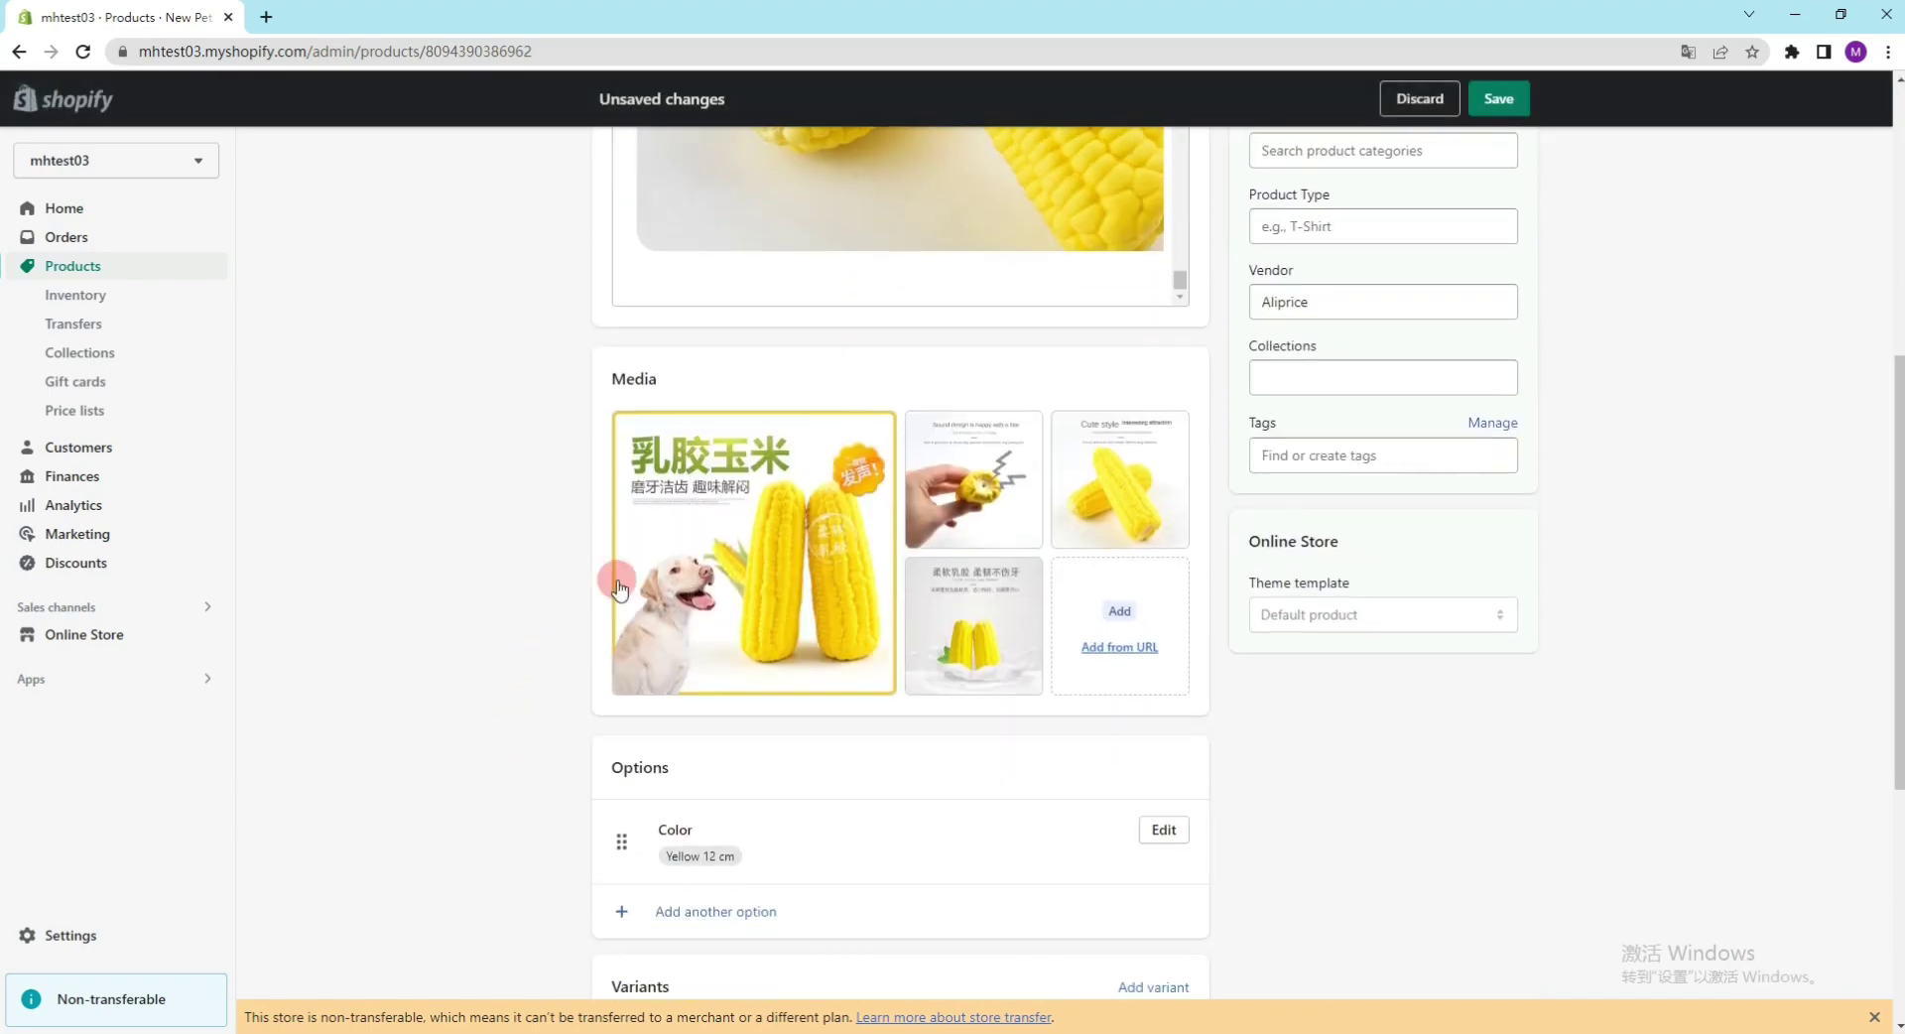
mouse_move(985, 686)
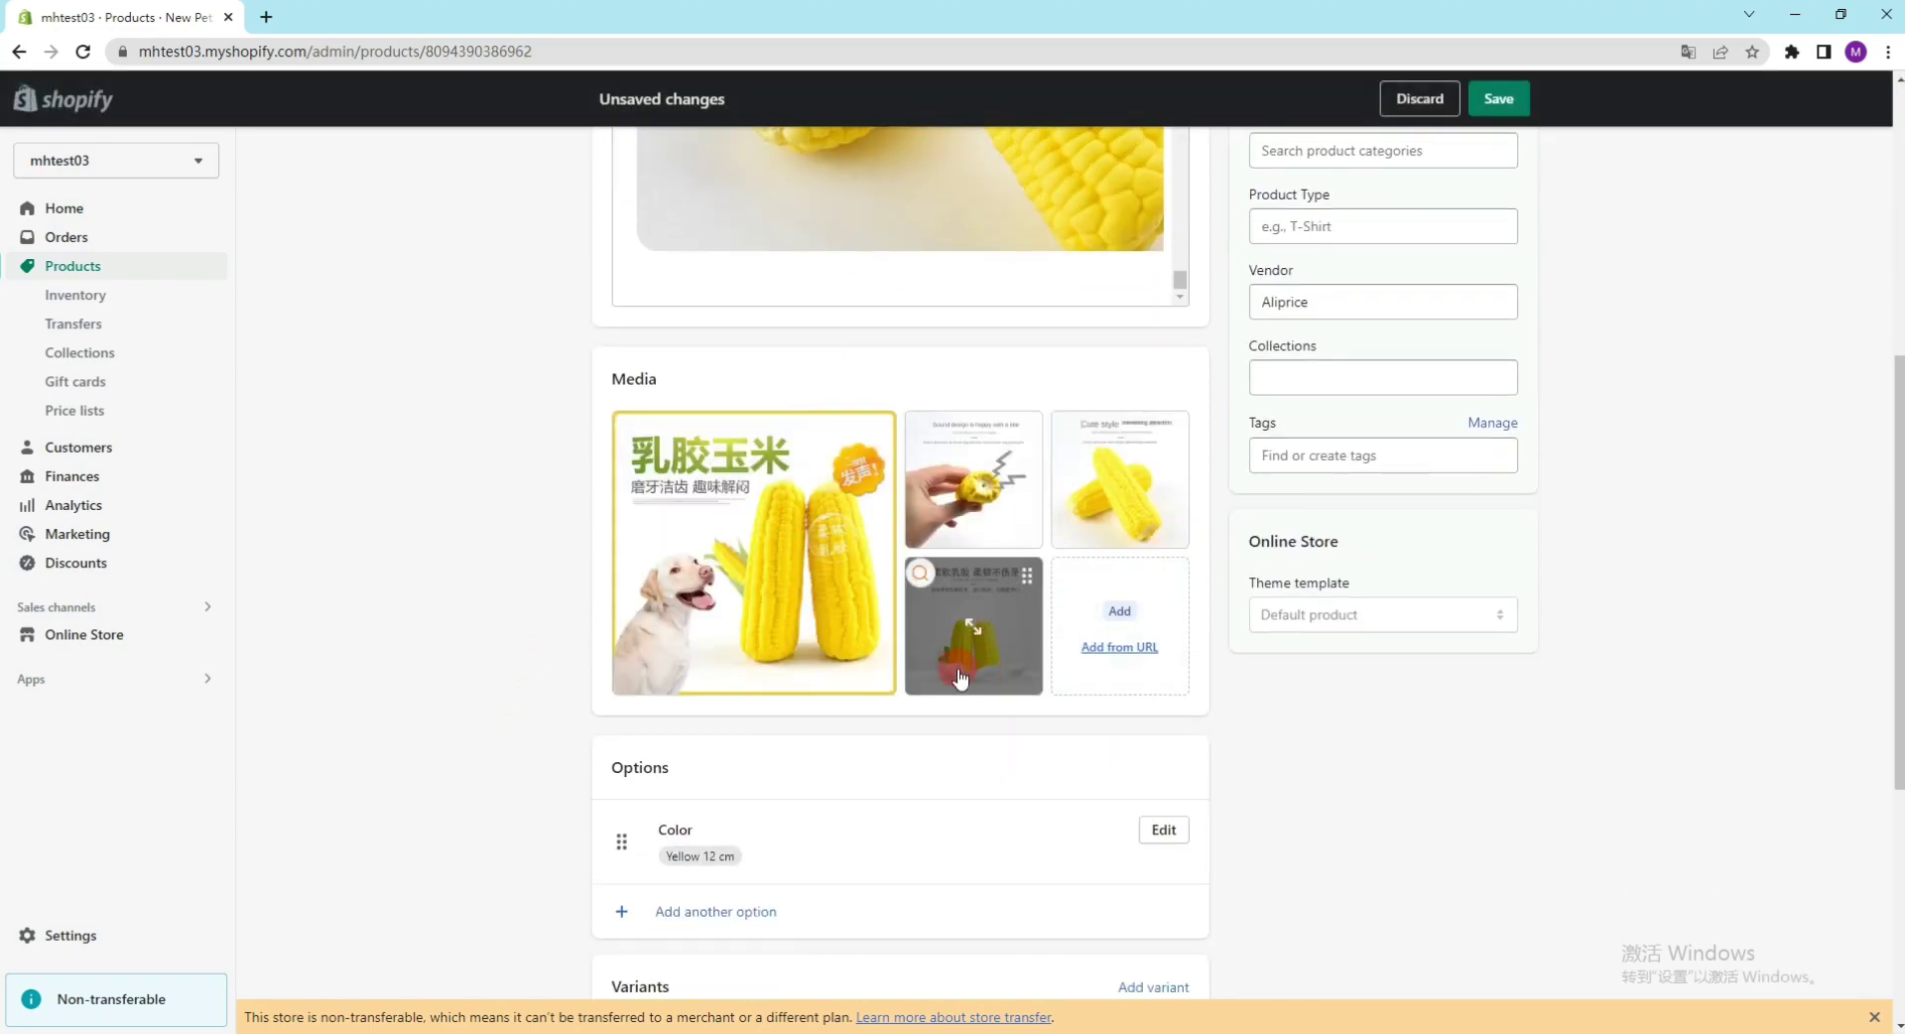
scroll(808, 795, down, 4)
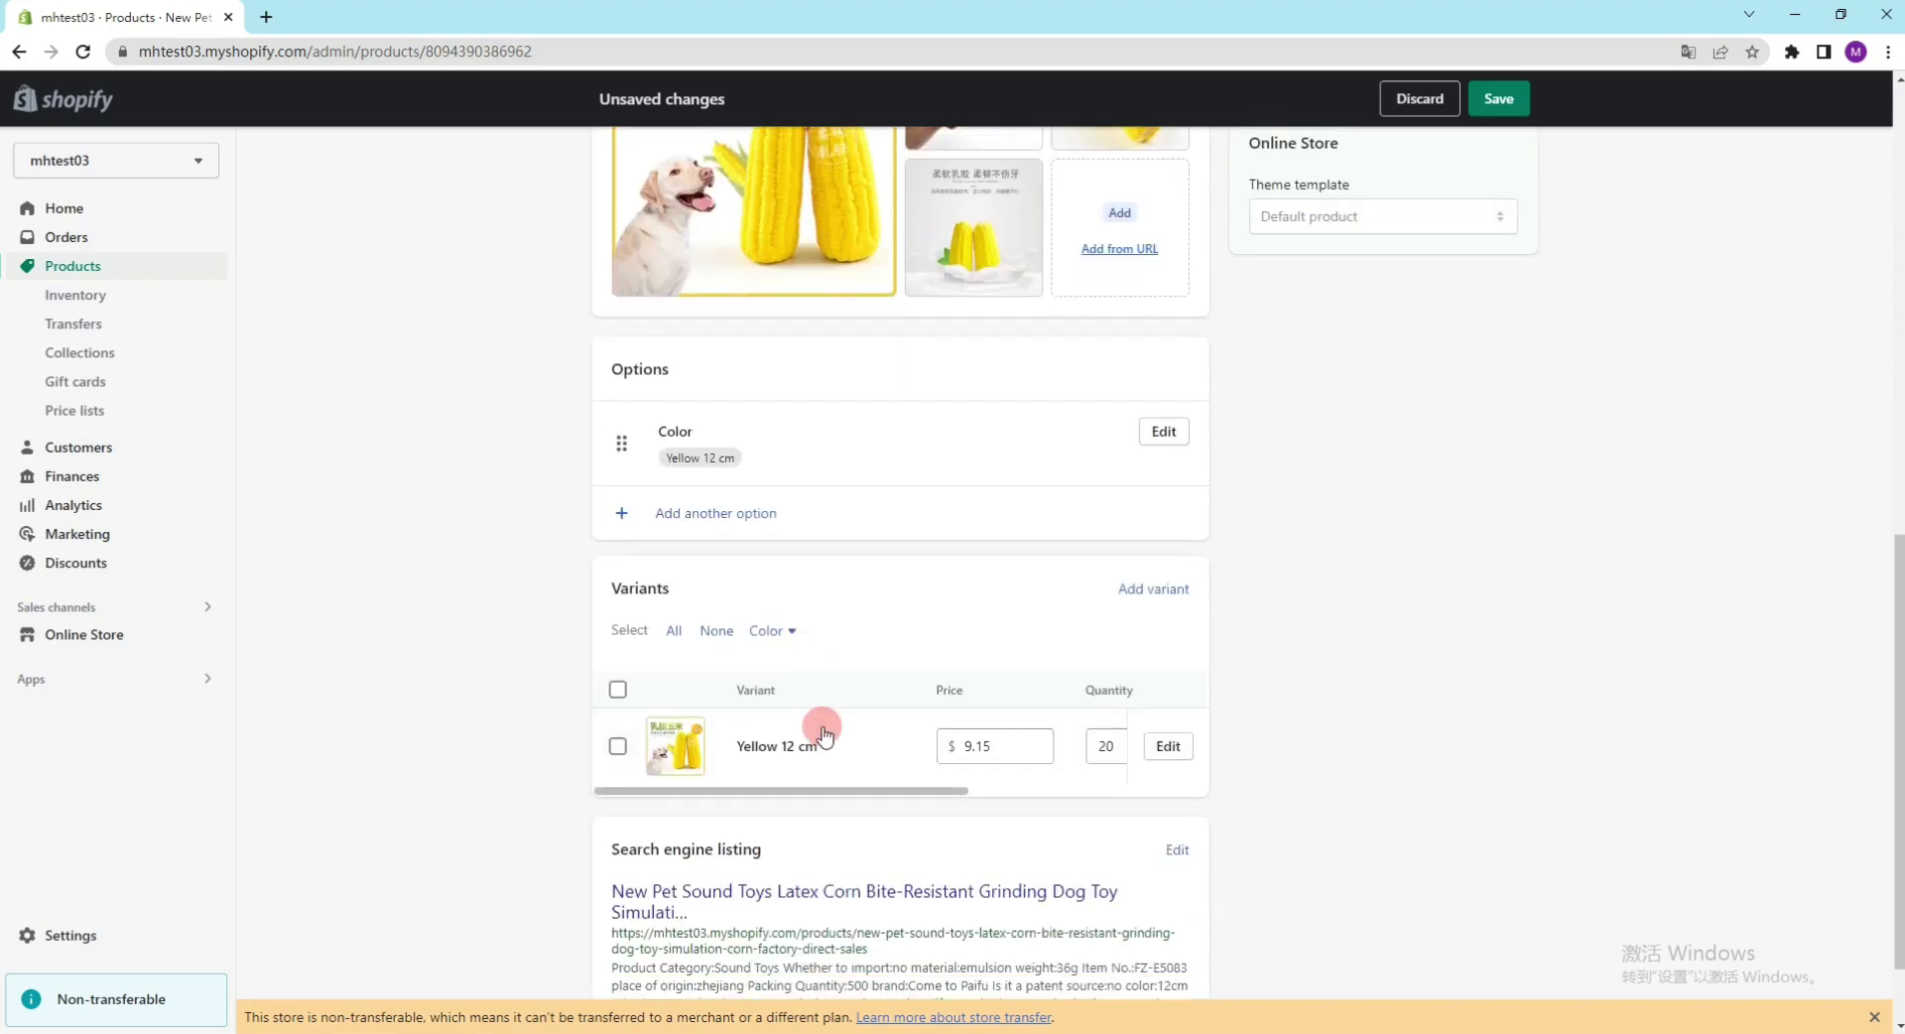
scroll(823, 735, down, 1)
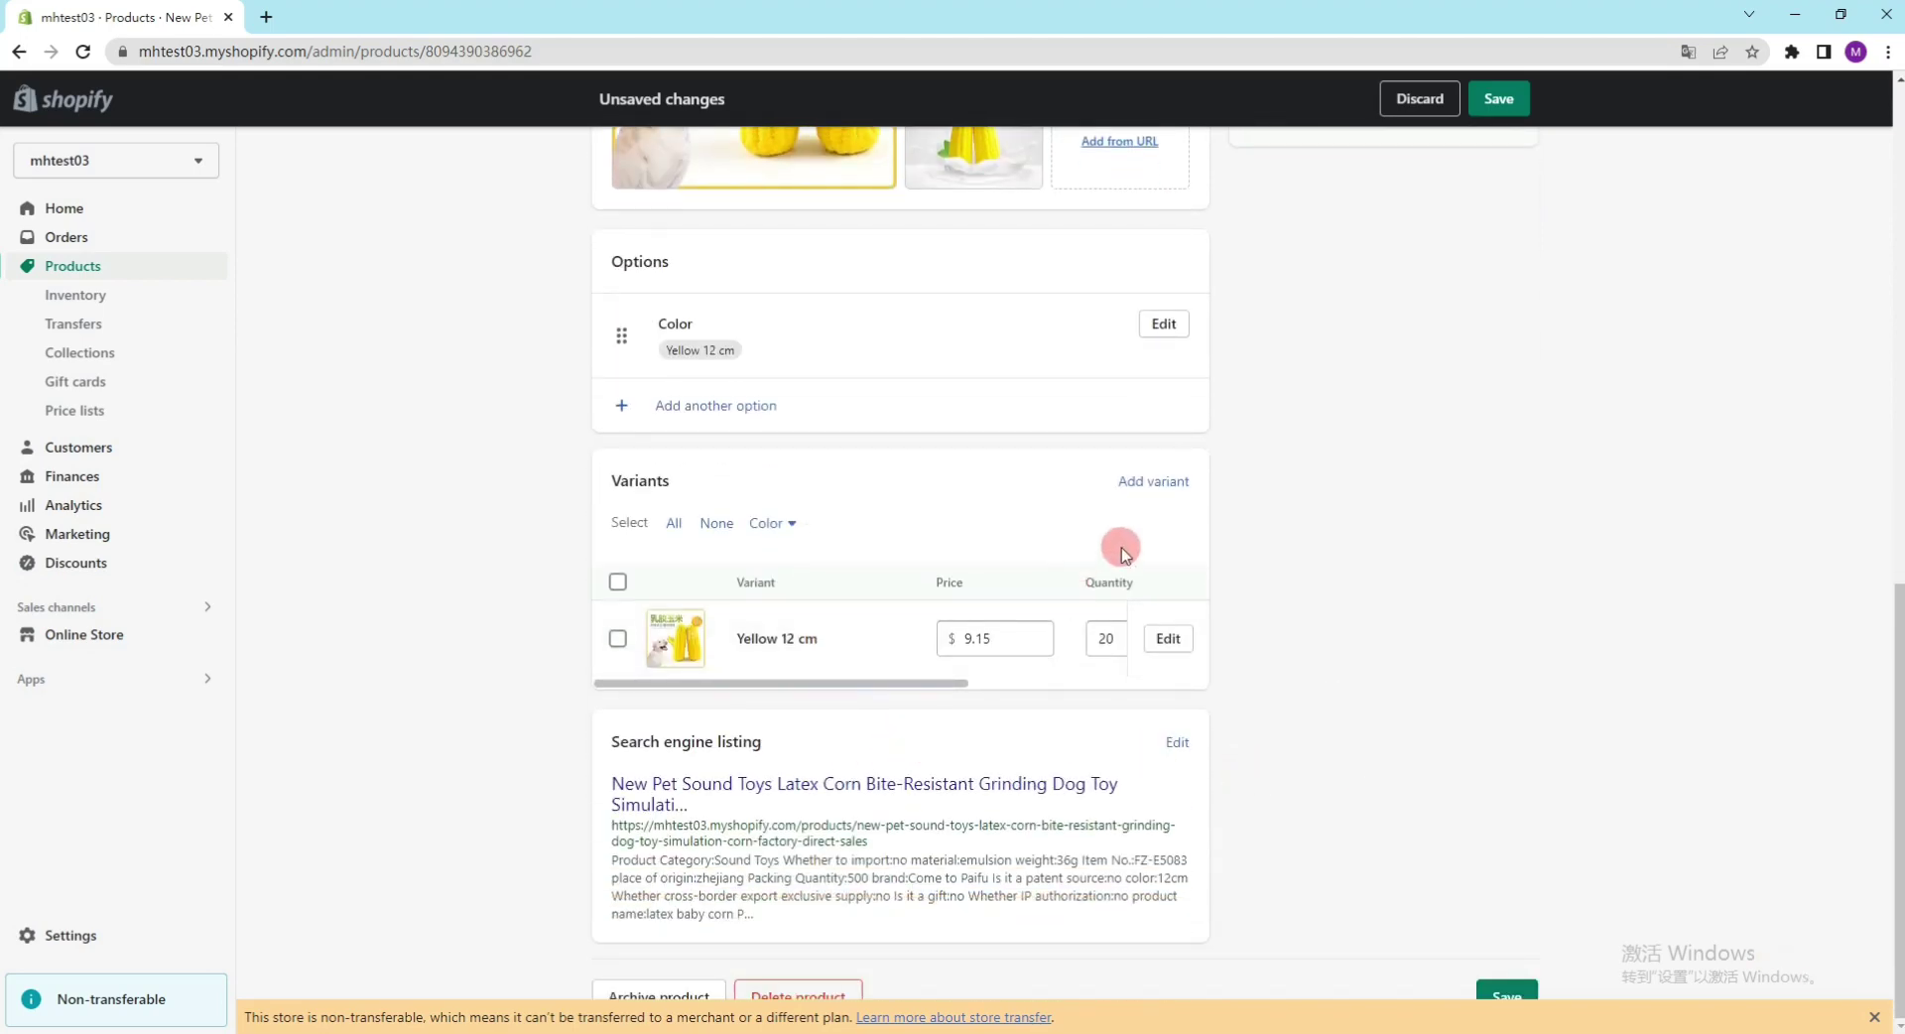
Switch back to AliPrice and choose WY Line Discount - Ordinary as the logistics method for the imported dog toy order.
key(alt+Tab)
click(157, 410)
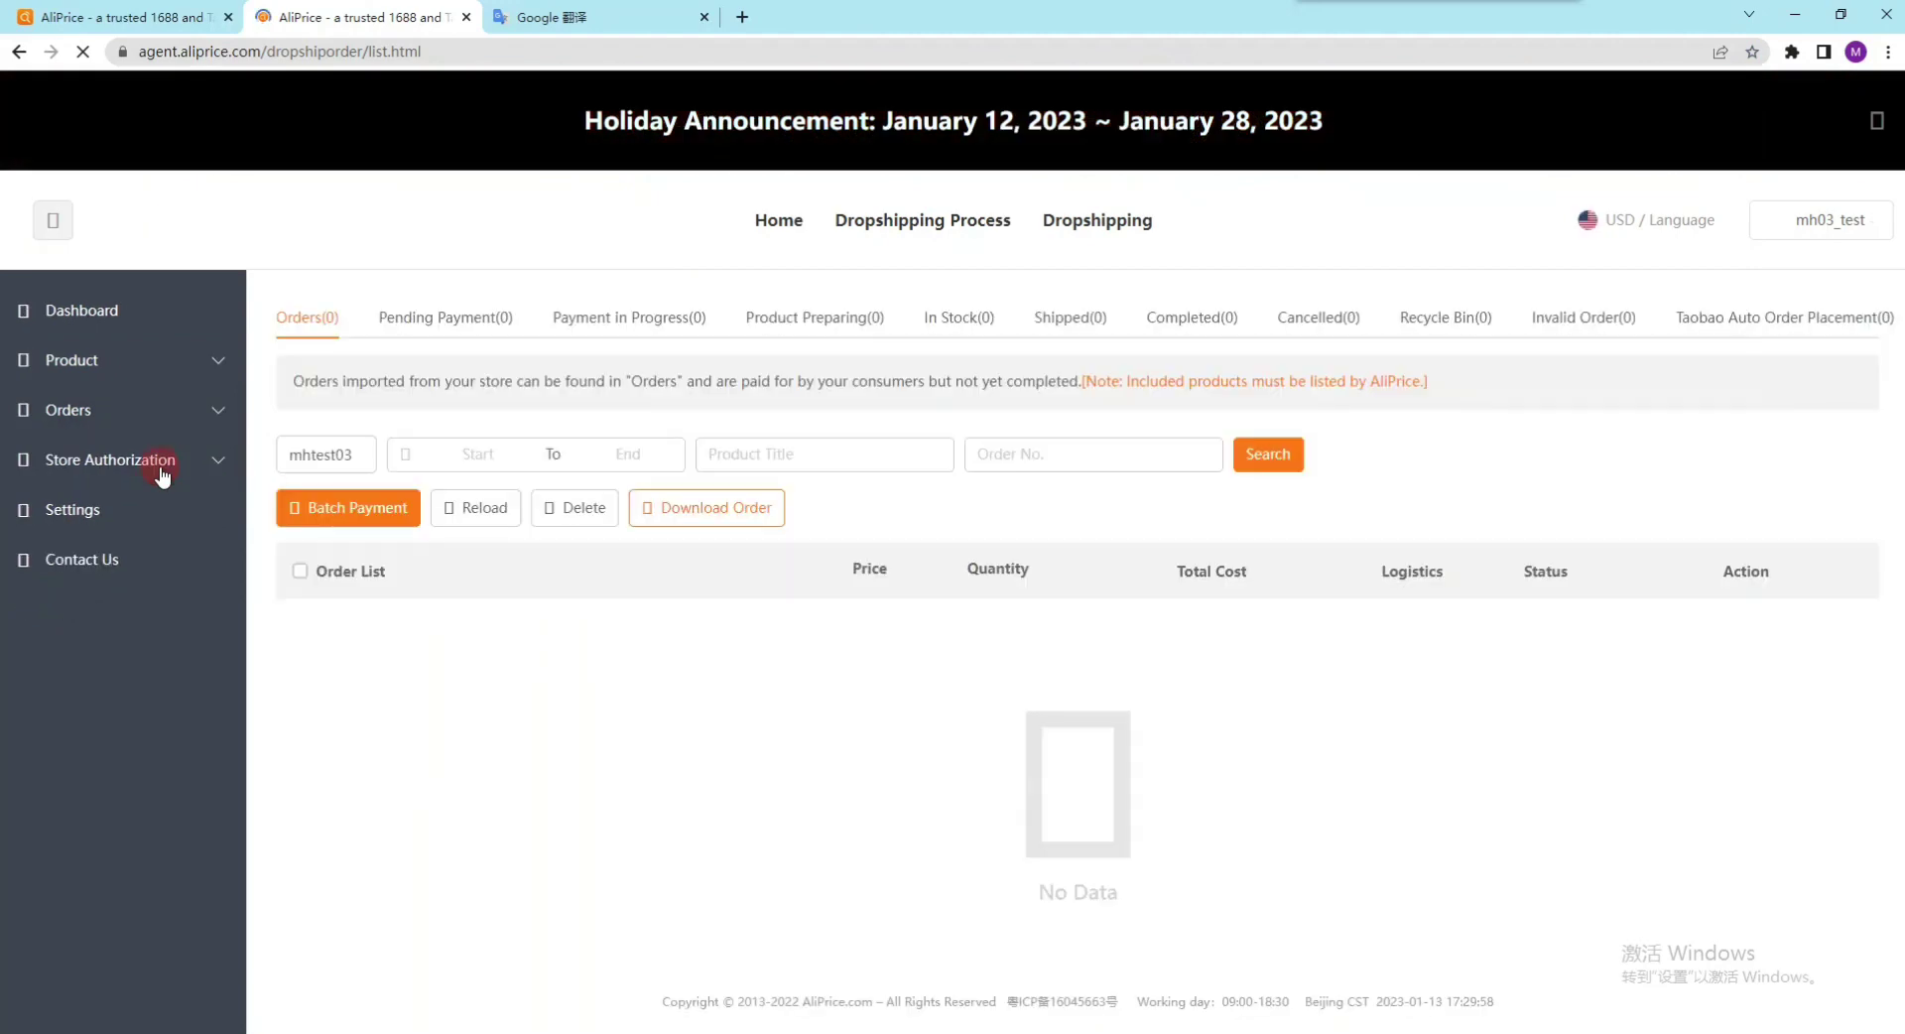
click(397, 543)
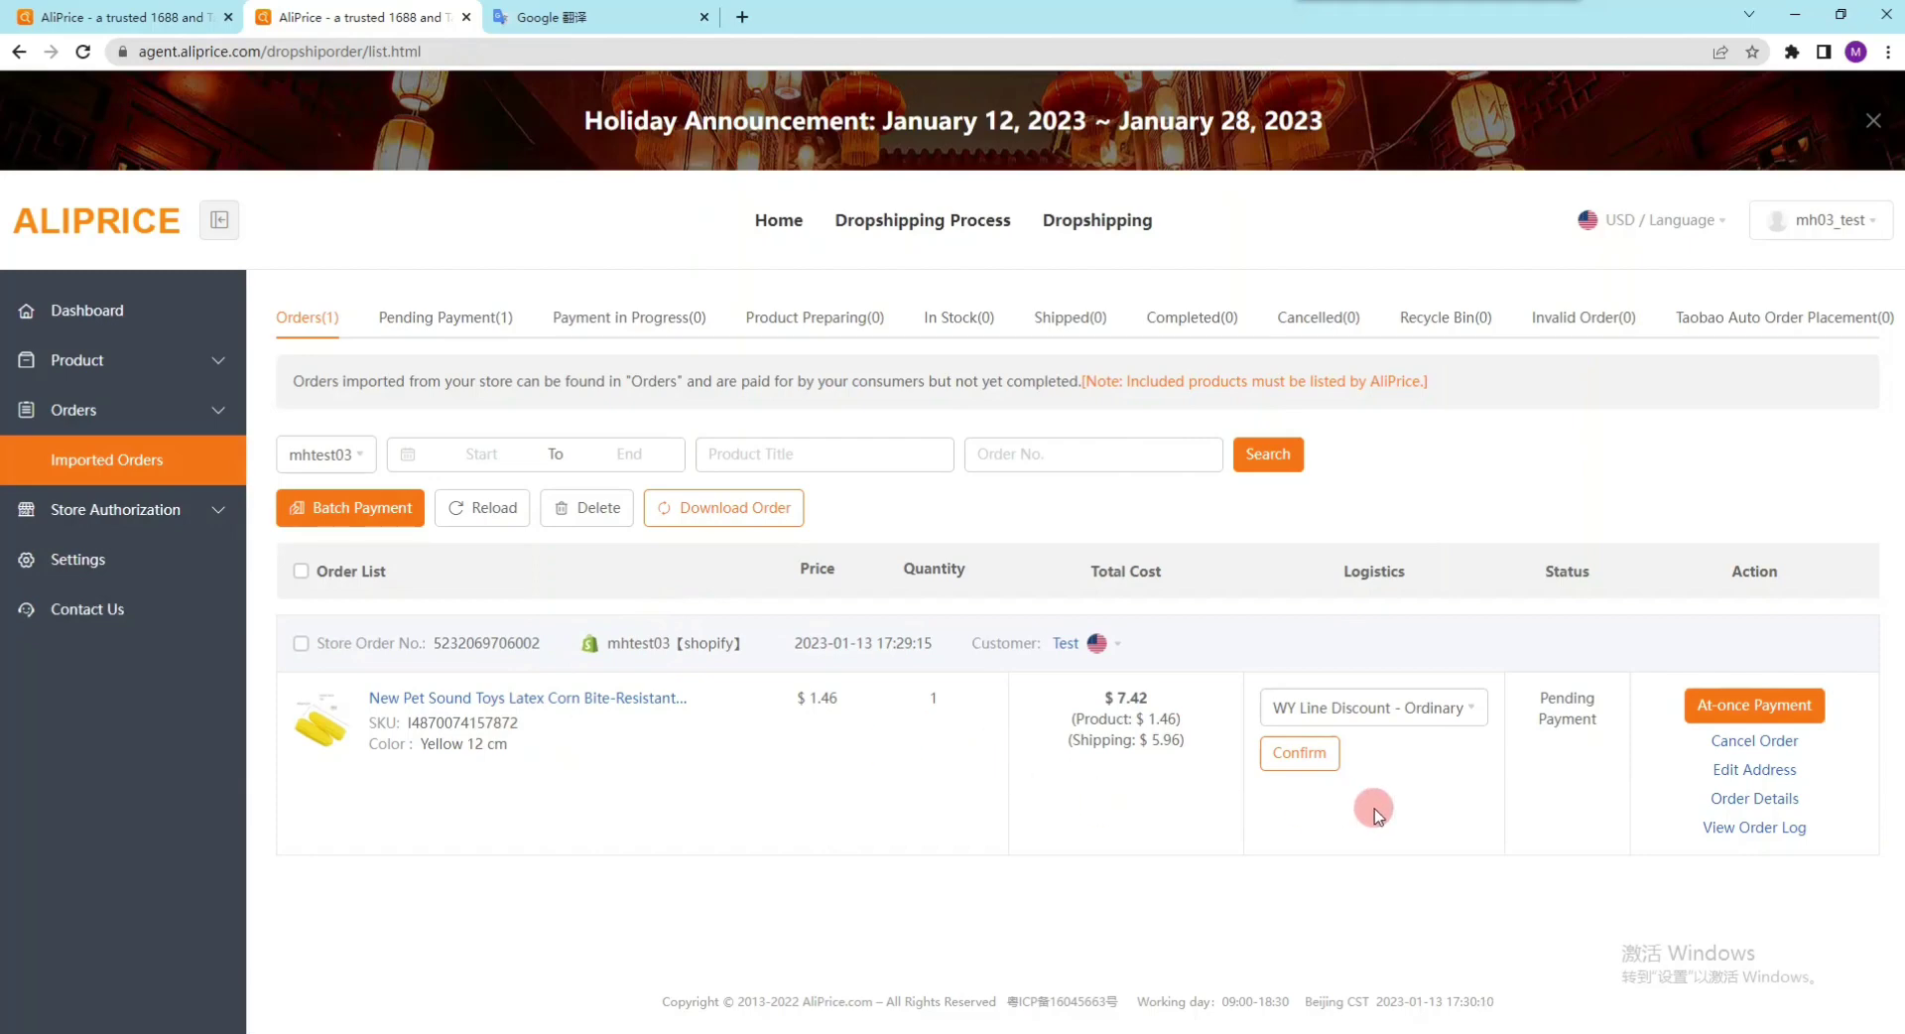
click(1417, 716)
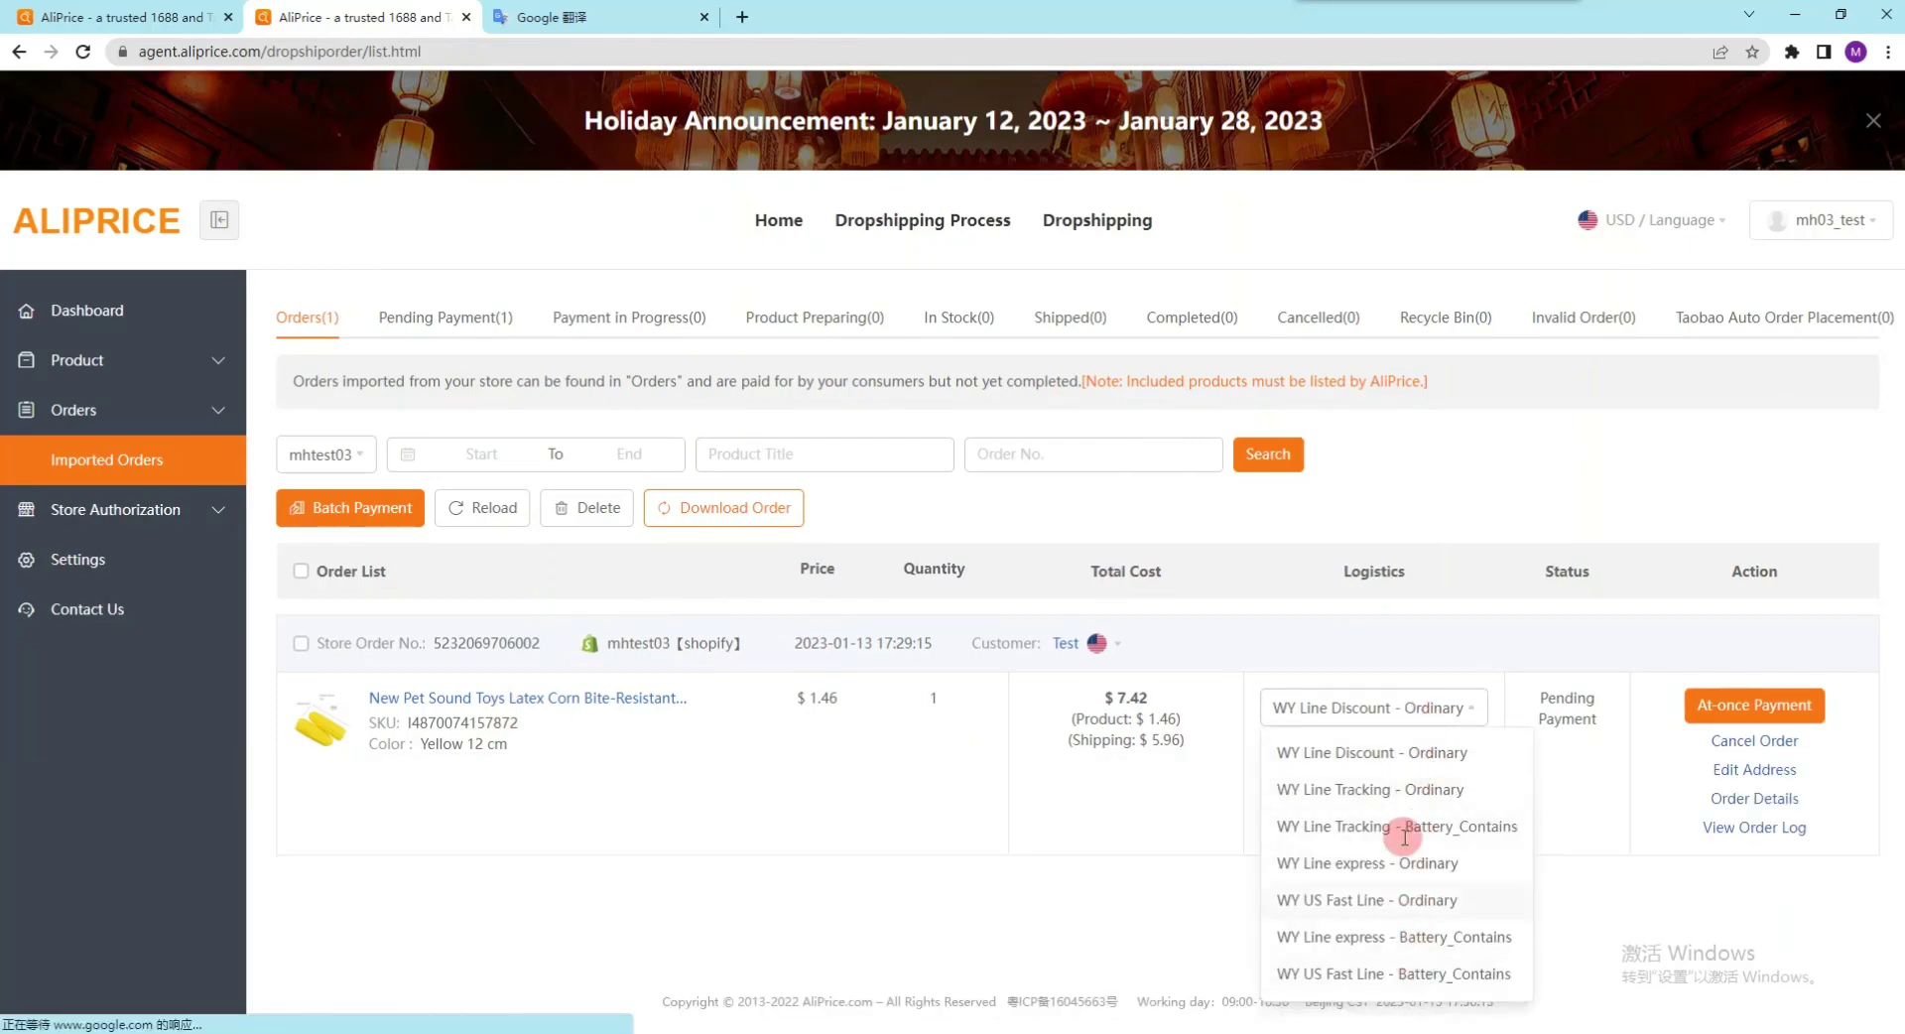
click(1402, 752)
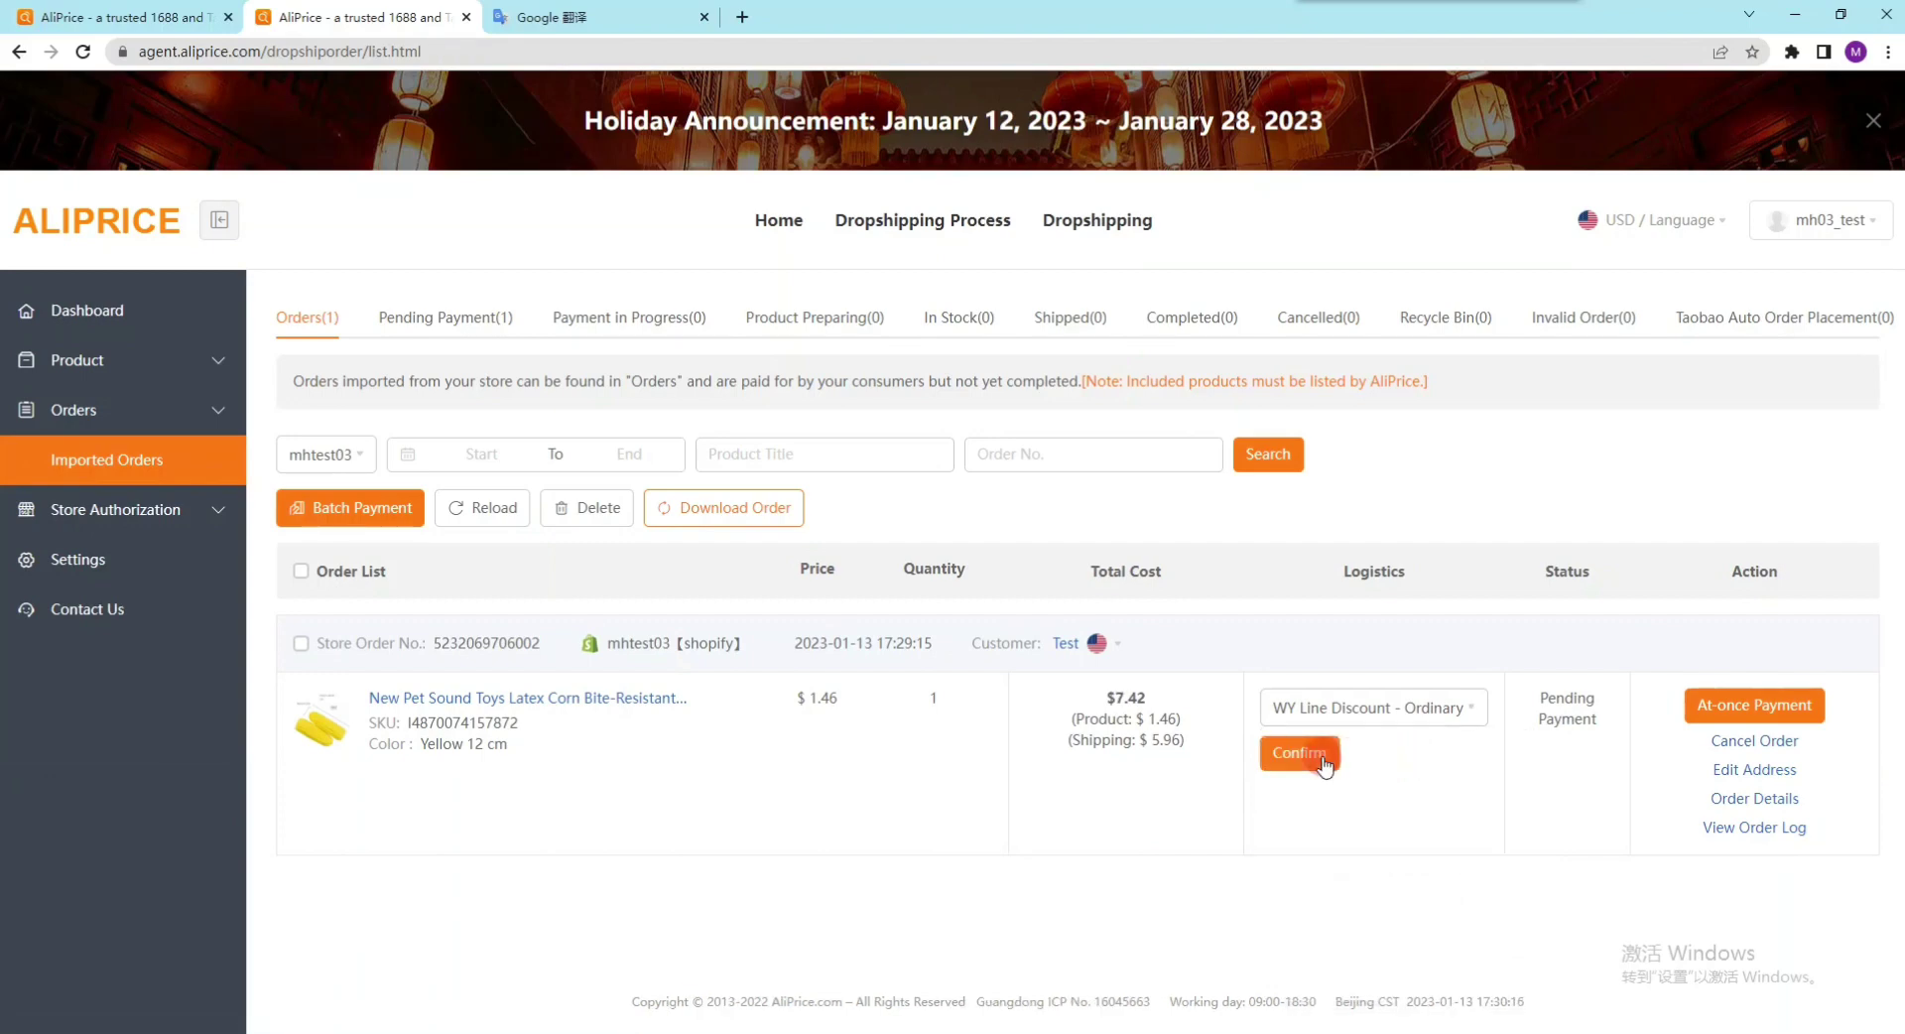
key(ctrl+w)
Review the imported order's delivery address form and its order log.
click(1760, 779)
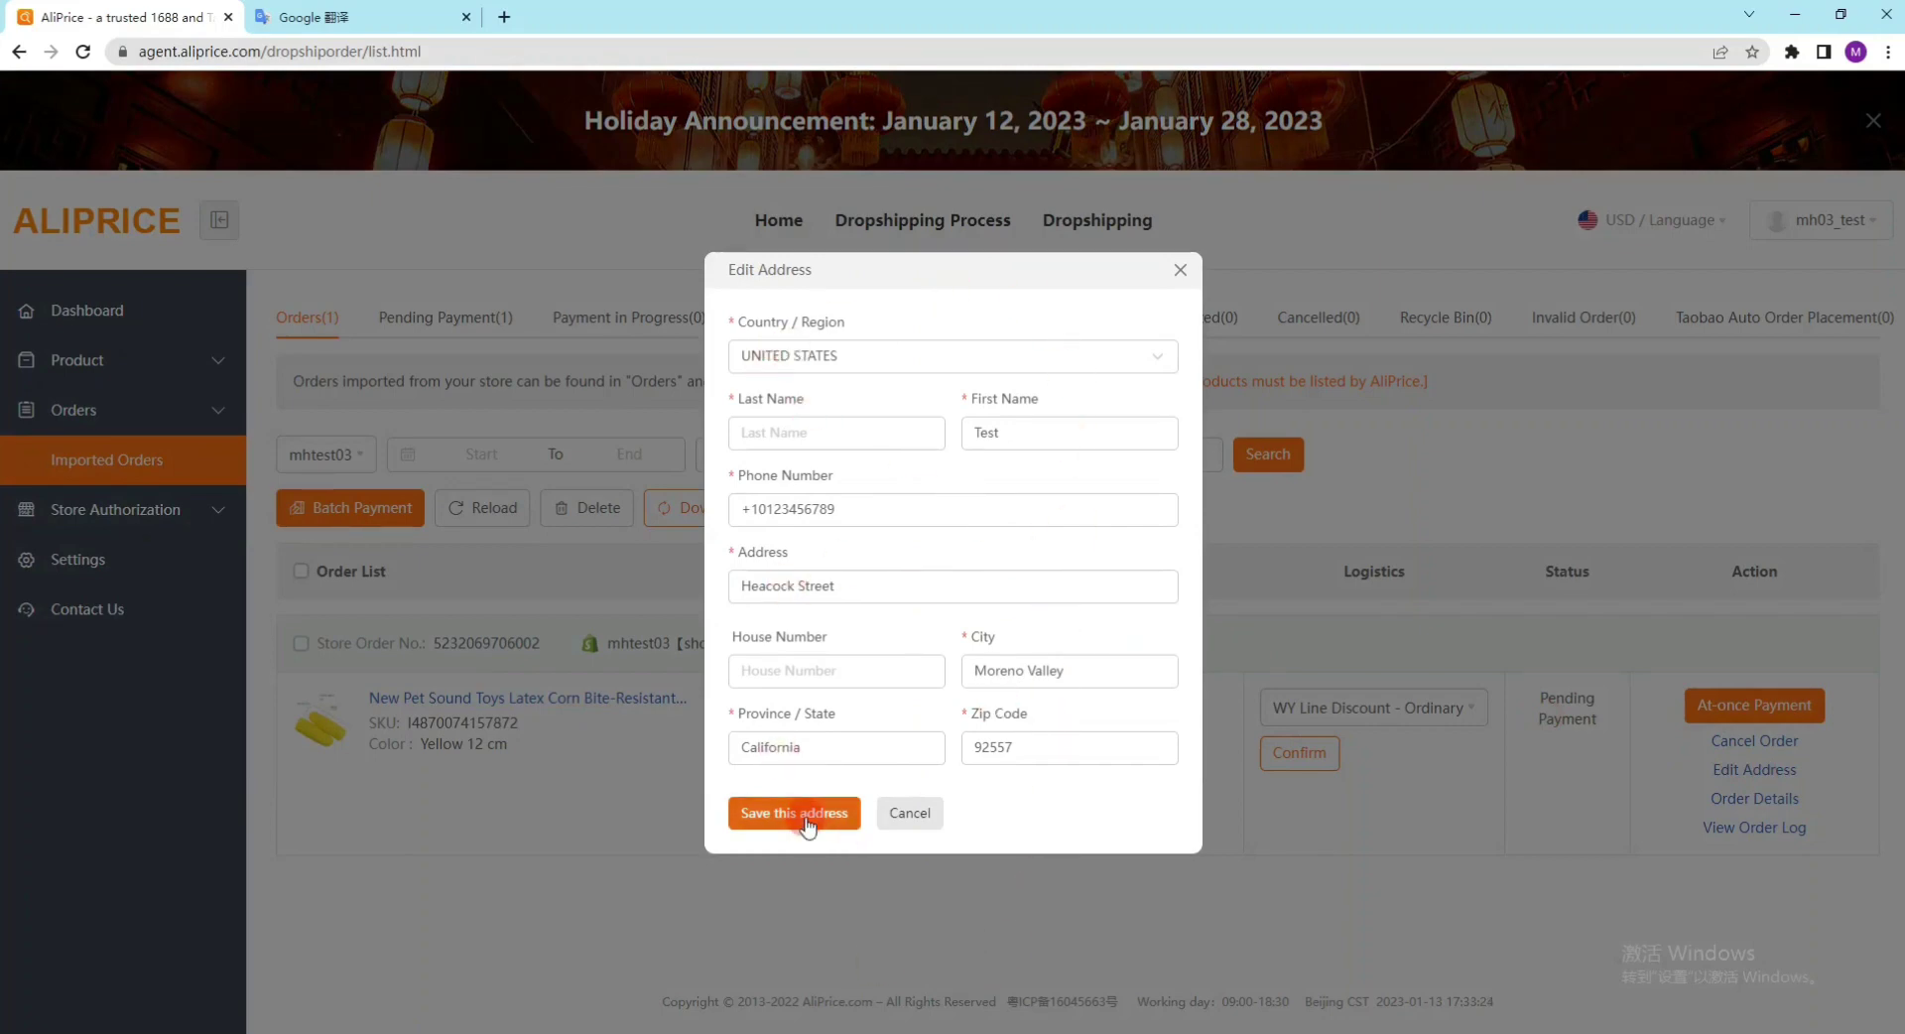
click(1178, 277)
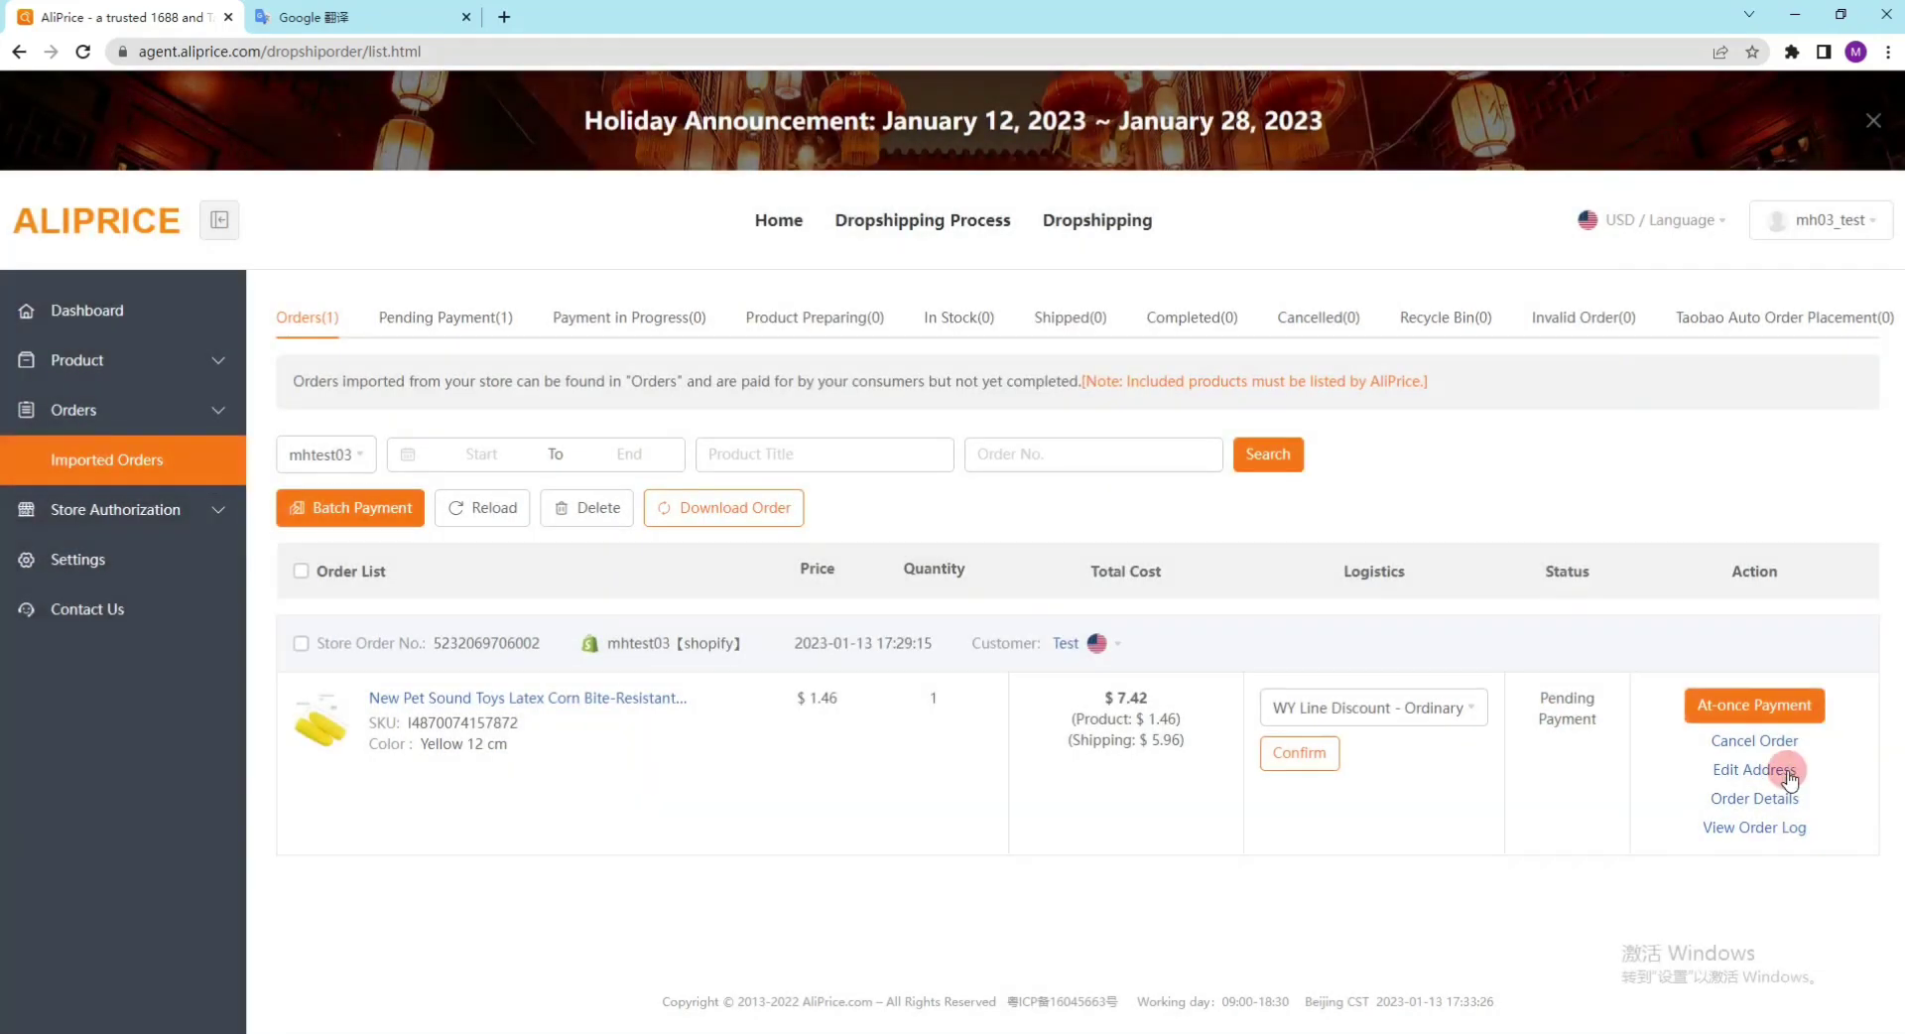
click(1767, 830)
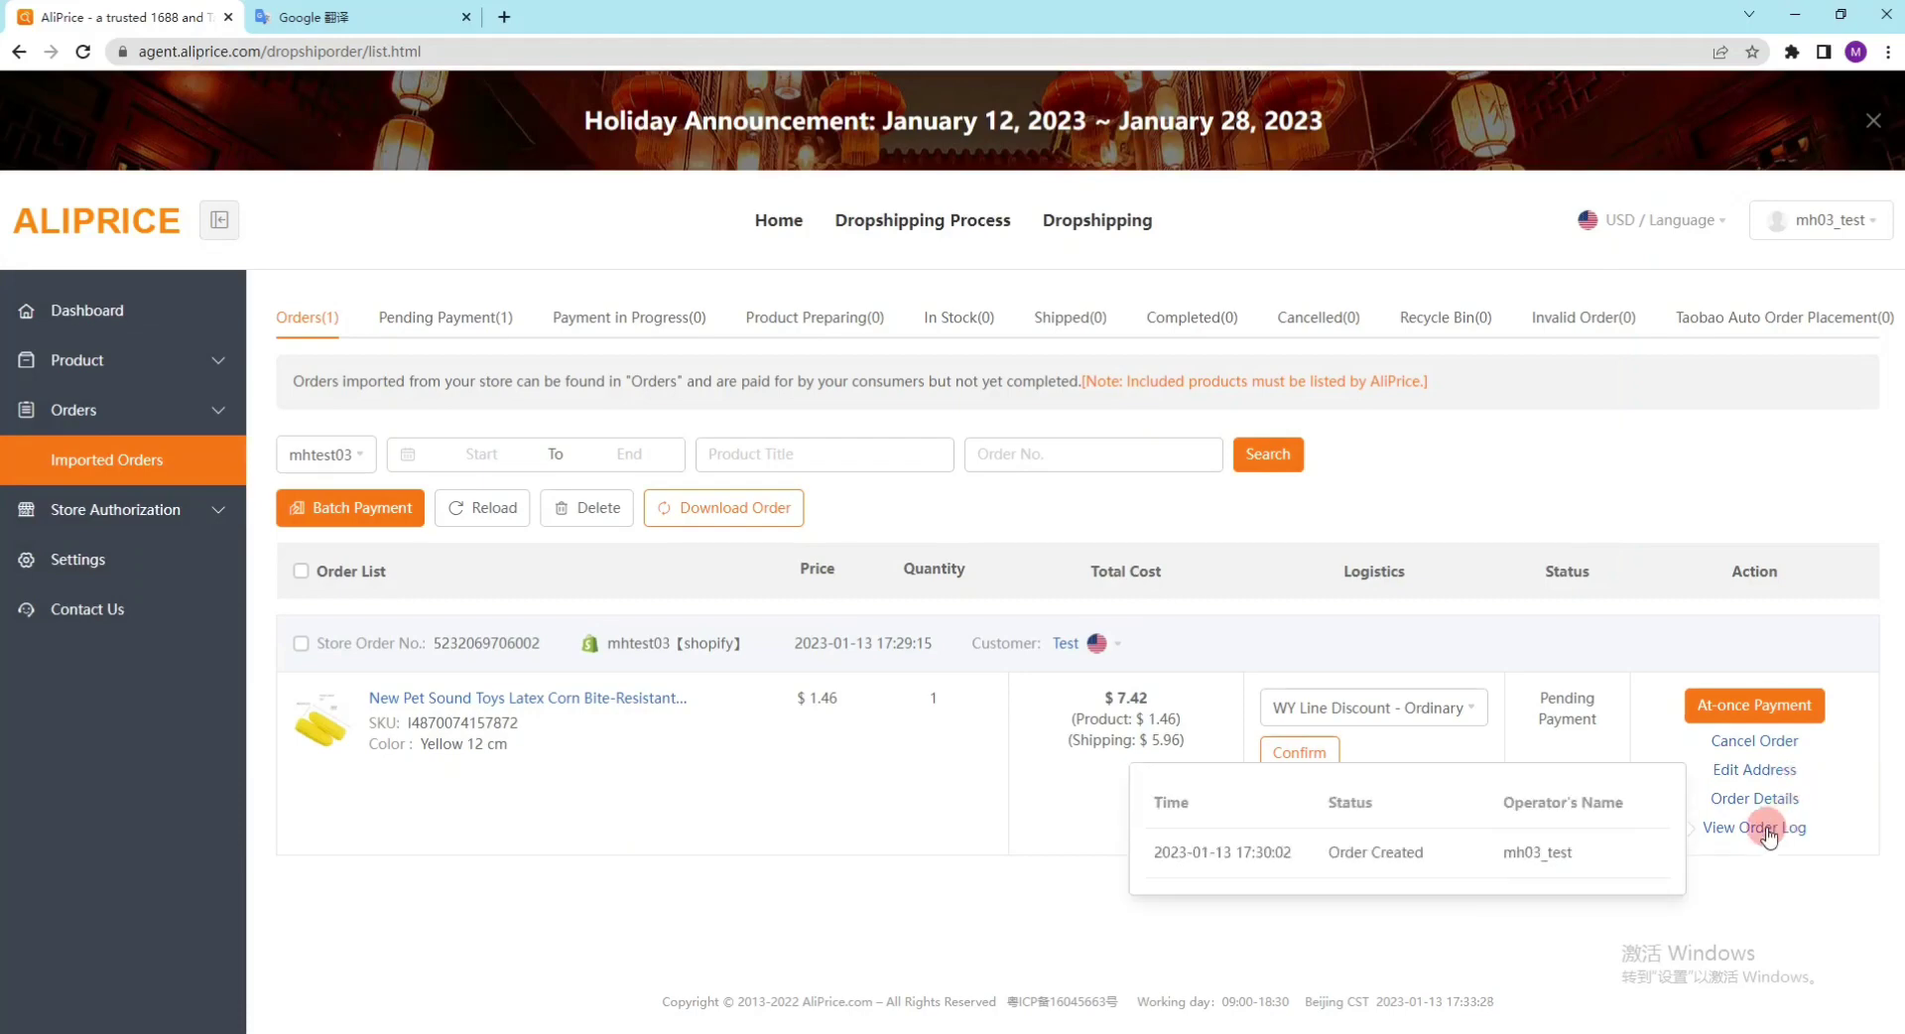
Submit the dog toy order for immediate payment and pay it with the account balance.
click(1725, 706)
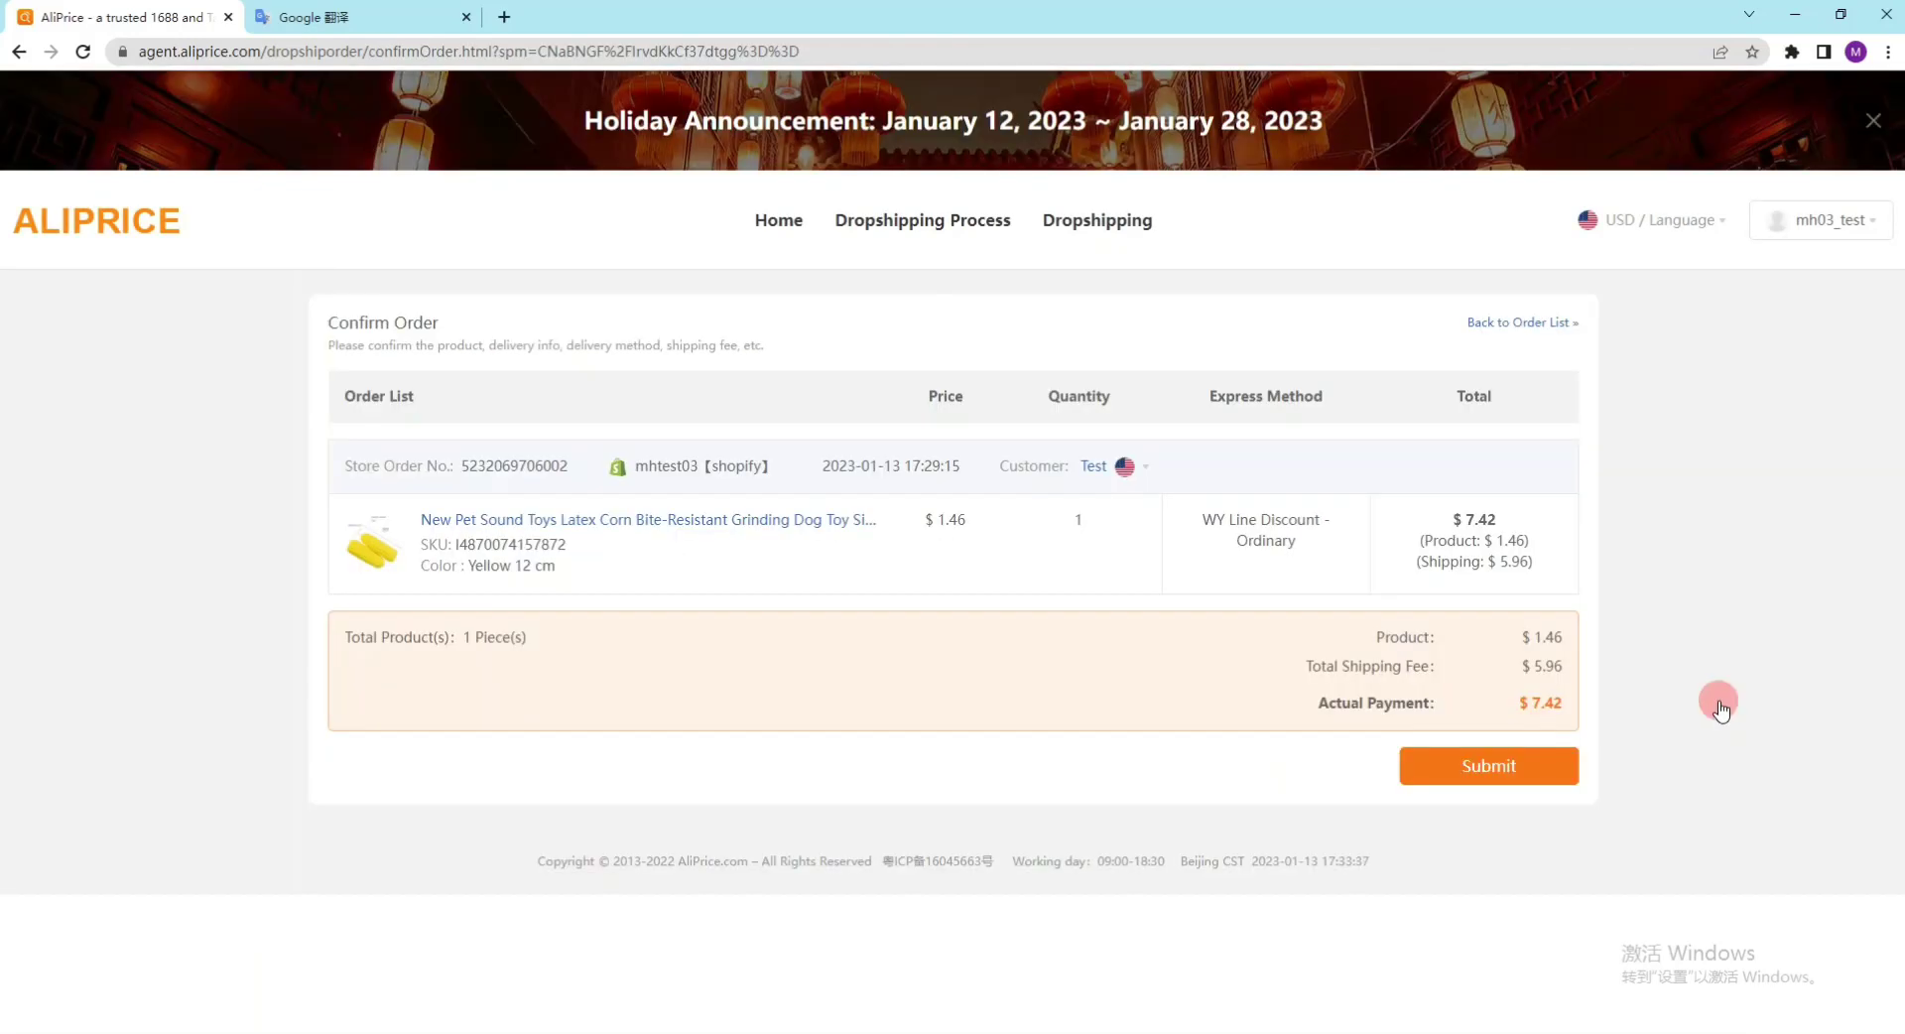
click(1478, 770)
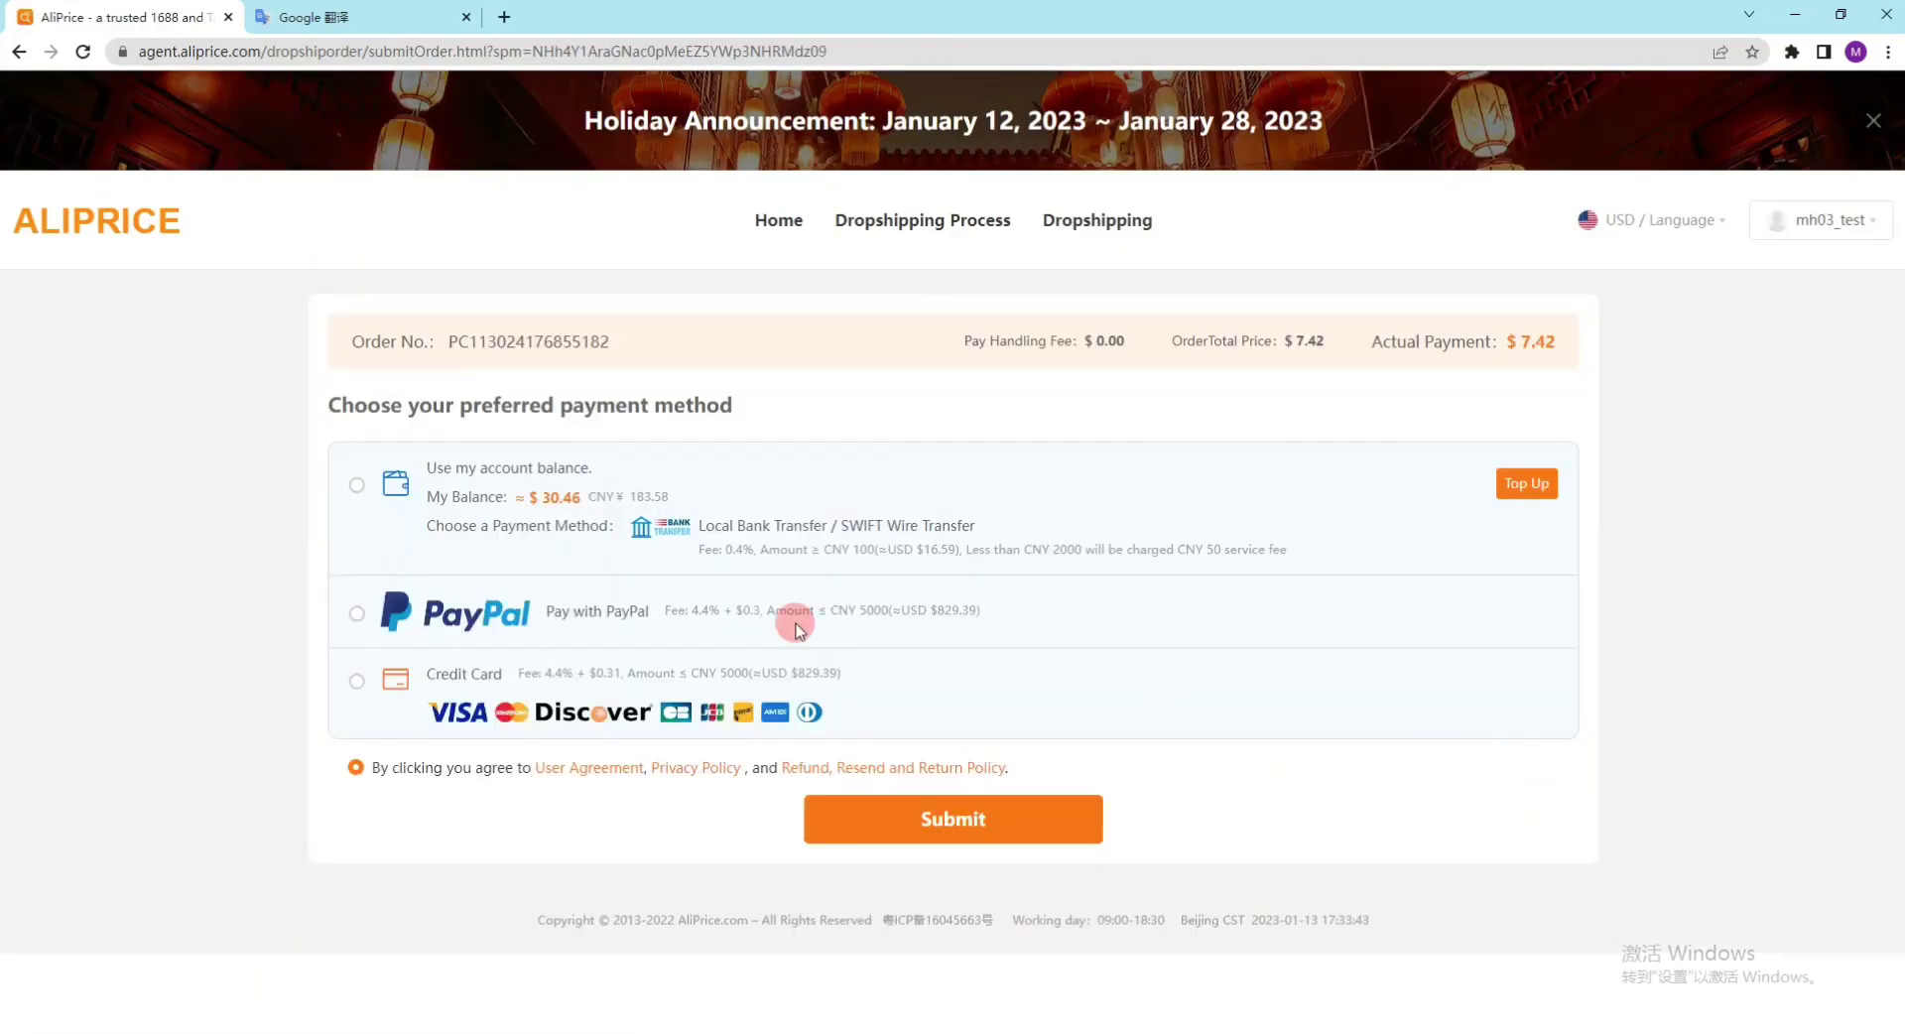
click(355, 486)
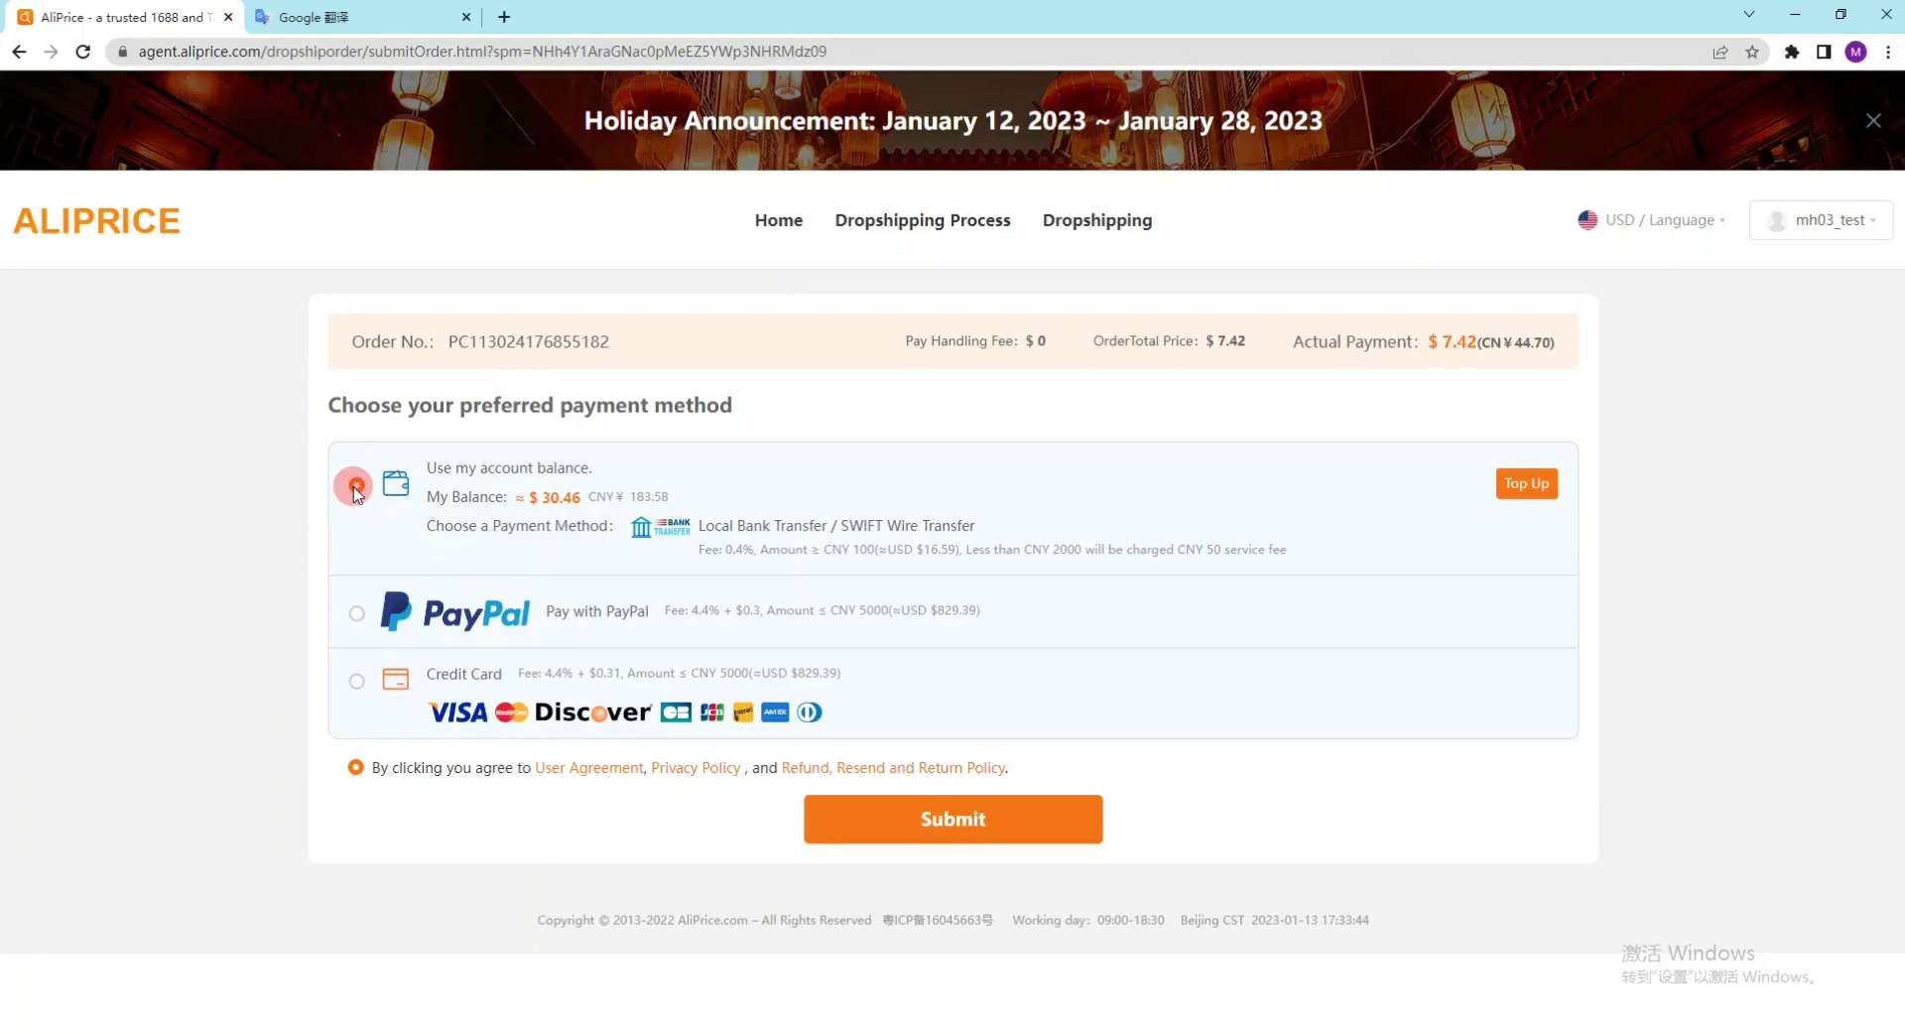
click(1022, 829)
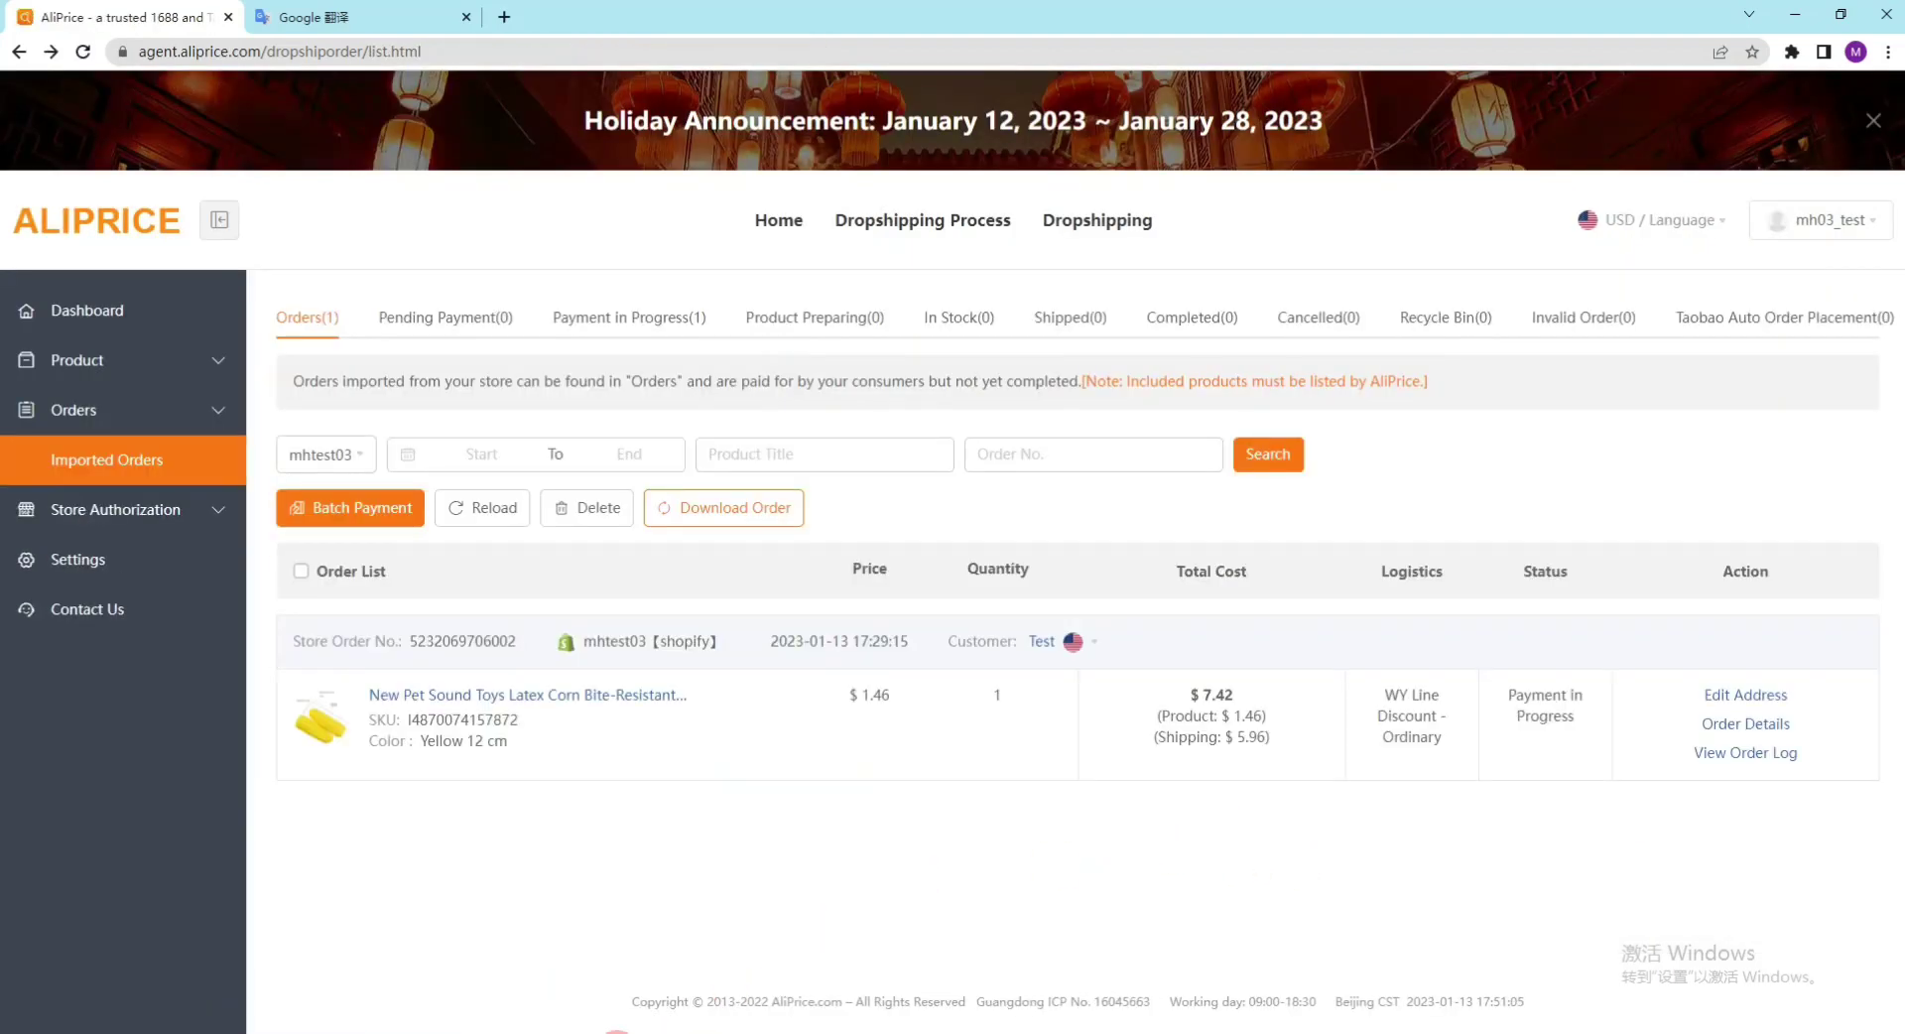
Switch to the Shopify admin and open the store's orders list.
click(675, 985)
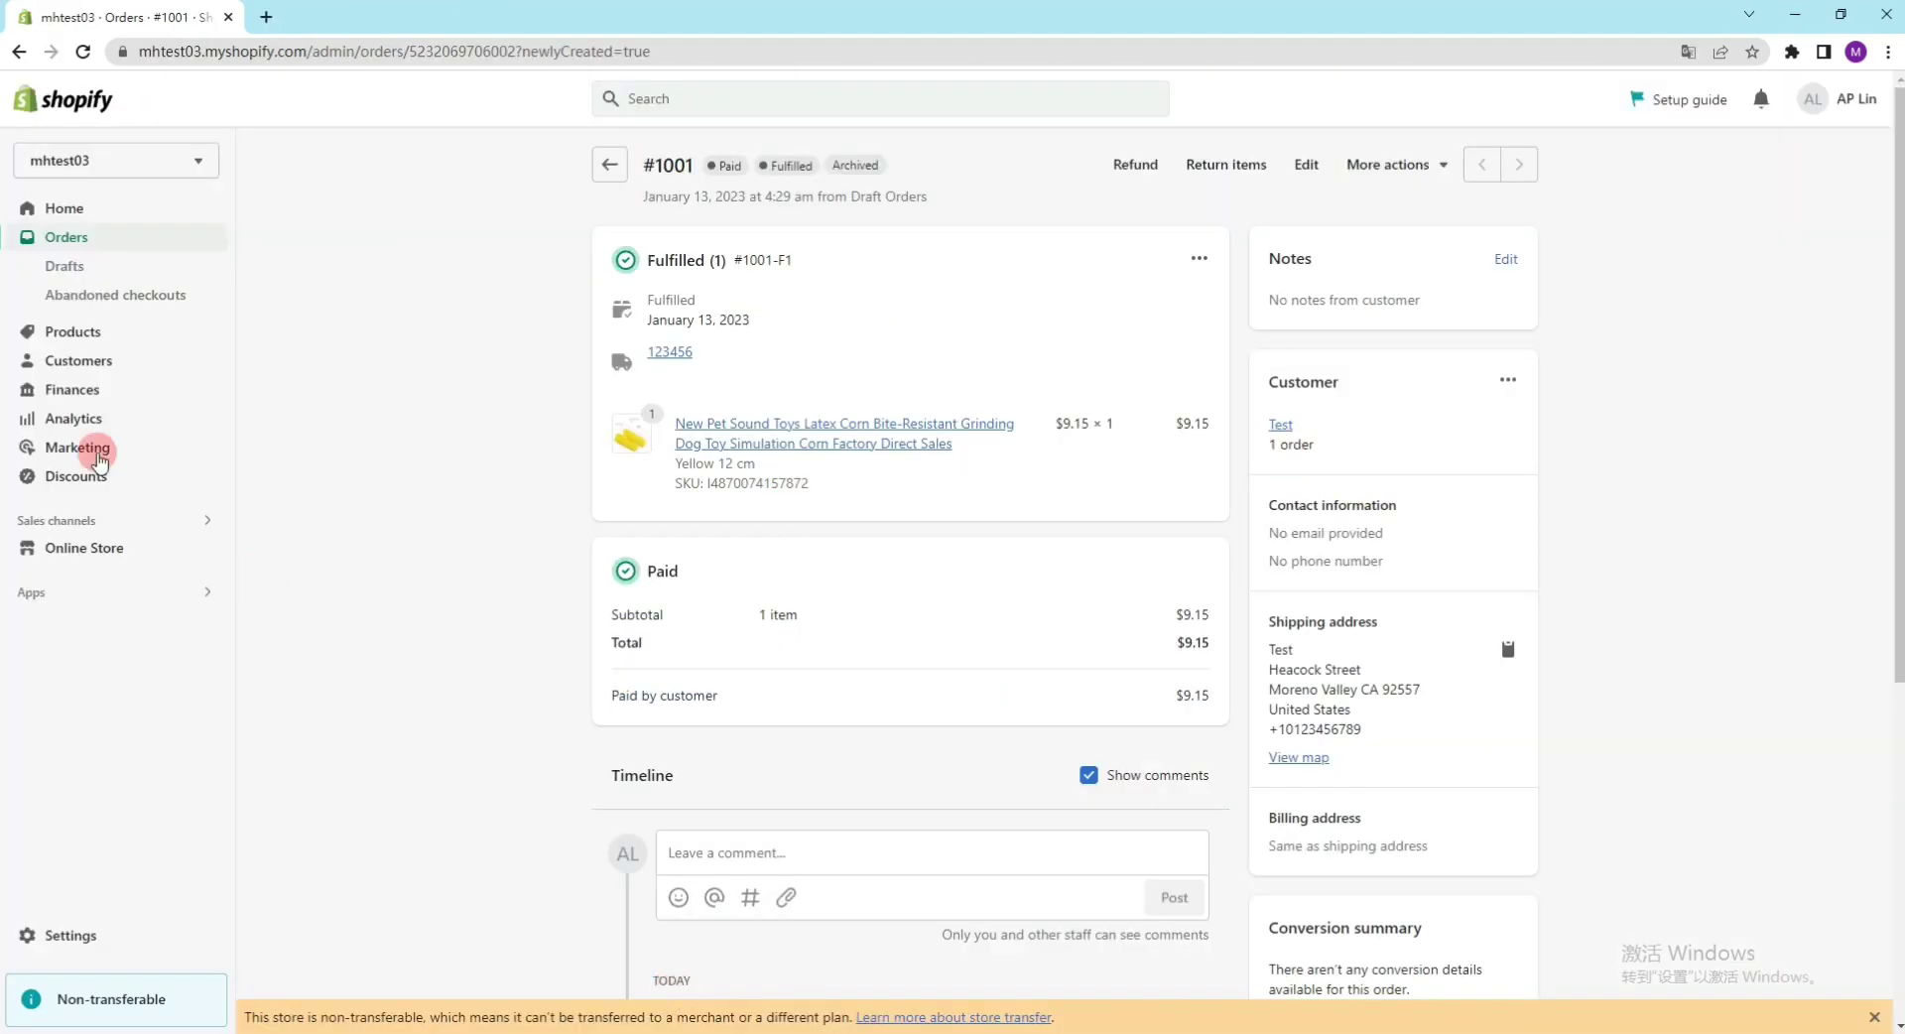
click(116, 251)
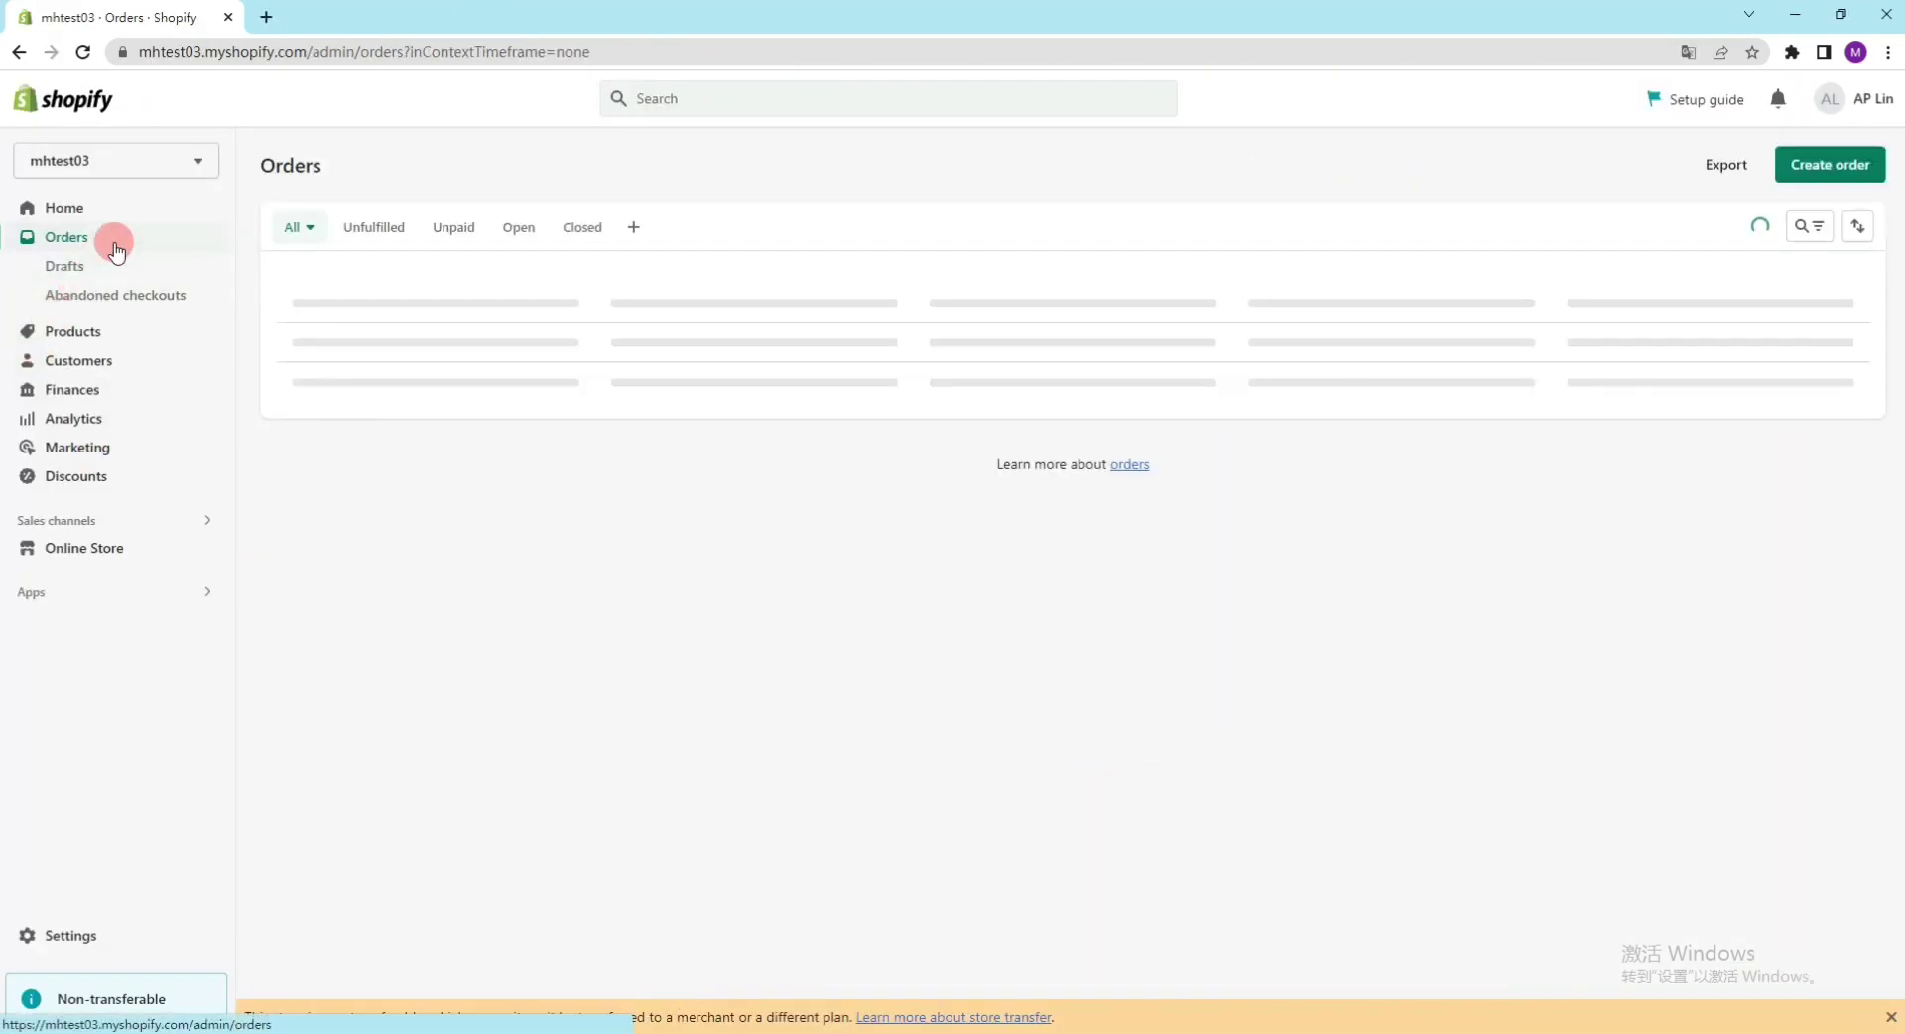